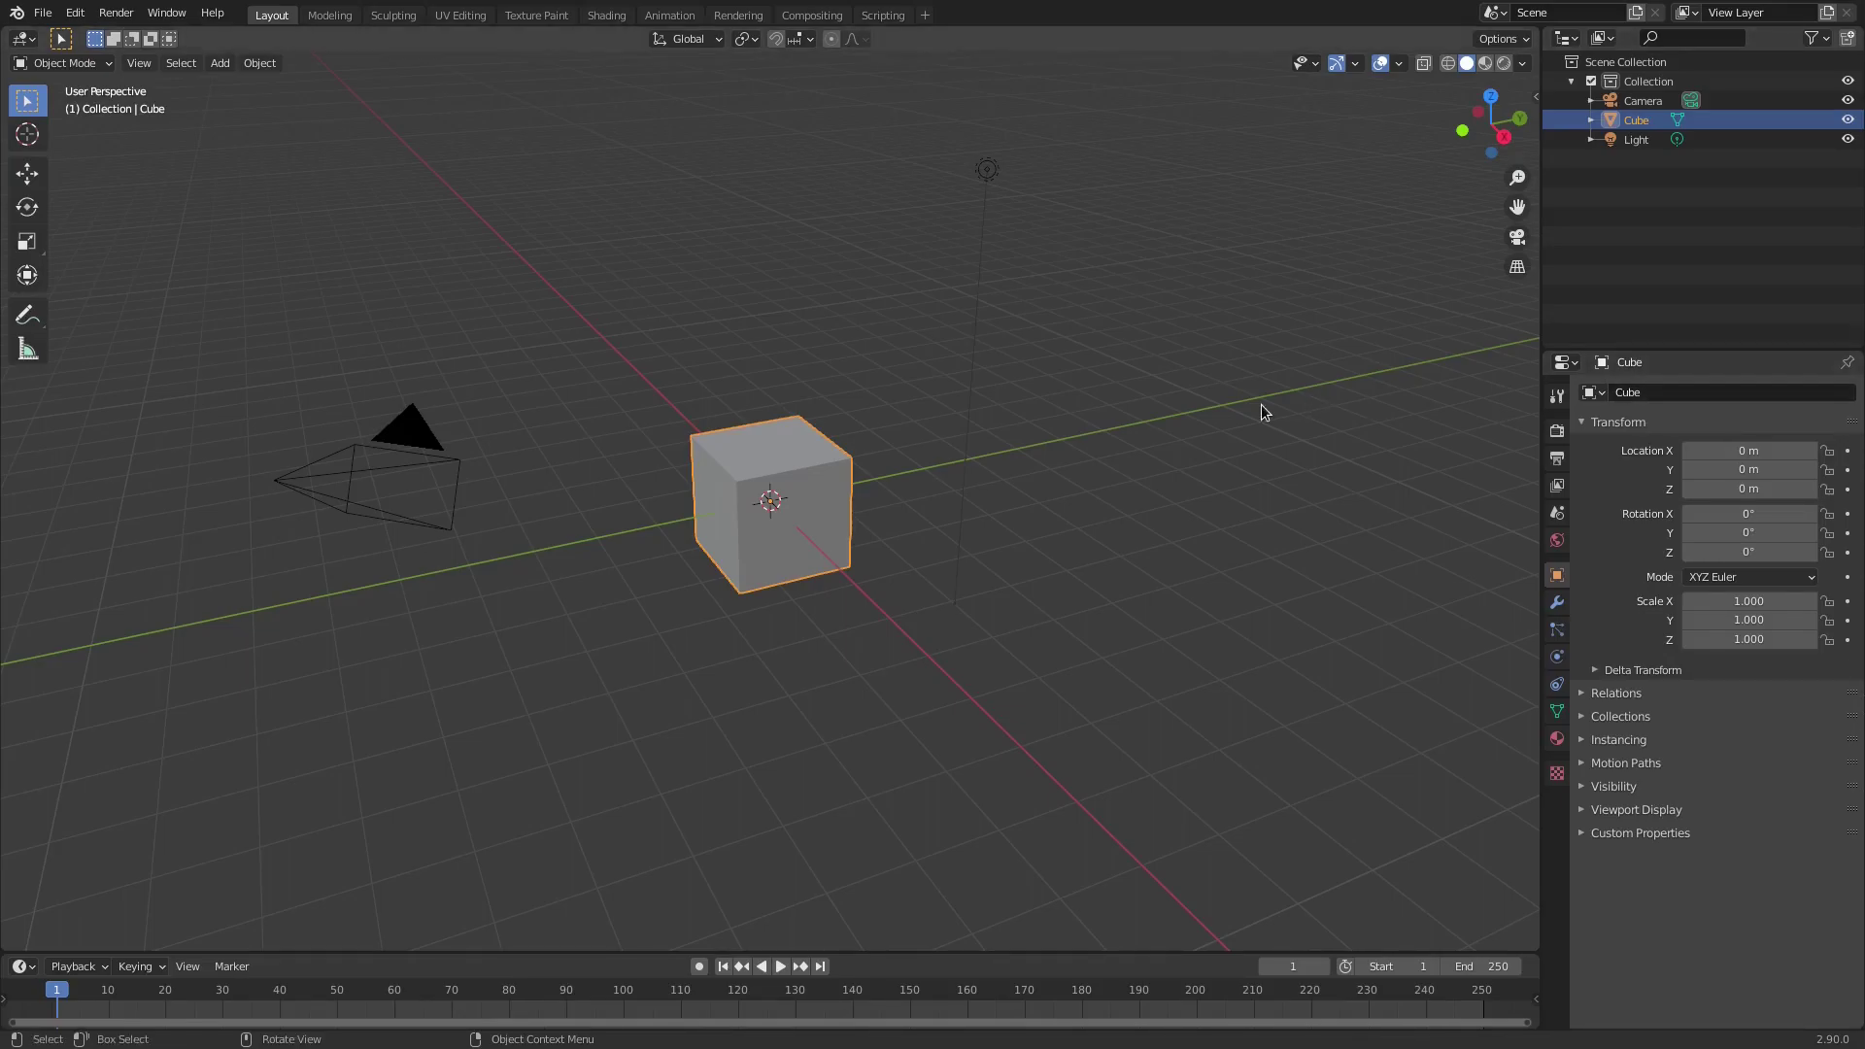
pyautogui.scroll(5, 875, 473)
pyautogui.scroll(-3, 883, 462)
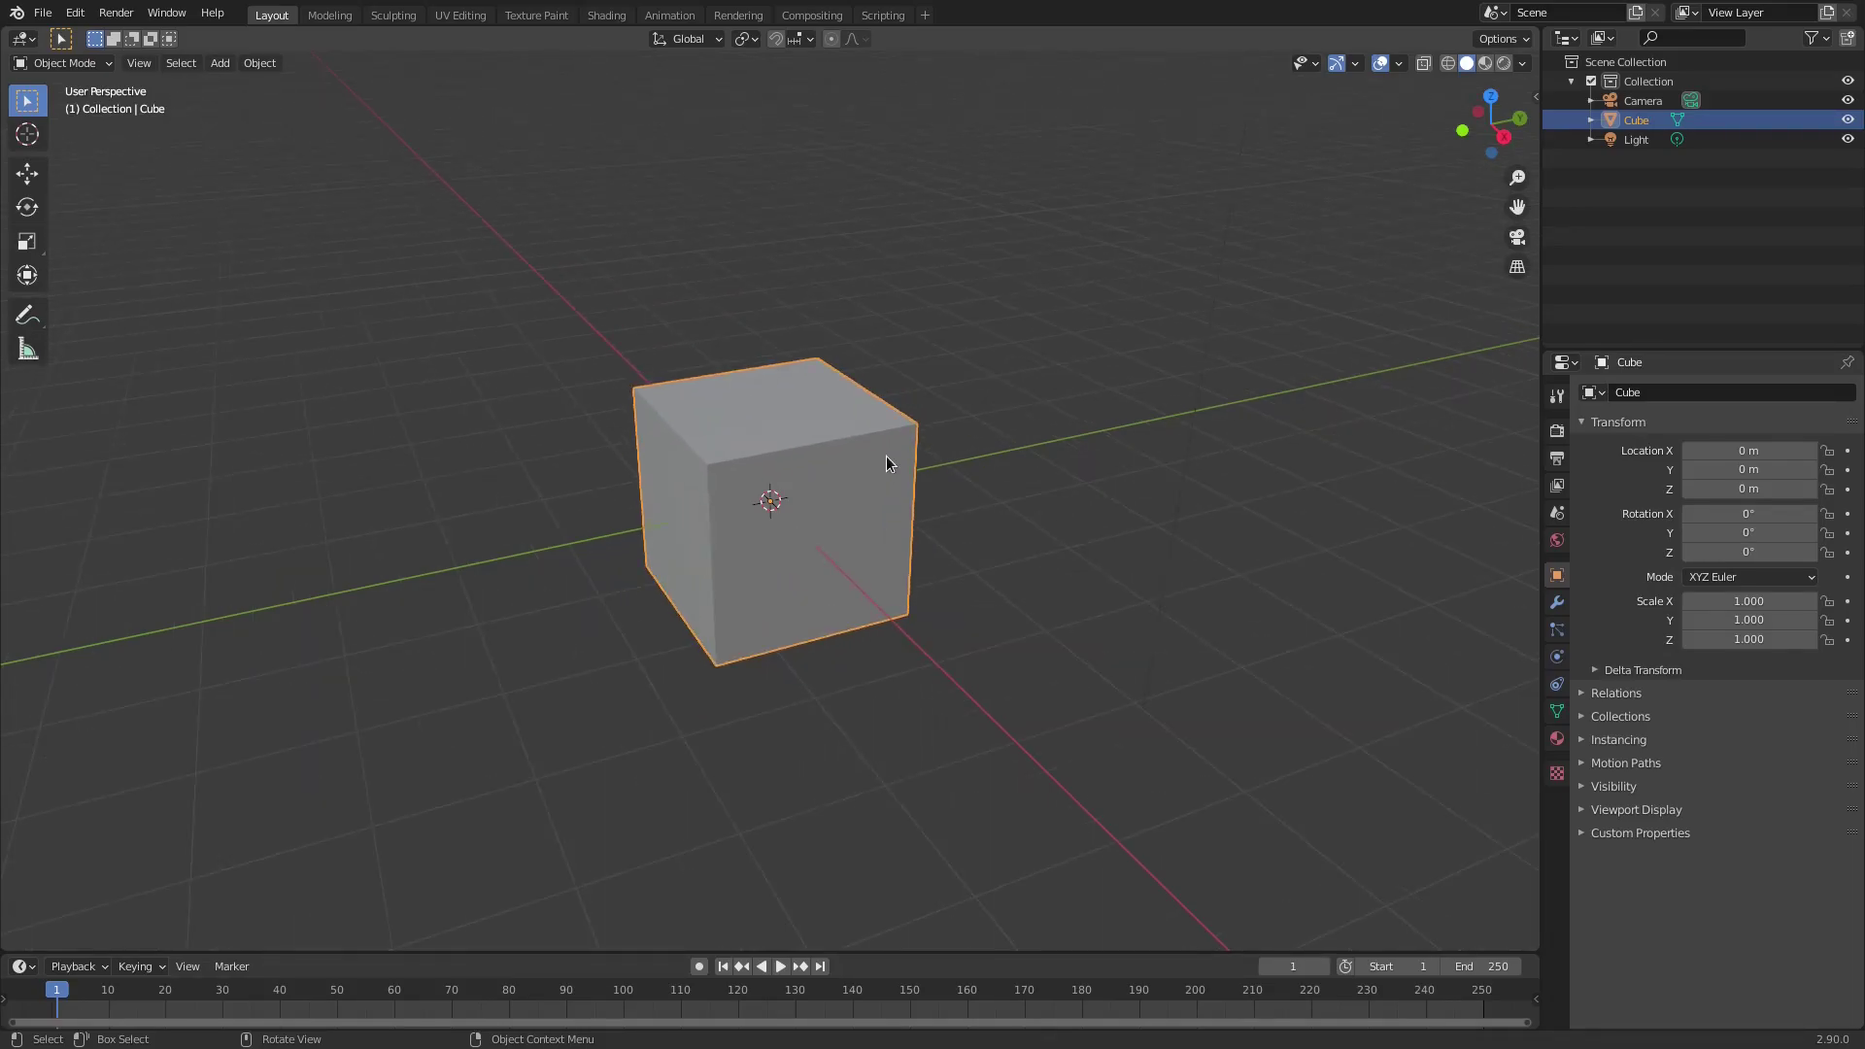
pyautogui.moveTo(886, 457); pyautogui.dragTo(1019, 500, button='middle')
pyautogui.scroll(2, 1020, 500)
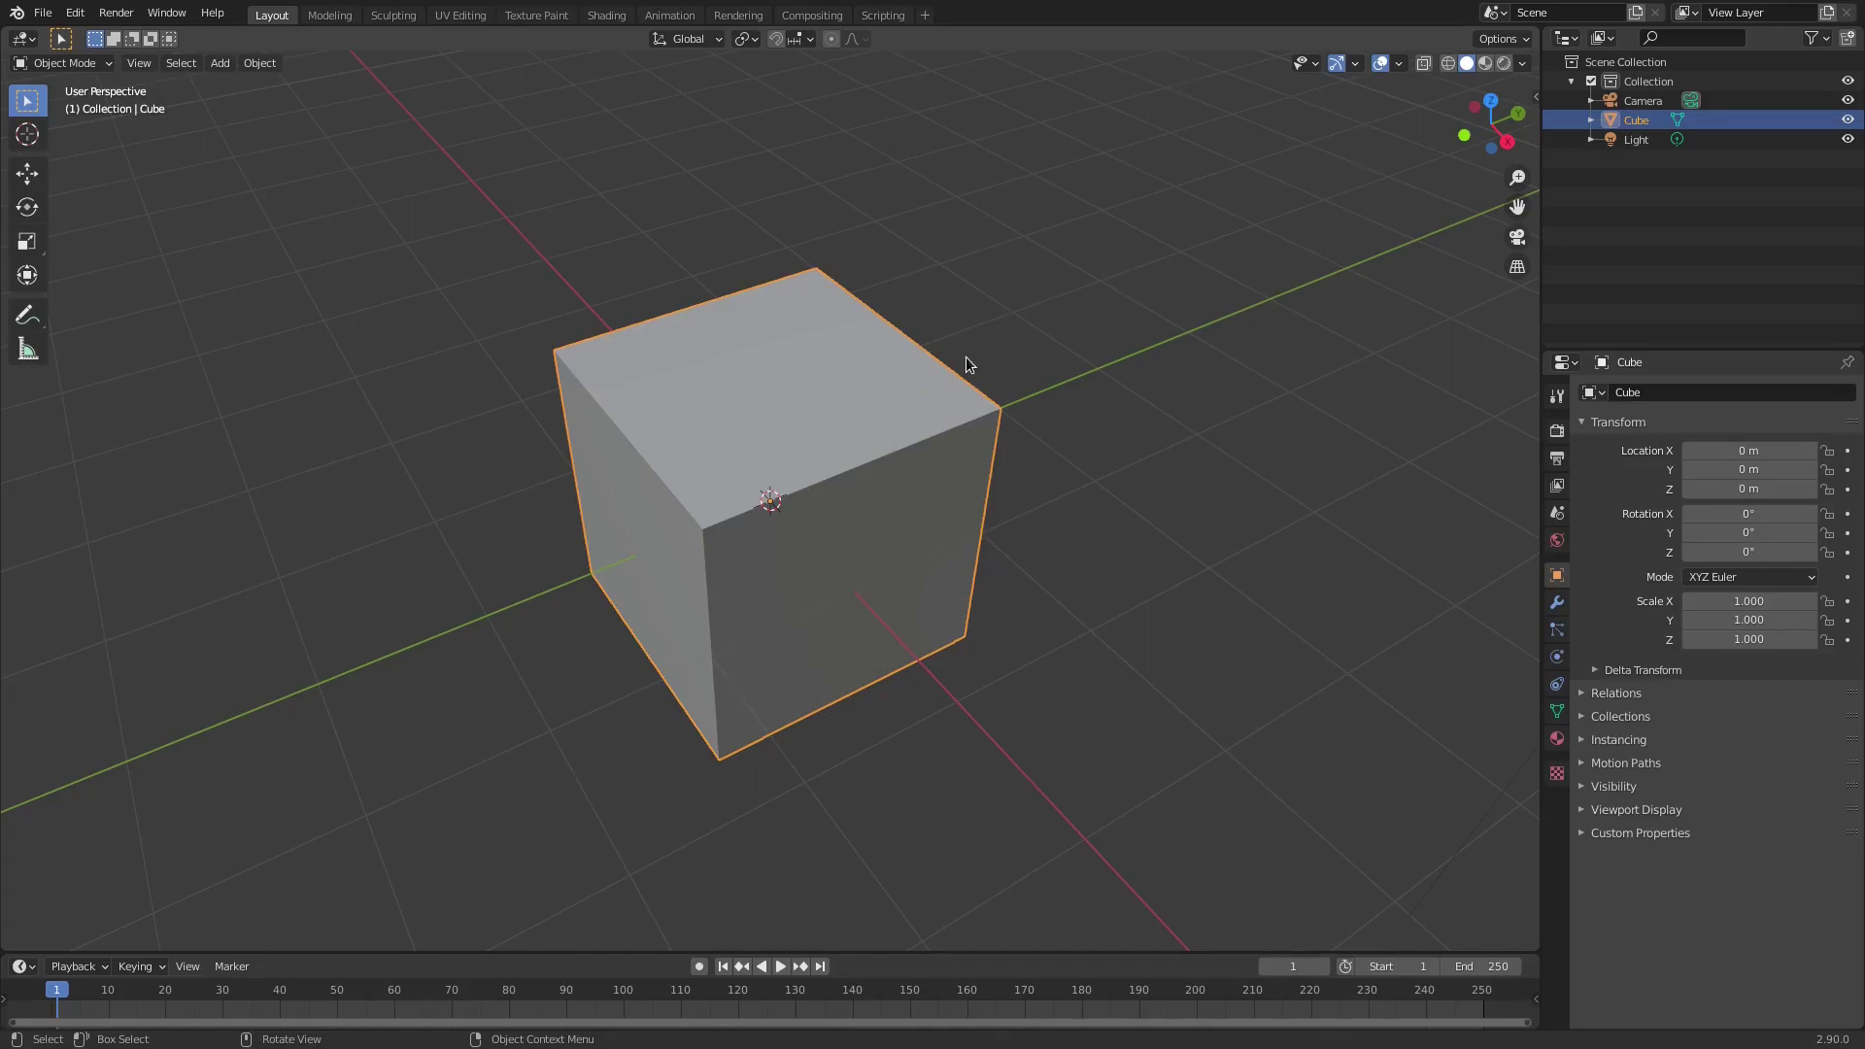
pyautogui.moveTo(669, 661); pyautogui.dragTo(792, 616, button='middle')
pyautogui.scroll(-4, 1006, 622)
pyautogui.moveTo(1151, 623); pyautogui.dragTo(955, 678, button='middle')
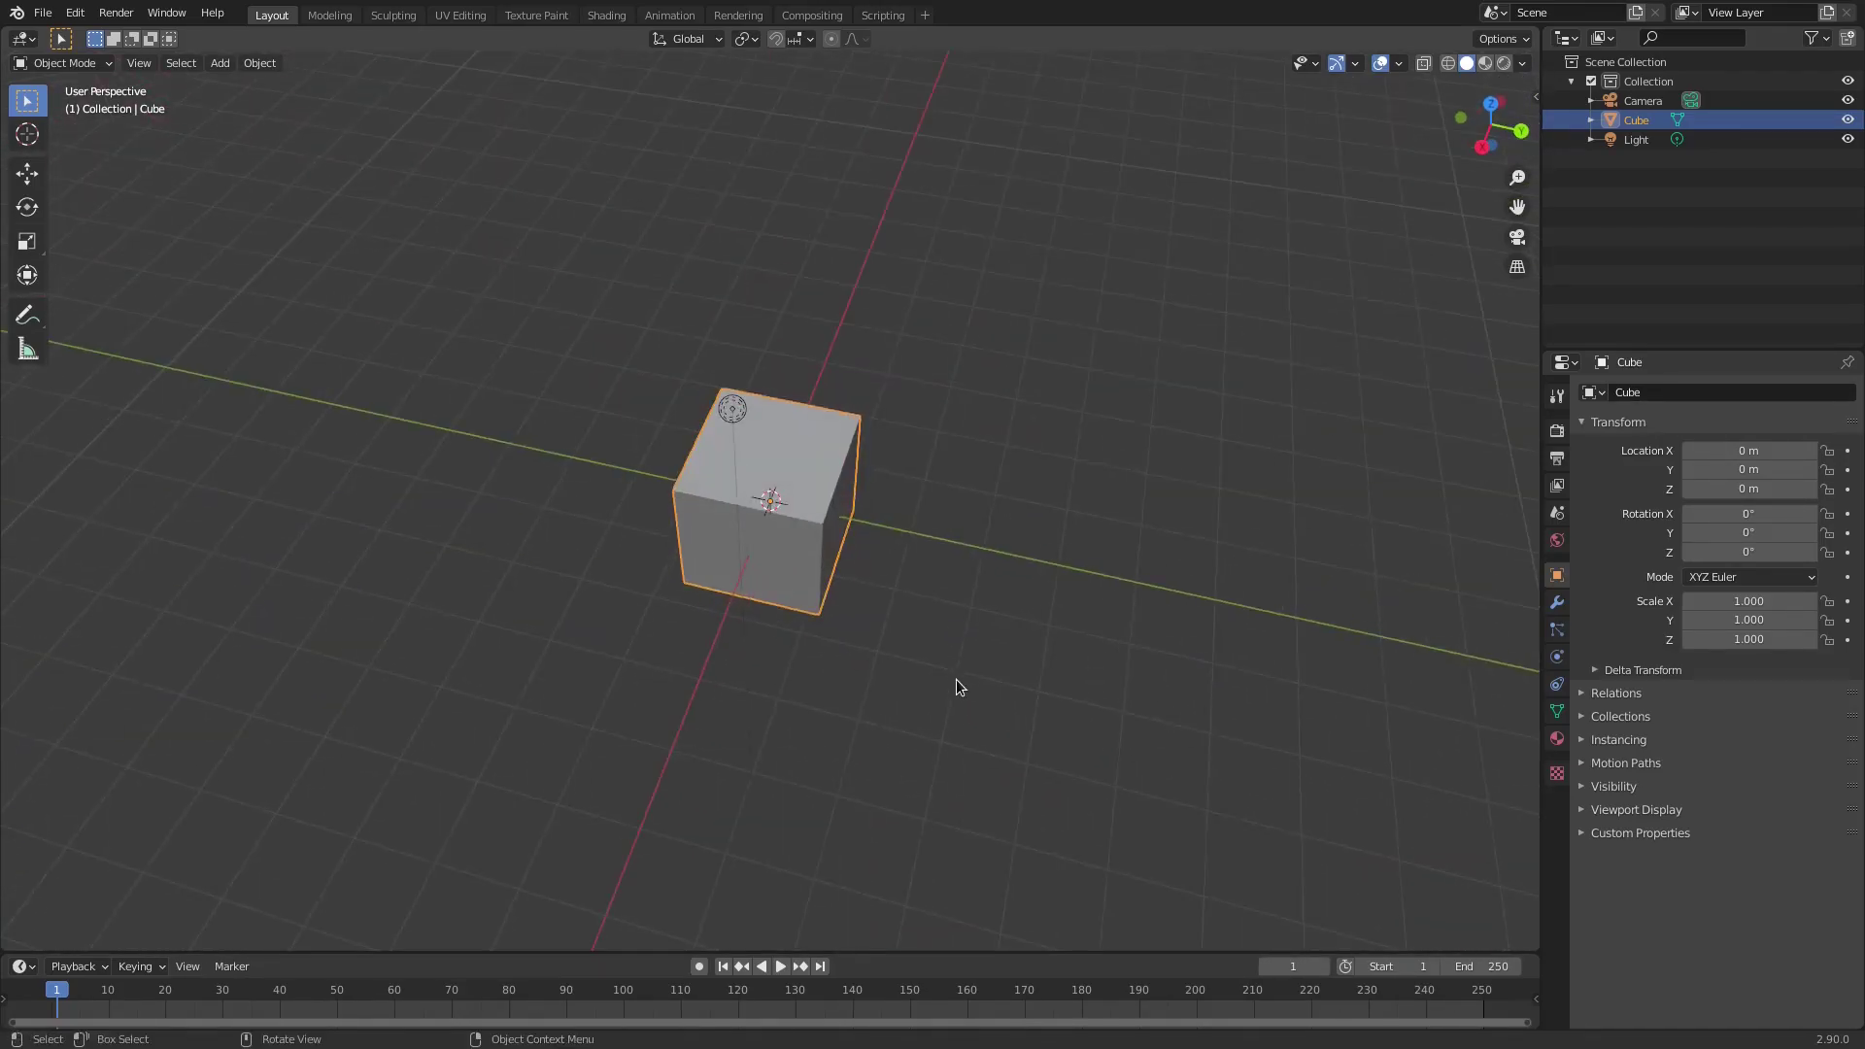
# - Add a Screw modifier to the cube
pyautogui.click(1557, 604)
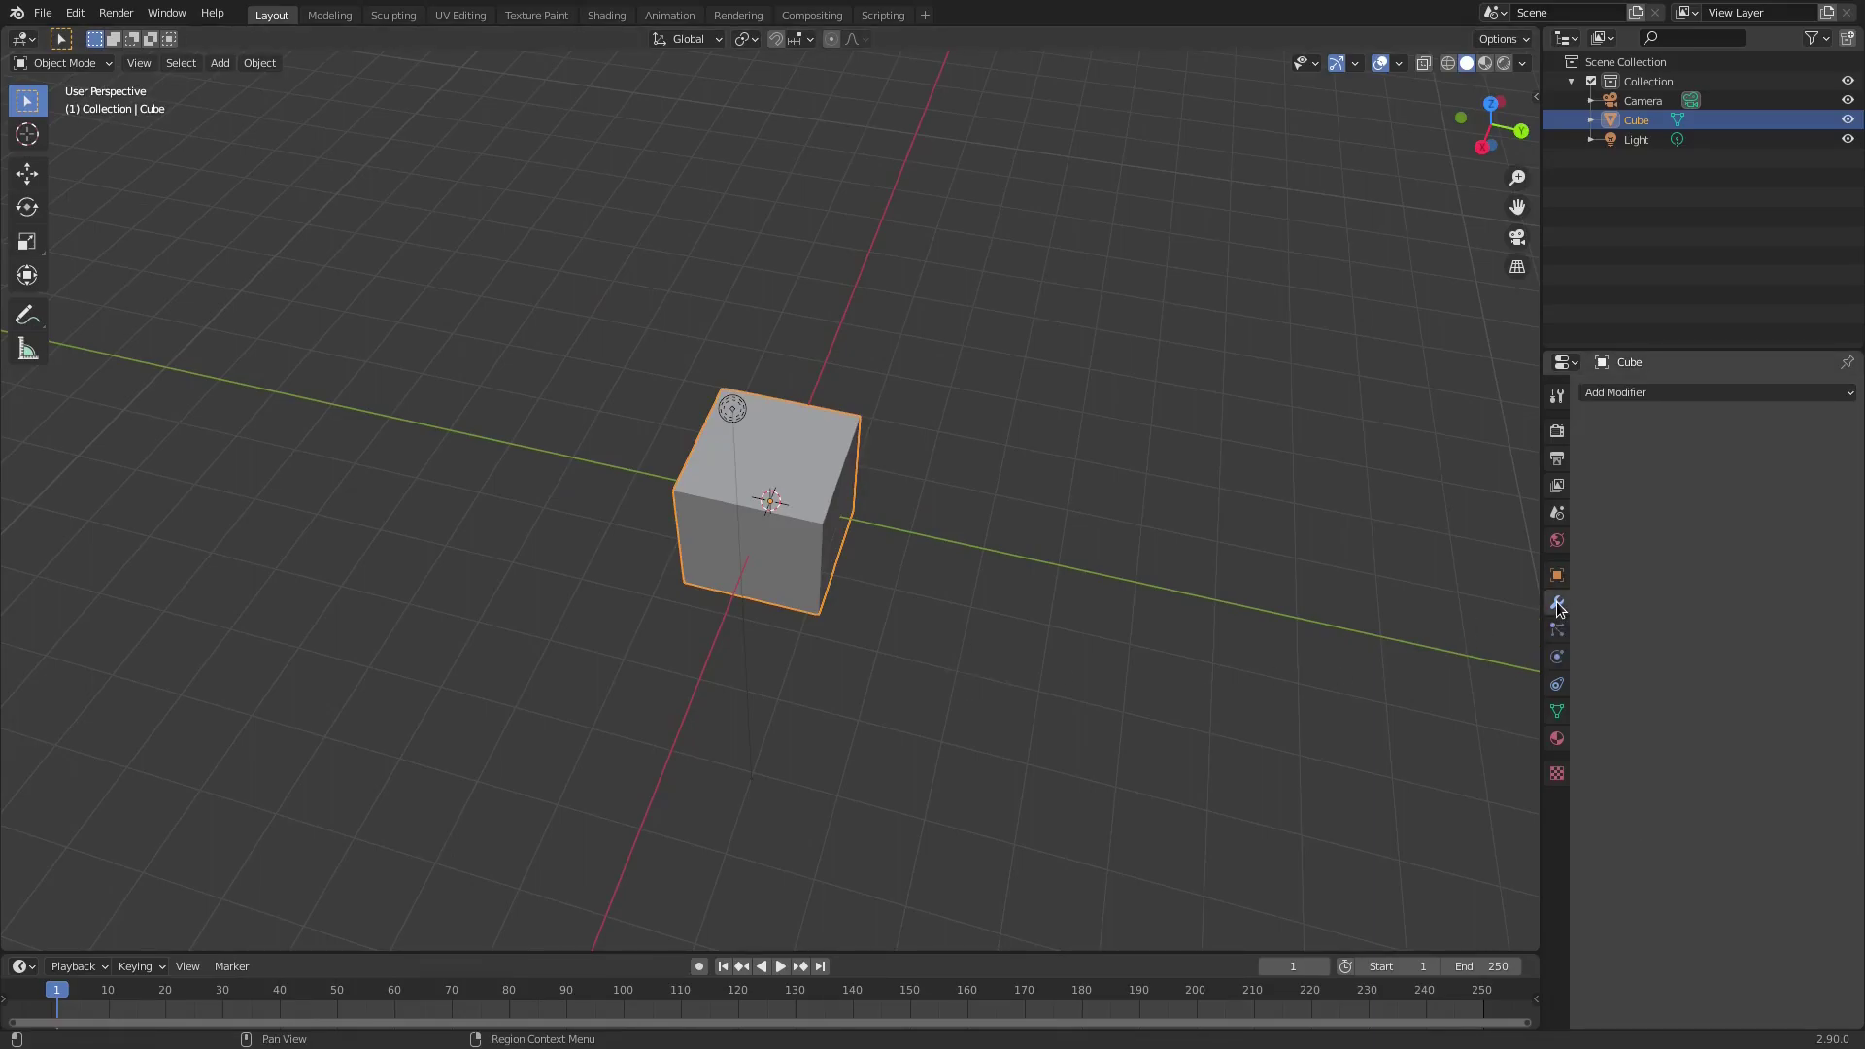
pyautogui.moveTo(1229, 569); pyautogui.dragTo(1733, 423, button='middle')
pyautogui.click(1738, 396)
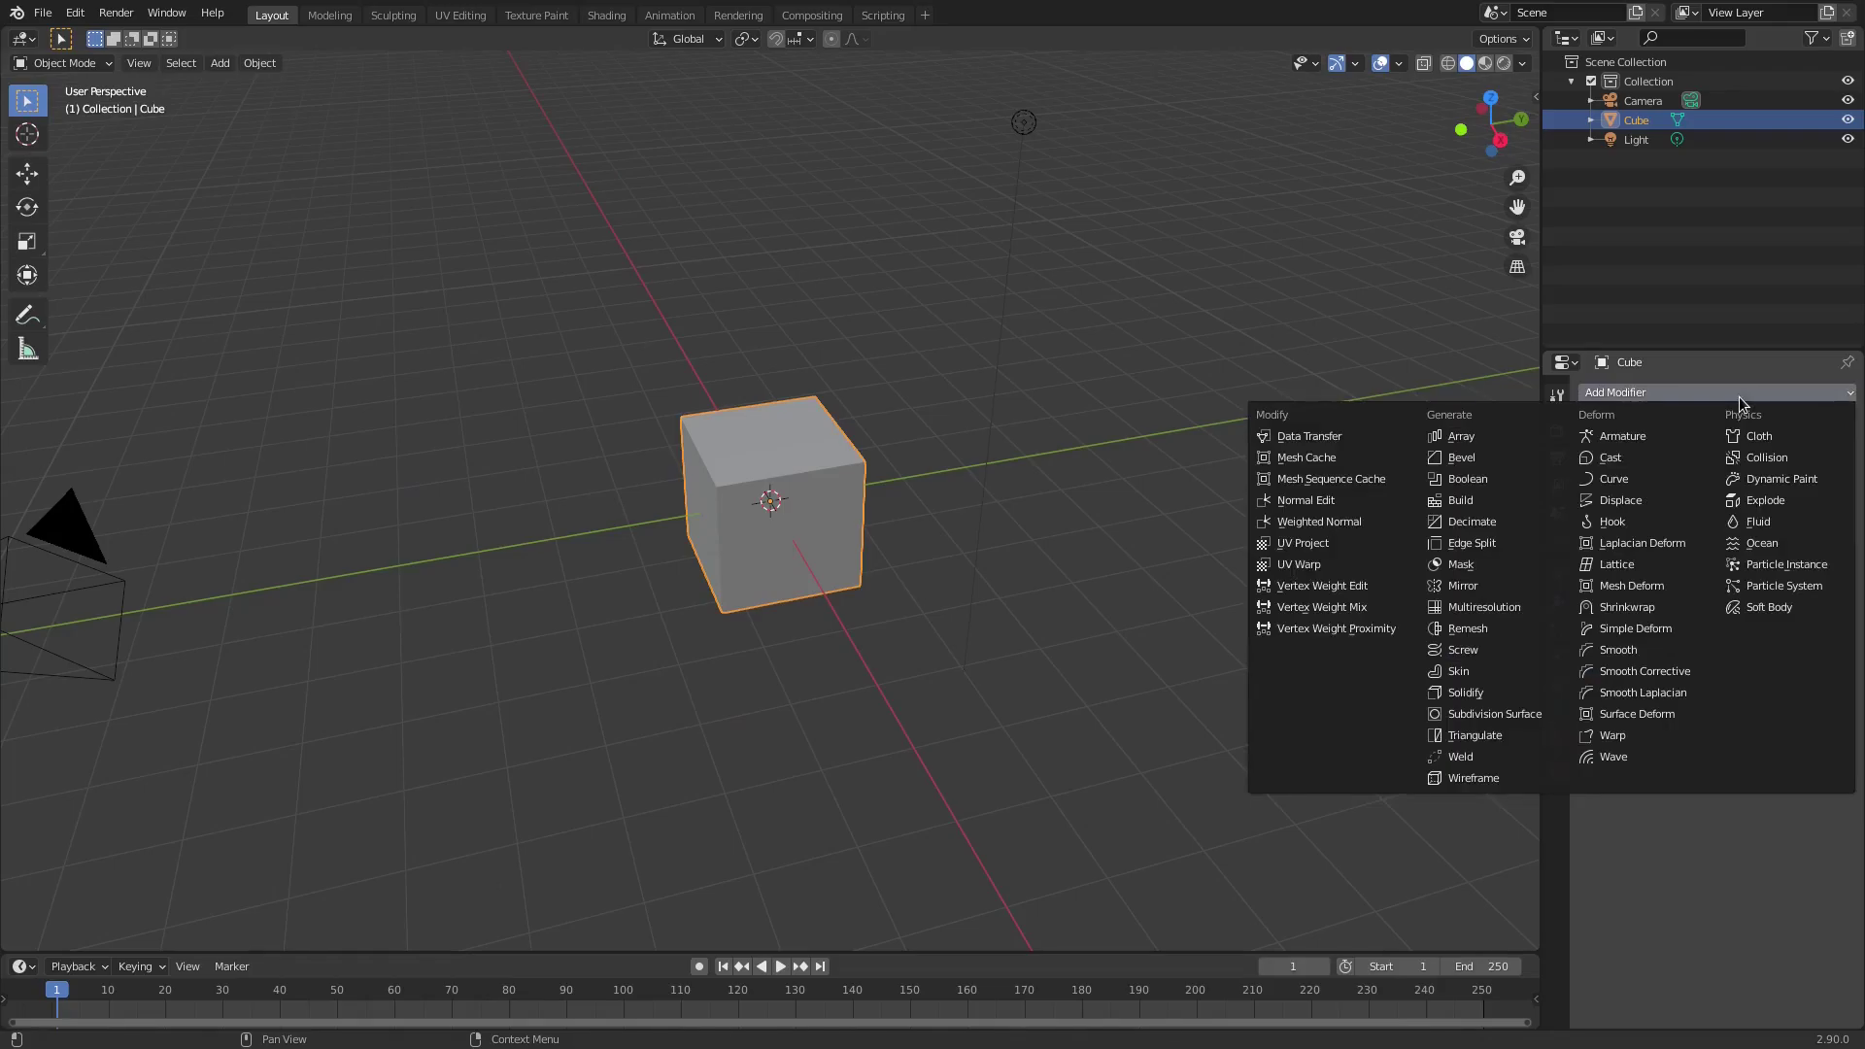
pyautogui.click(1472, 649)
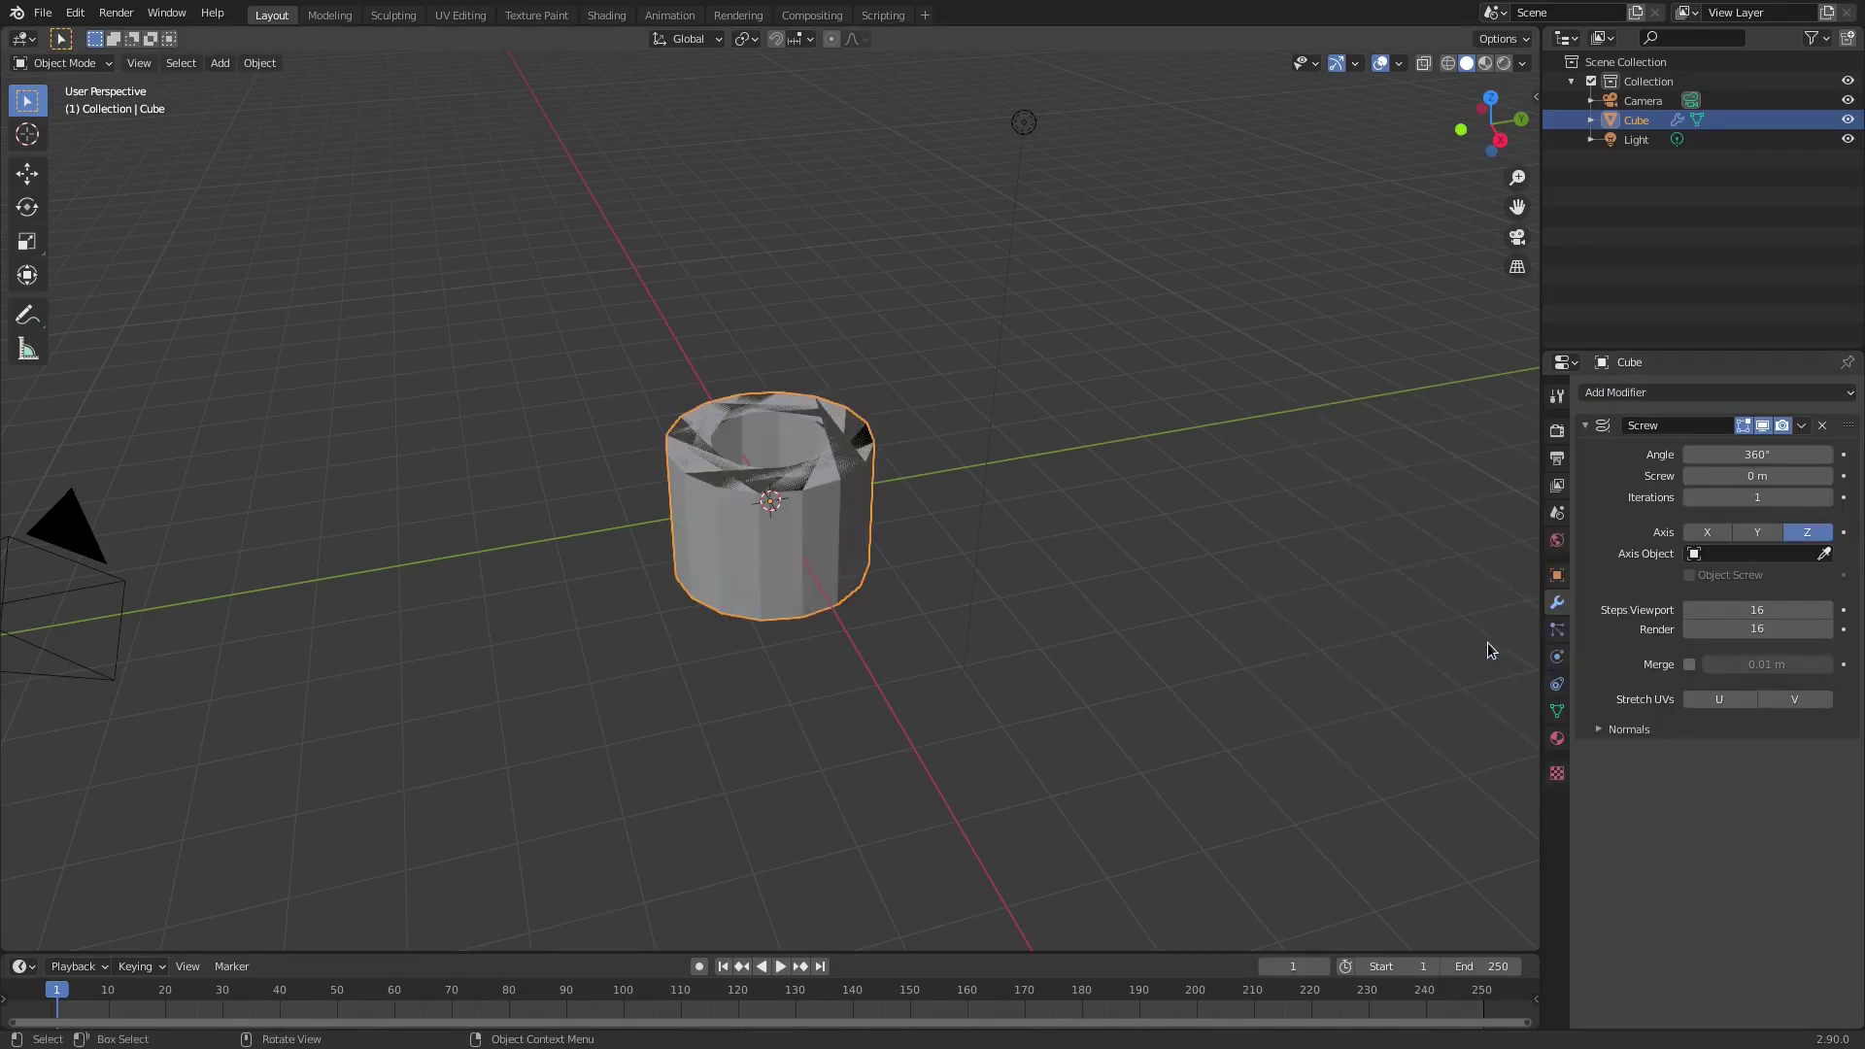
# - Try the cube's Screw modifier with an angle of about 101° and a screw offset of 4.1 m
pyautogui.scroll(4, 1059, 618)
pyautogui.moveTo(865, 464); pyautogui.dragTo(860, 507, button='middle')
pyautogui.moveTo(952, 408); pyautogui.dragTo(755, 424, button='middle')
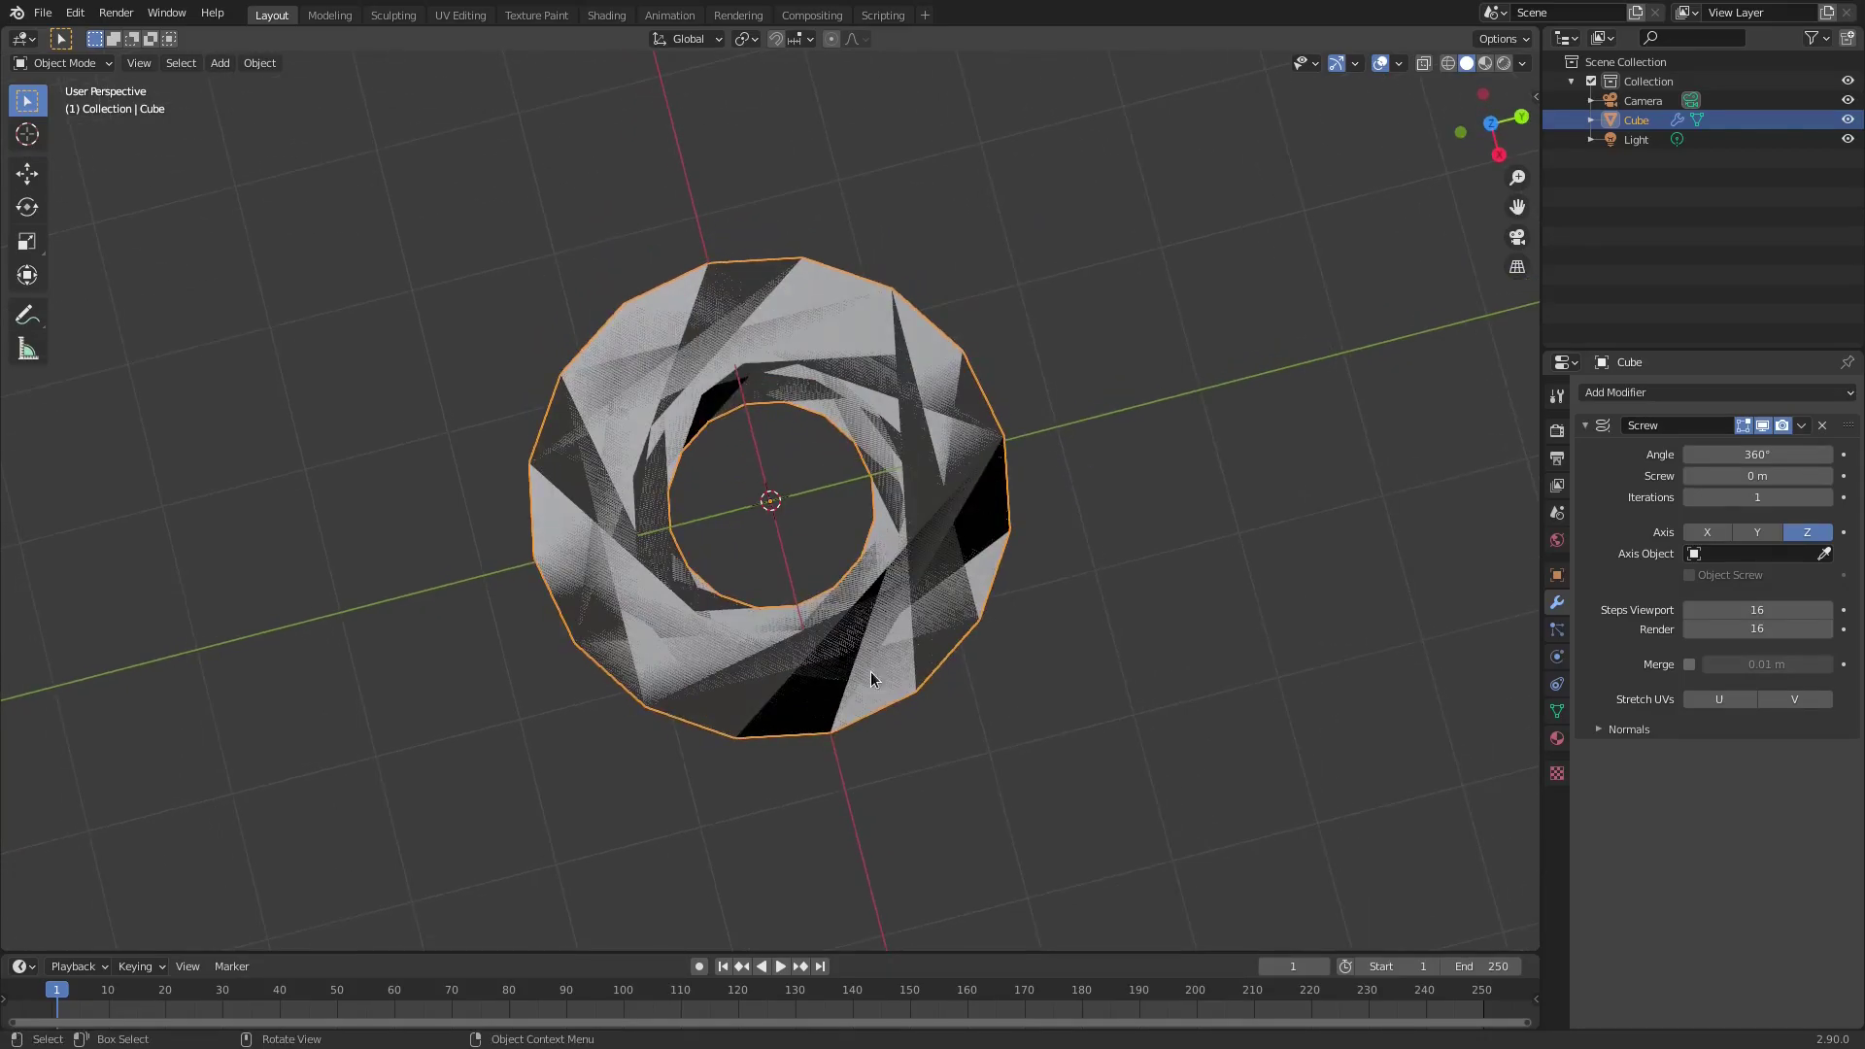
pyautogui.moveTo(943, 691); pyautogui.dragTo(1053, 495, button='middle')
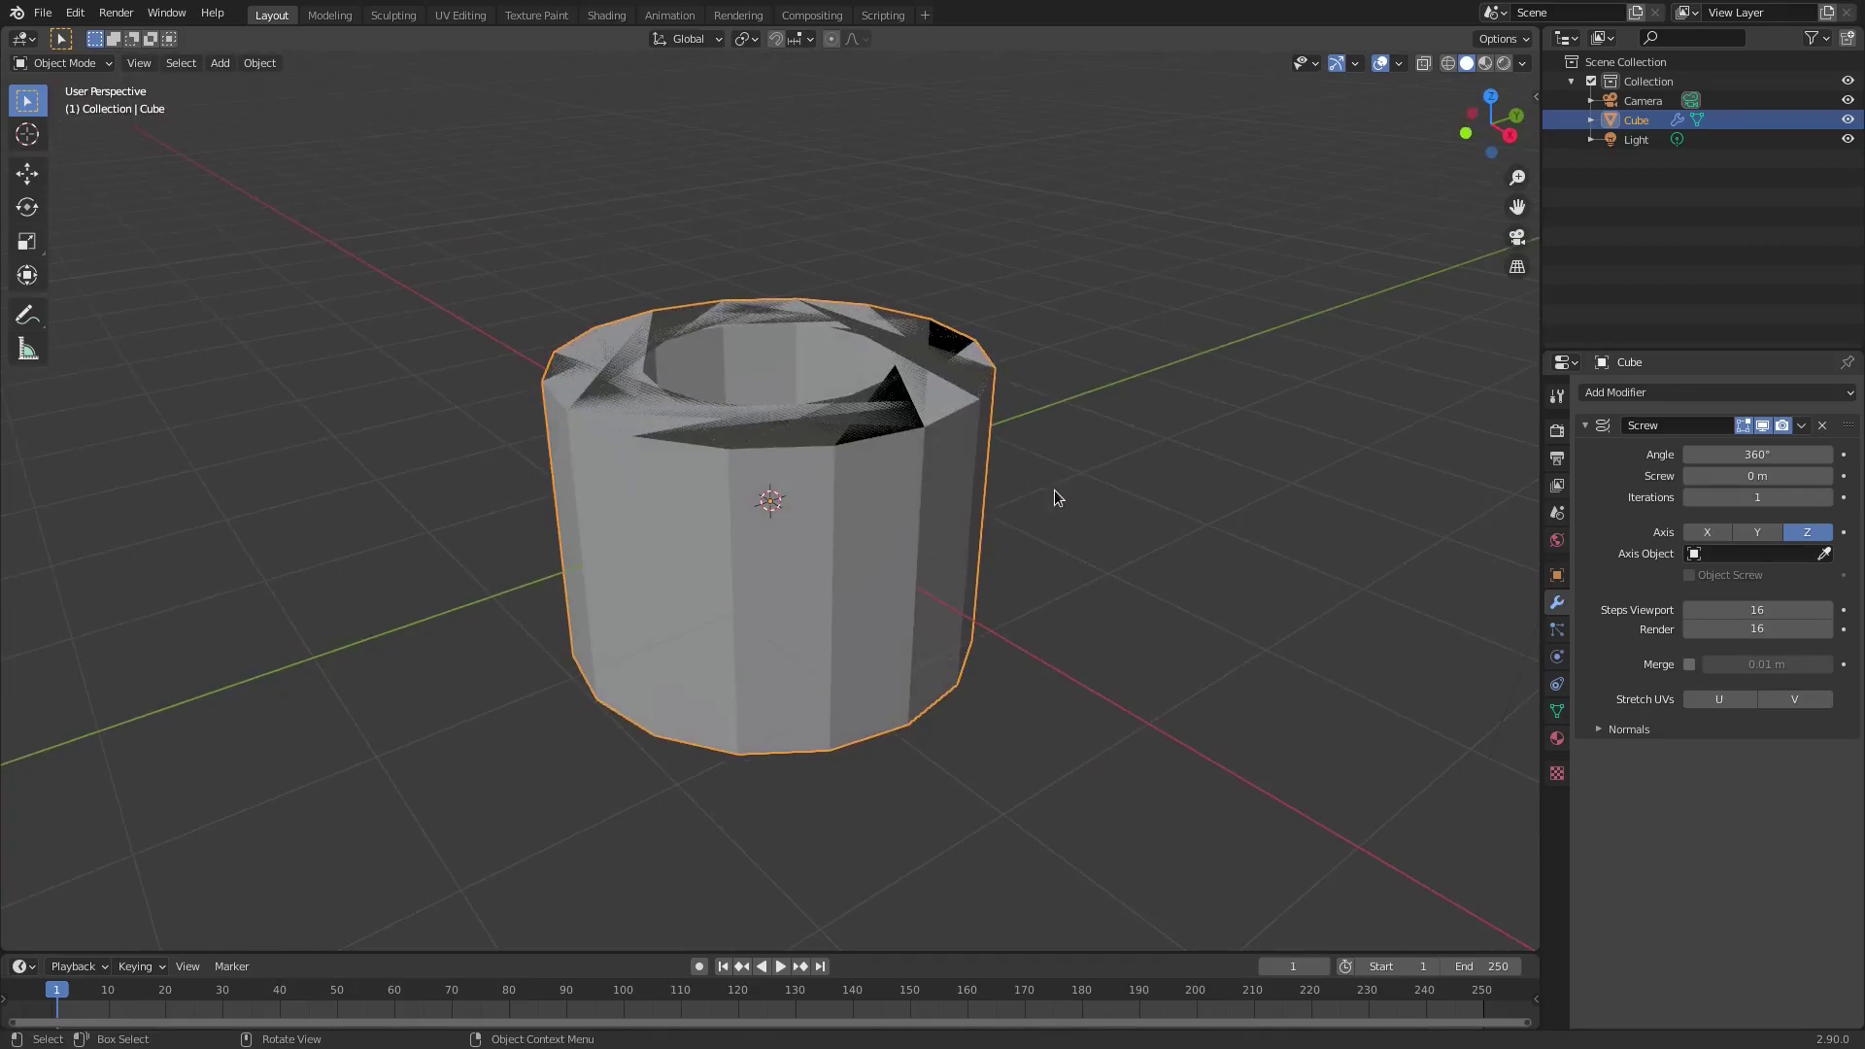
pyautogui.moveTo(1286, 470); pyautogui.dragTo(1205, 507, button='middle')
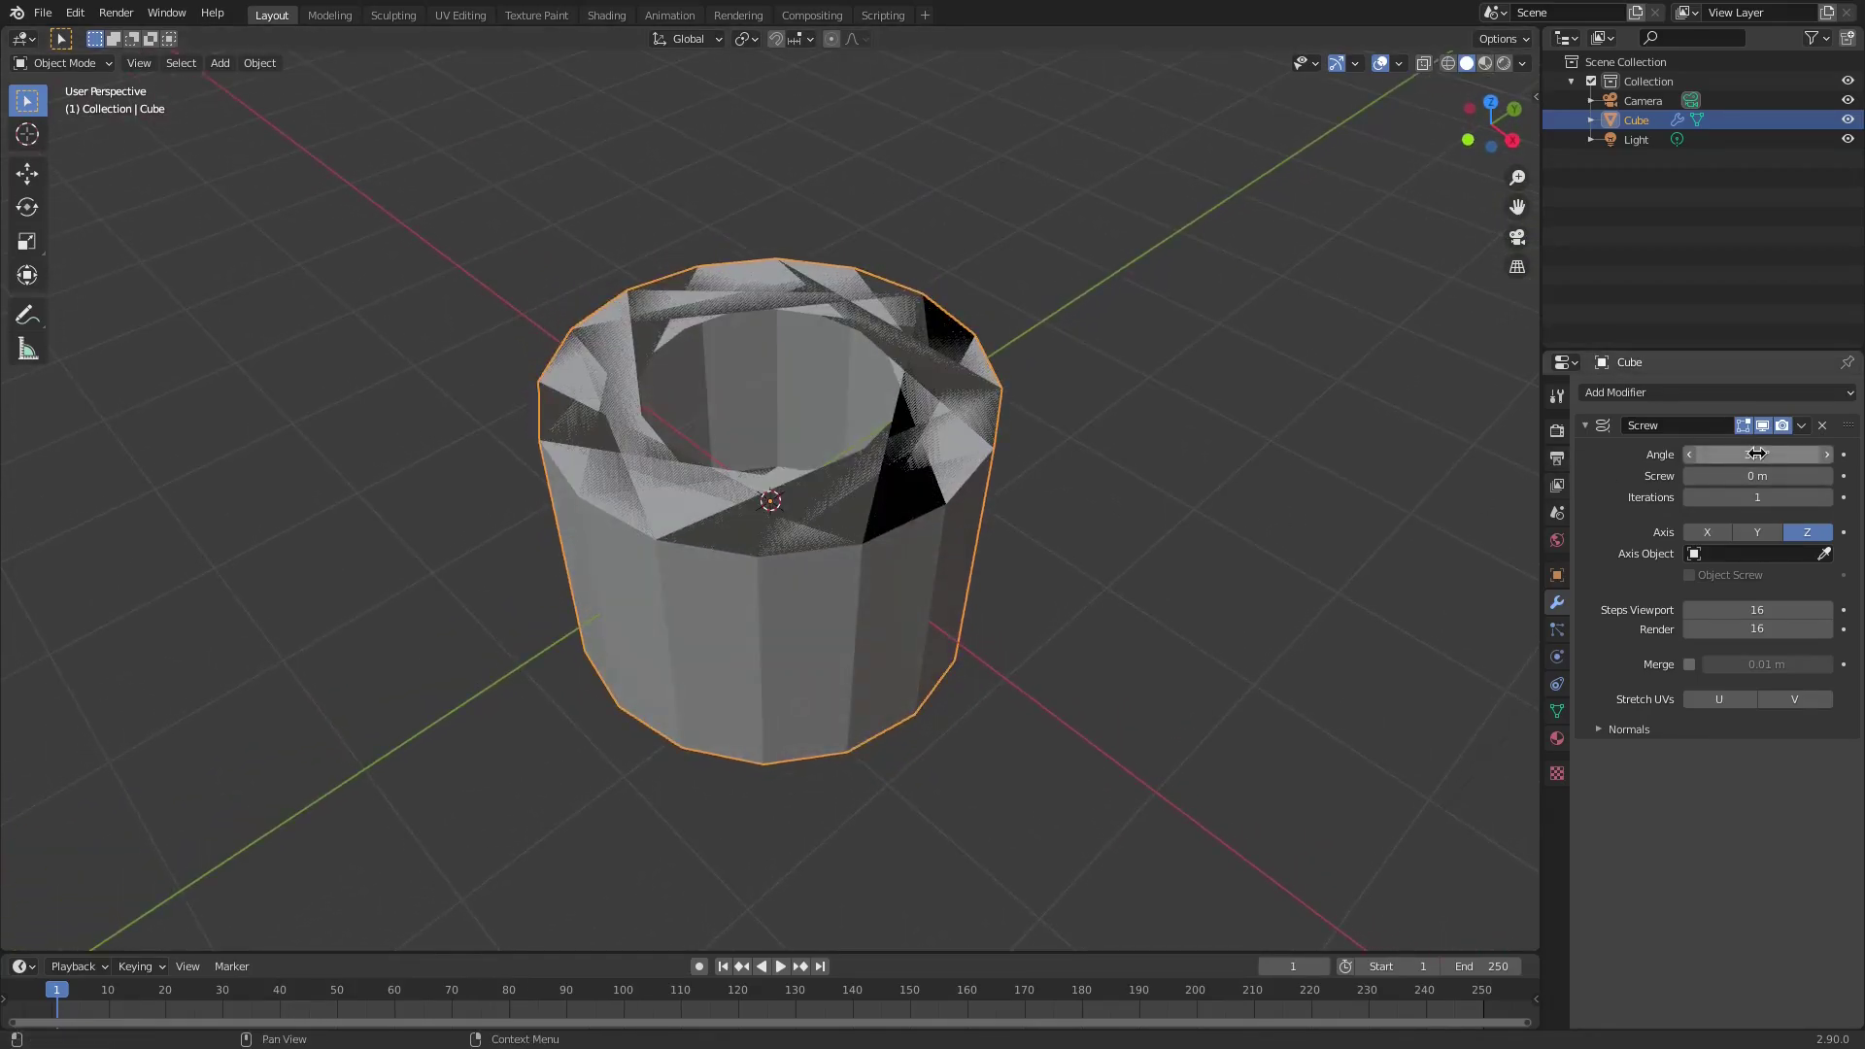
pyautogui.moveTo(1758, 454)
pyautogui.mouseDown()
pyautogui.moveTo(1782, 454)
pyautogui.moveTo(1446, 454)
pyautogui.moveTo(1758, 454)
pyautogui.mouseUp()
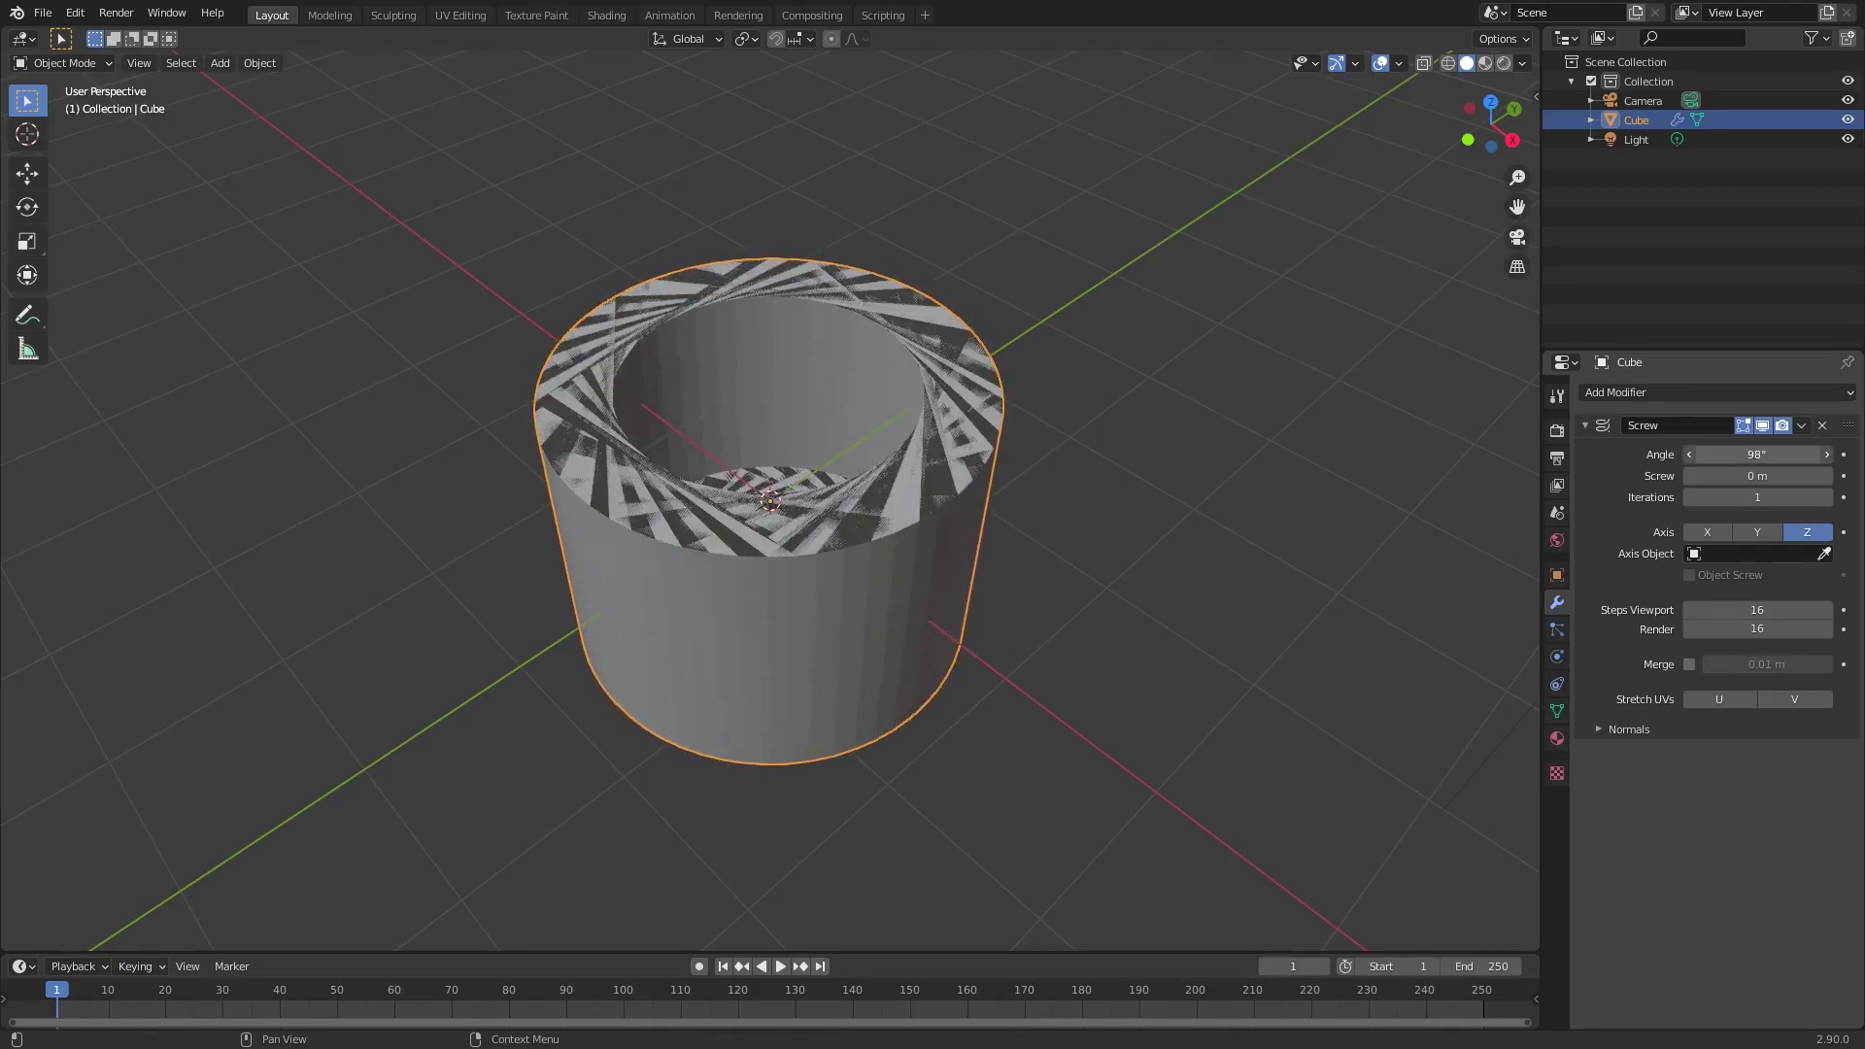
pyautogui.scroll(-5, 837, 591)
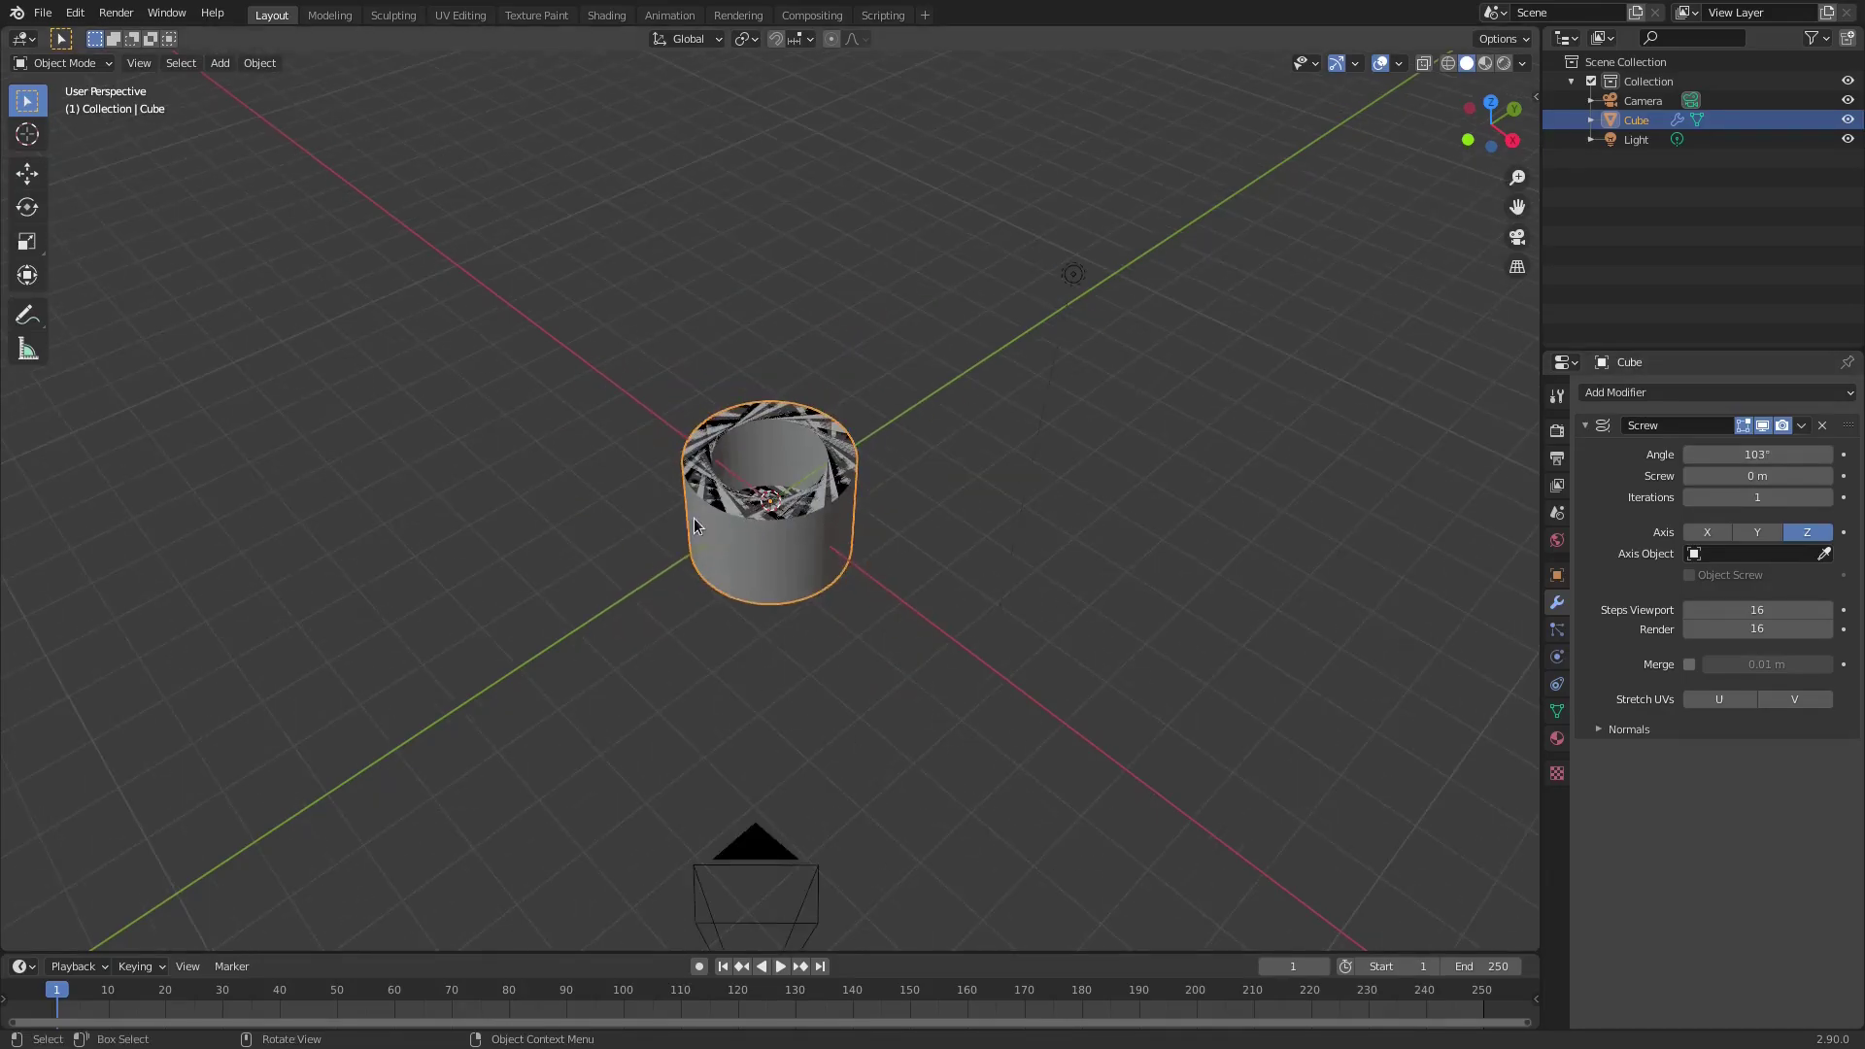
pyautogui.scroll(4, 836, 591)
pyautogui.moveTo(836, 592); pyautogui.dragTo(906, 541, button='middle')
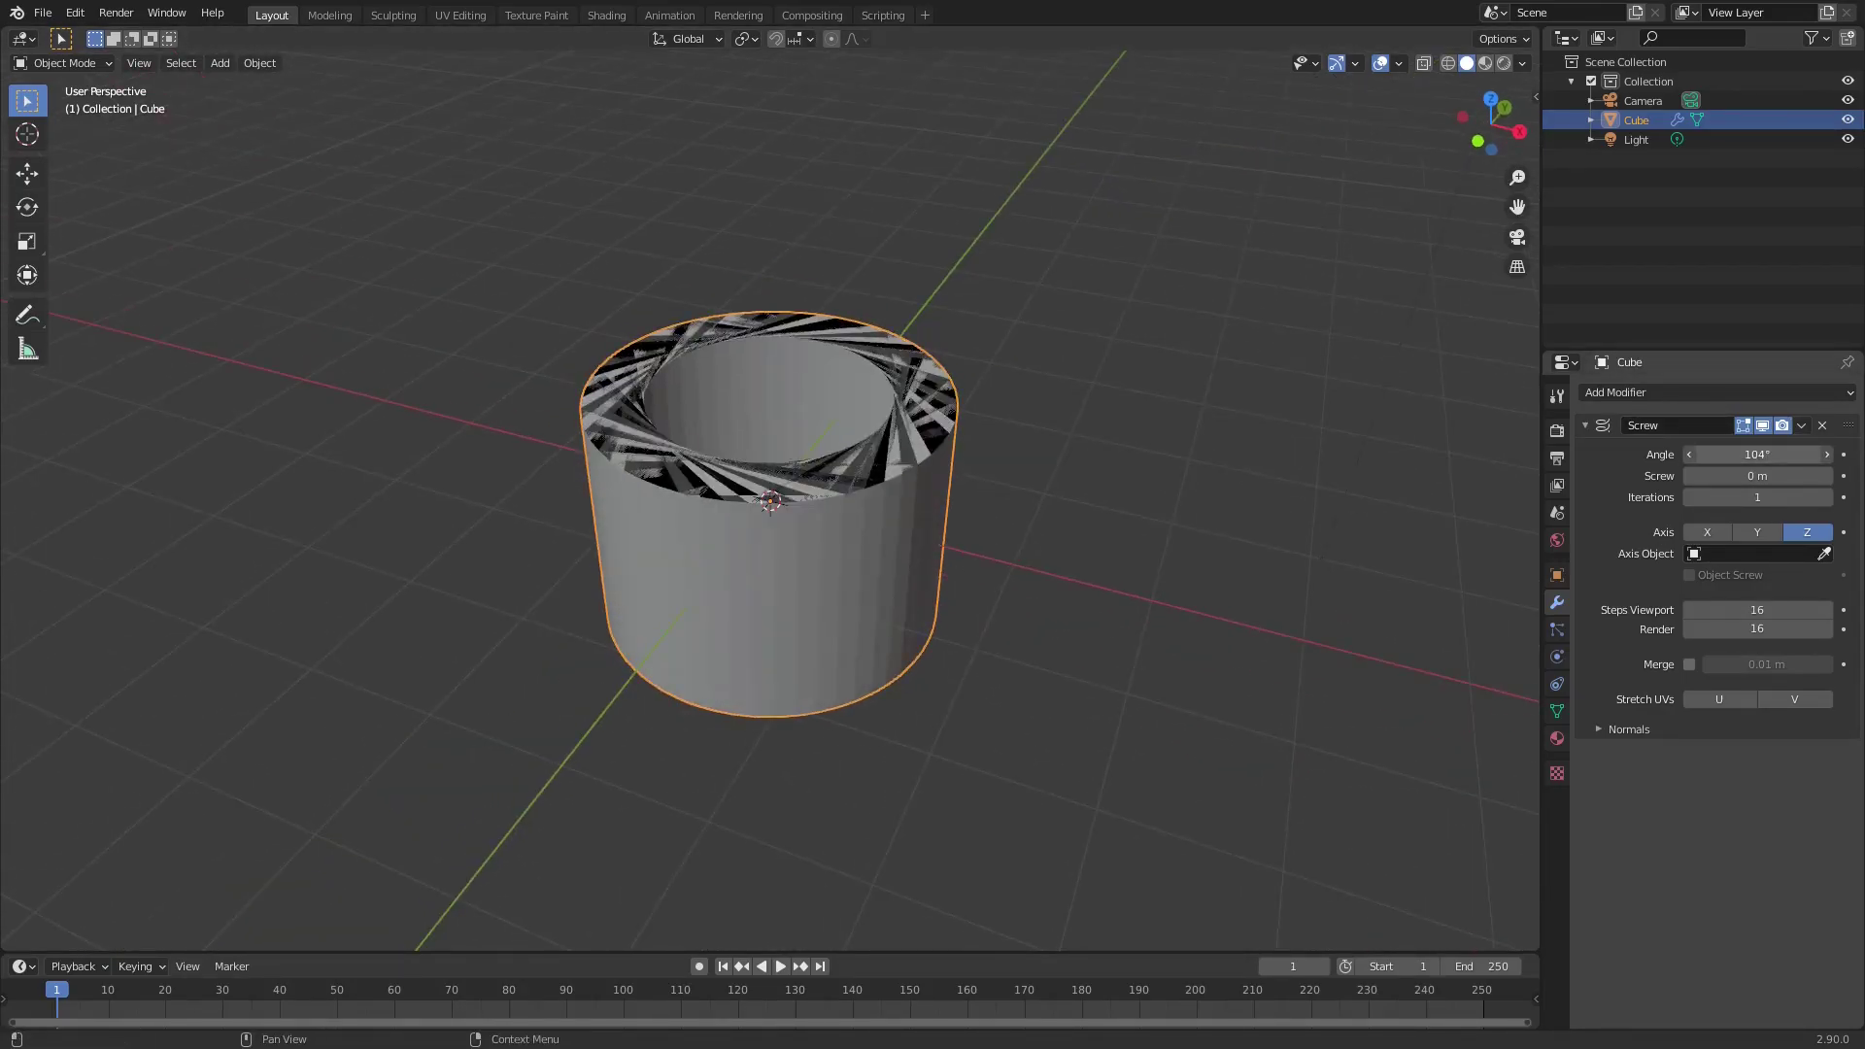
pyautogui.moveTo(1756, 453); pyautogui.dragTo(1797, 475)
pyautogui.scroll(-3, 1224, 707)
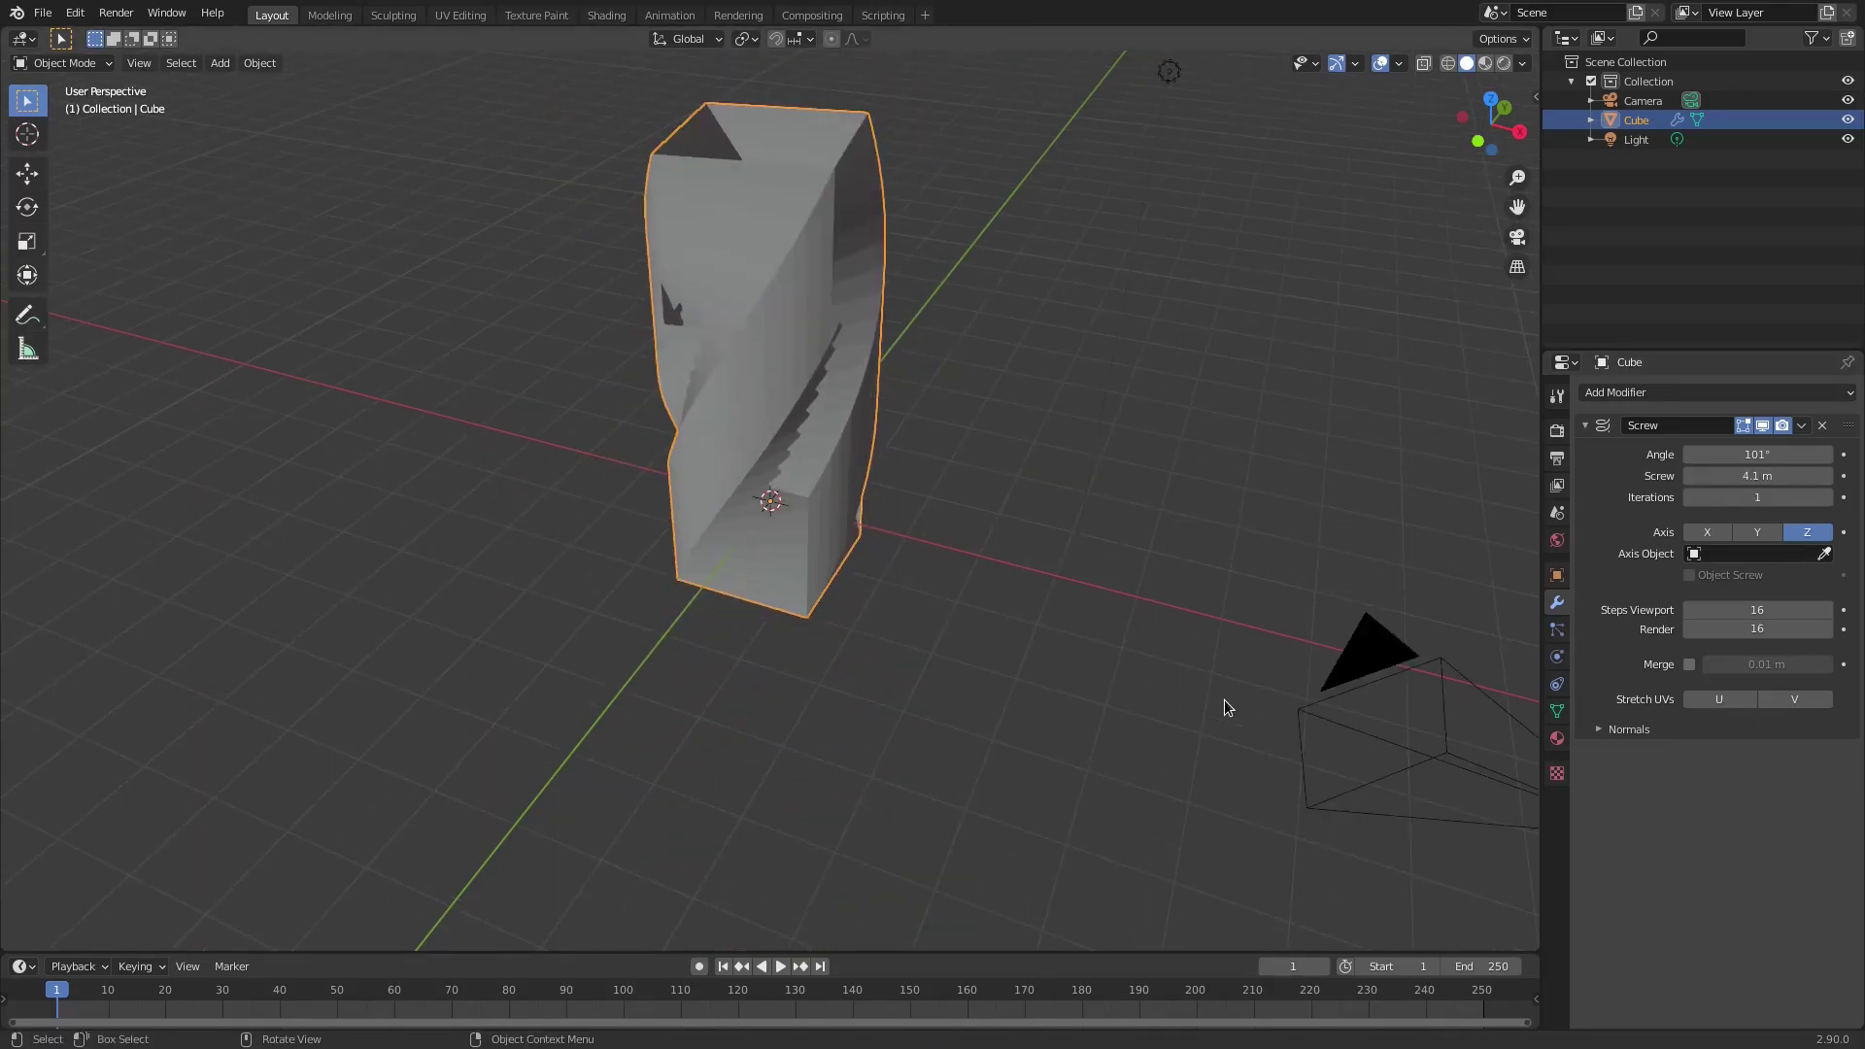
pyautogui.keyDown('shift'); pyautogui.moveTo(1090, 653); pyautogui.dragTo(1044, 740, button='middle'); pyautogui.keyUp('shift')
# - Reset the Screw modifier to a 0 m screw offset and a 360° angle
pyautogui.click(1746, 478)
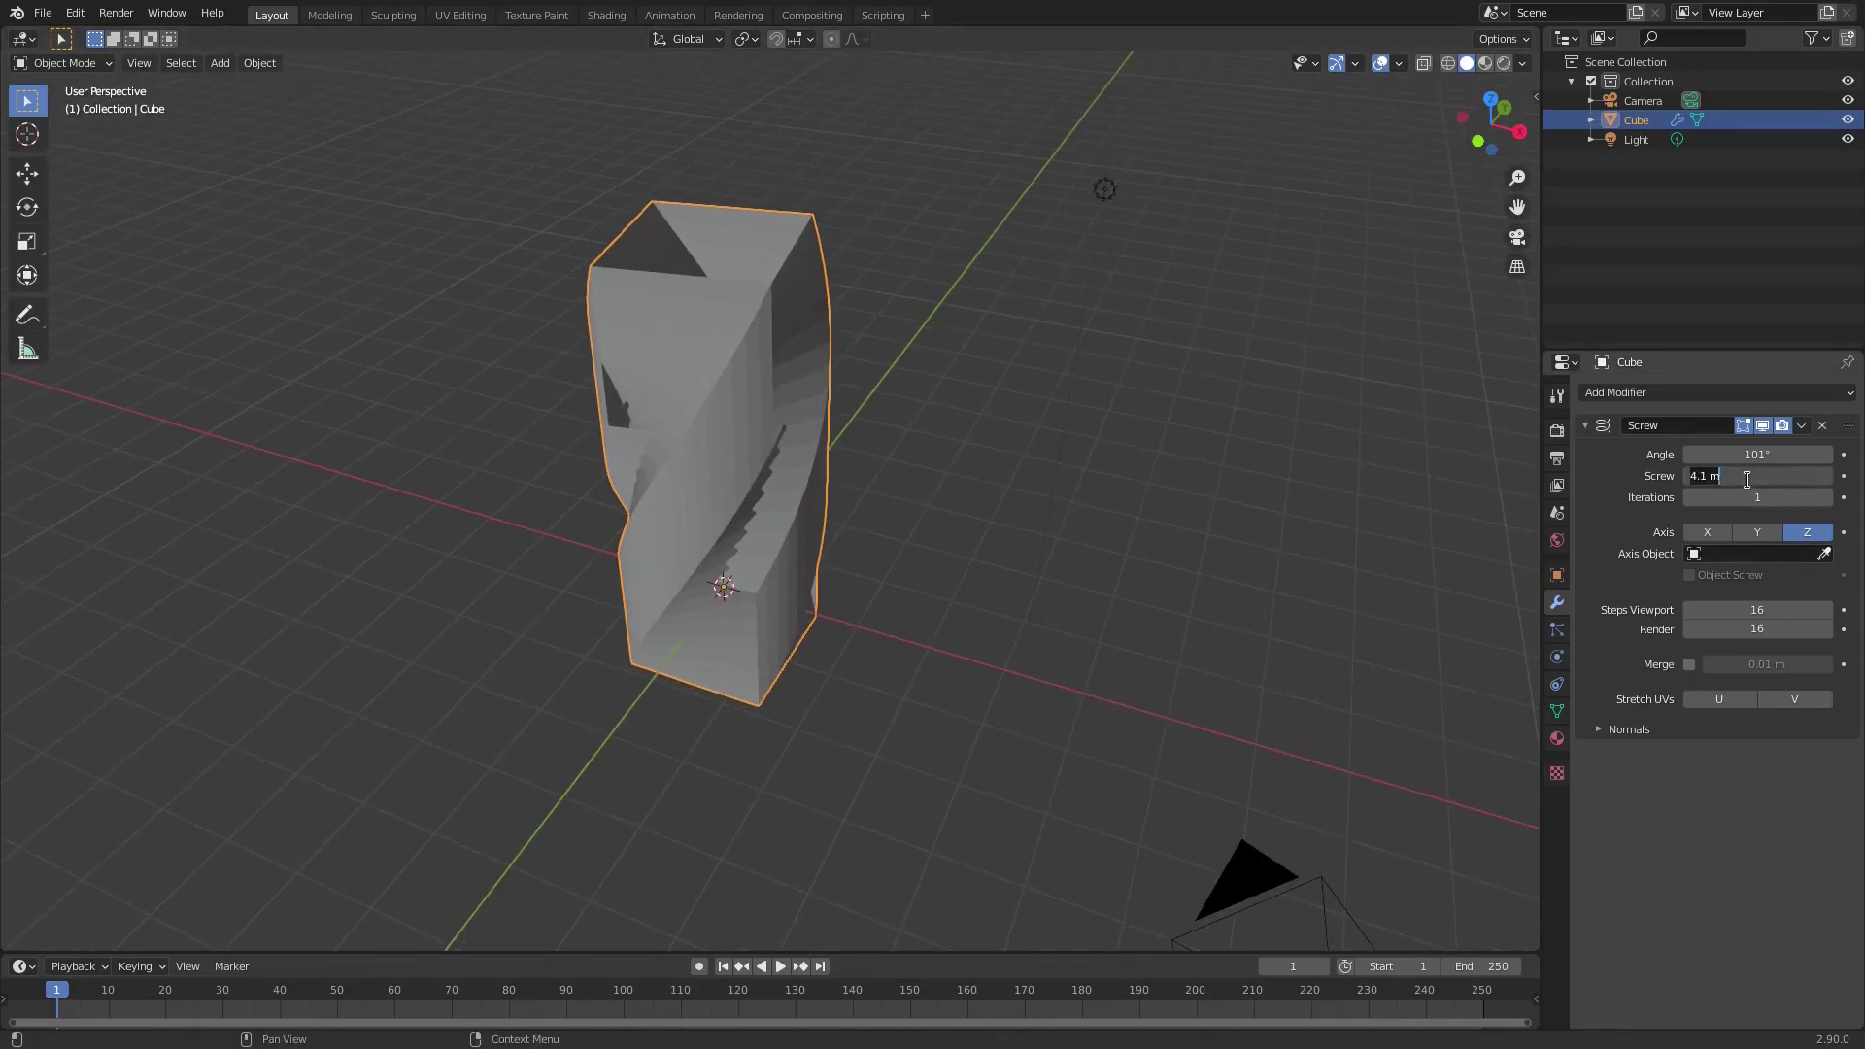
pyautogui.write('0')
pyautogui.press('Return')
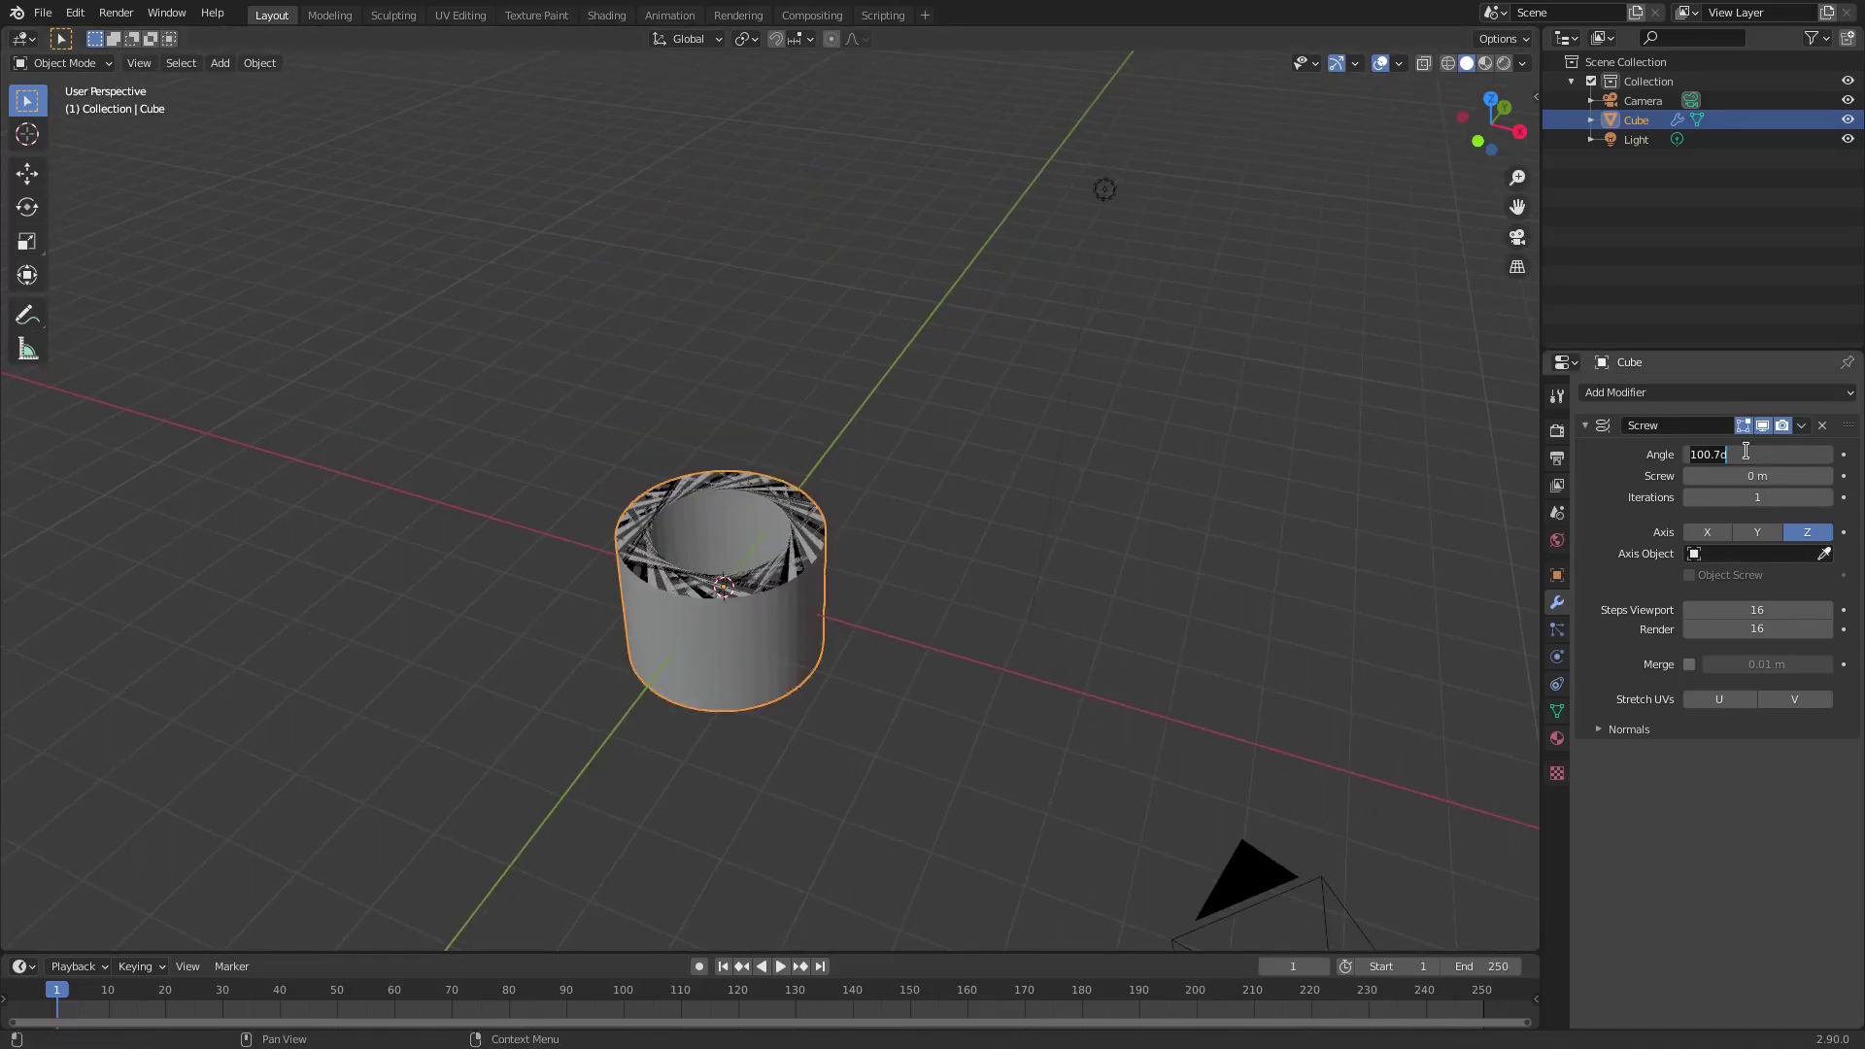
pyautogui.click(1747, 450)
pyautogui.write('360')
pyautogui.press('Return')
pyautogui.moveTo(1015, 656)
pyautogui.mouseDown(button='middle')
pyautogui.moveTo(990, 720)
pyautogui.moveTo(1008, 645)
pyautogui.mouseUp(button='middle')
pyautogui.scroll(1, 989, 720)
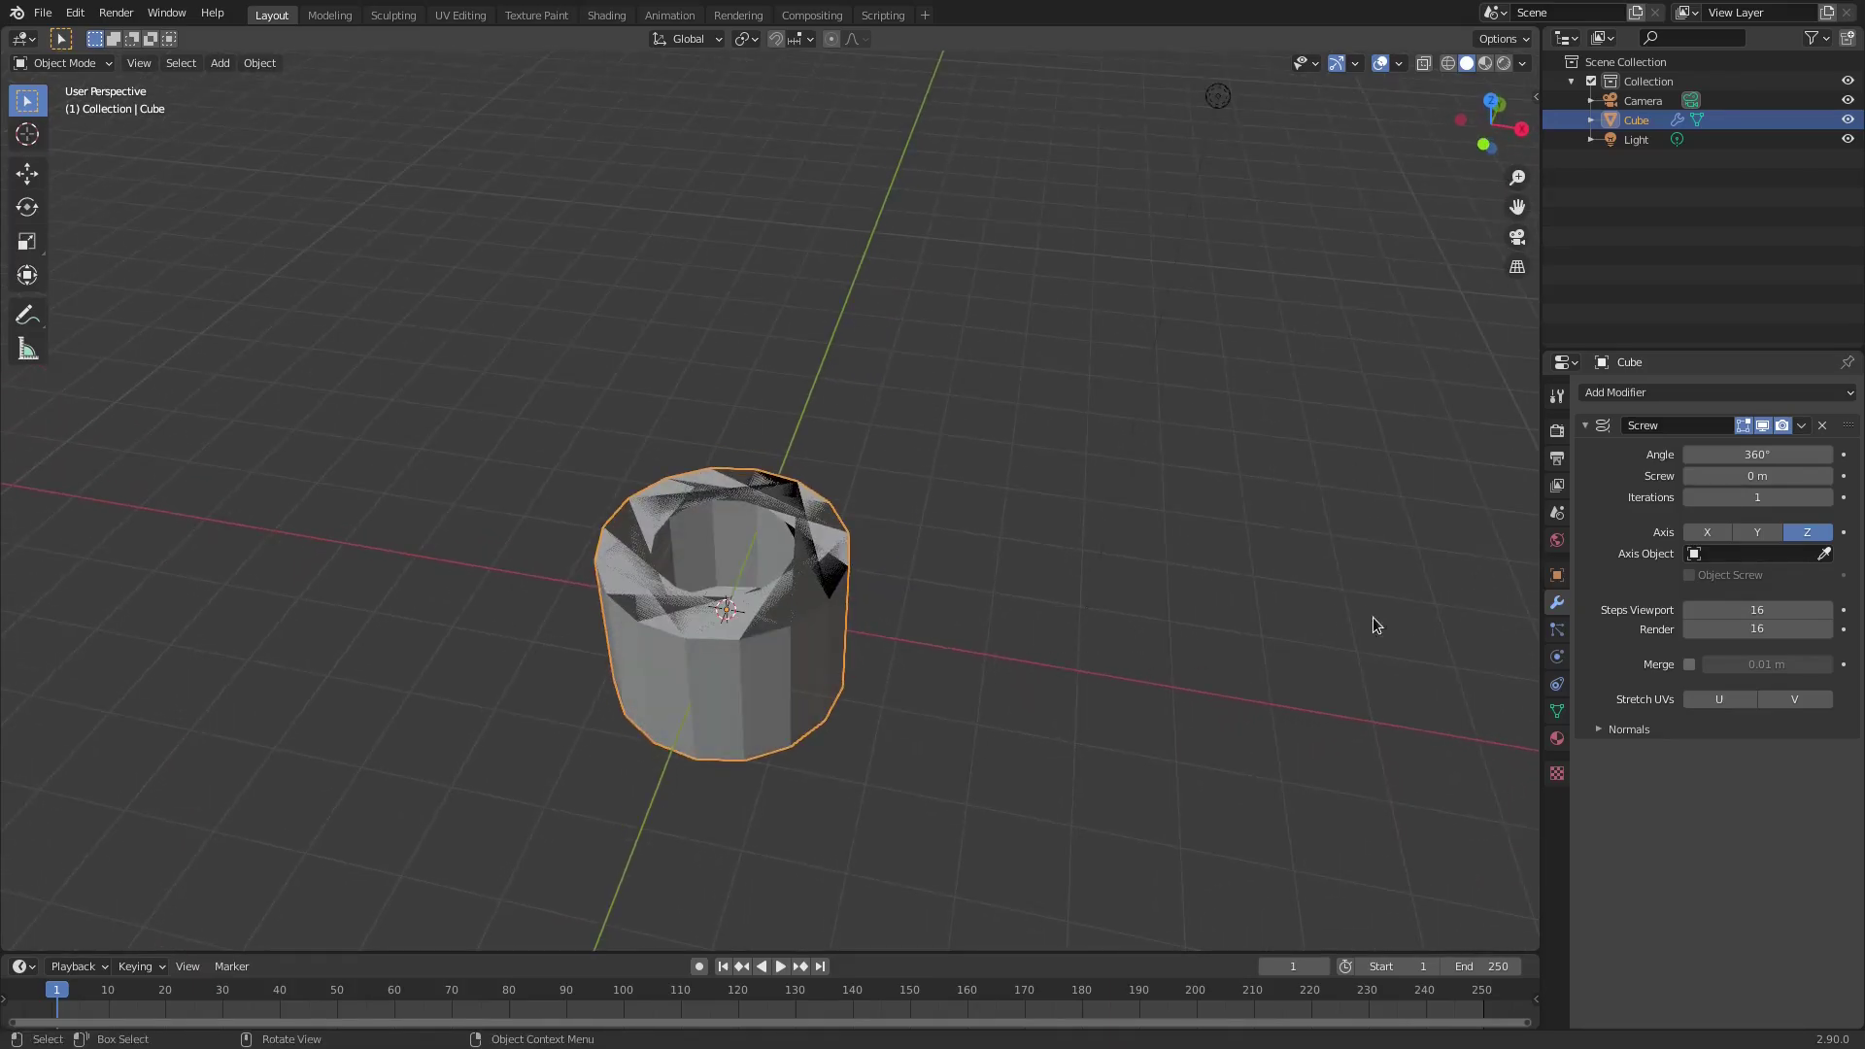
# - Add a Plain Axes empty to the scene
pyautogui.scroll(-1, 1253, 791)
pyautogui.click(1759, 553)
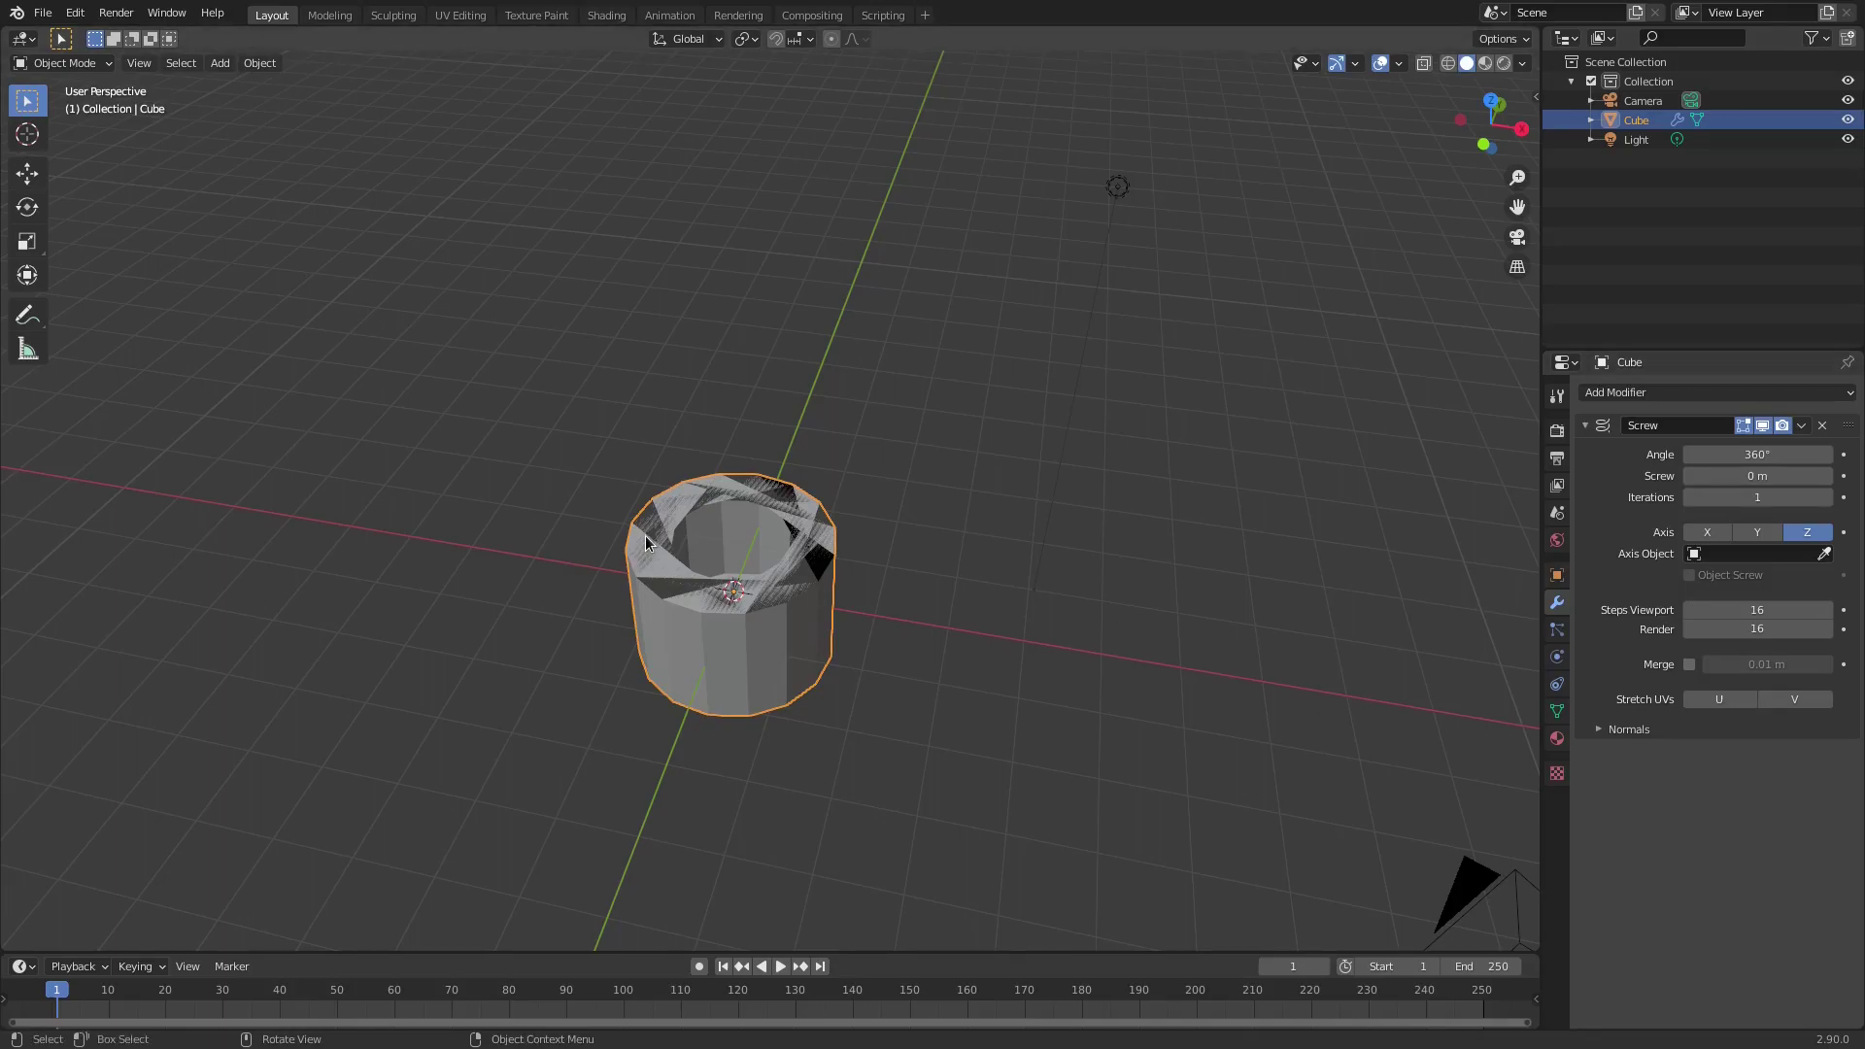
pyautogui.hotkey('shift', 'a')
pyautogui.moveTo(648, 540)
pyautogui.moveTo(575, 735)
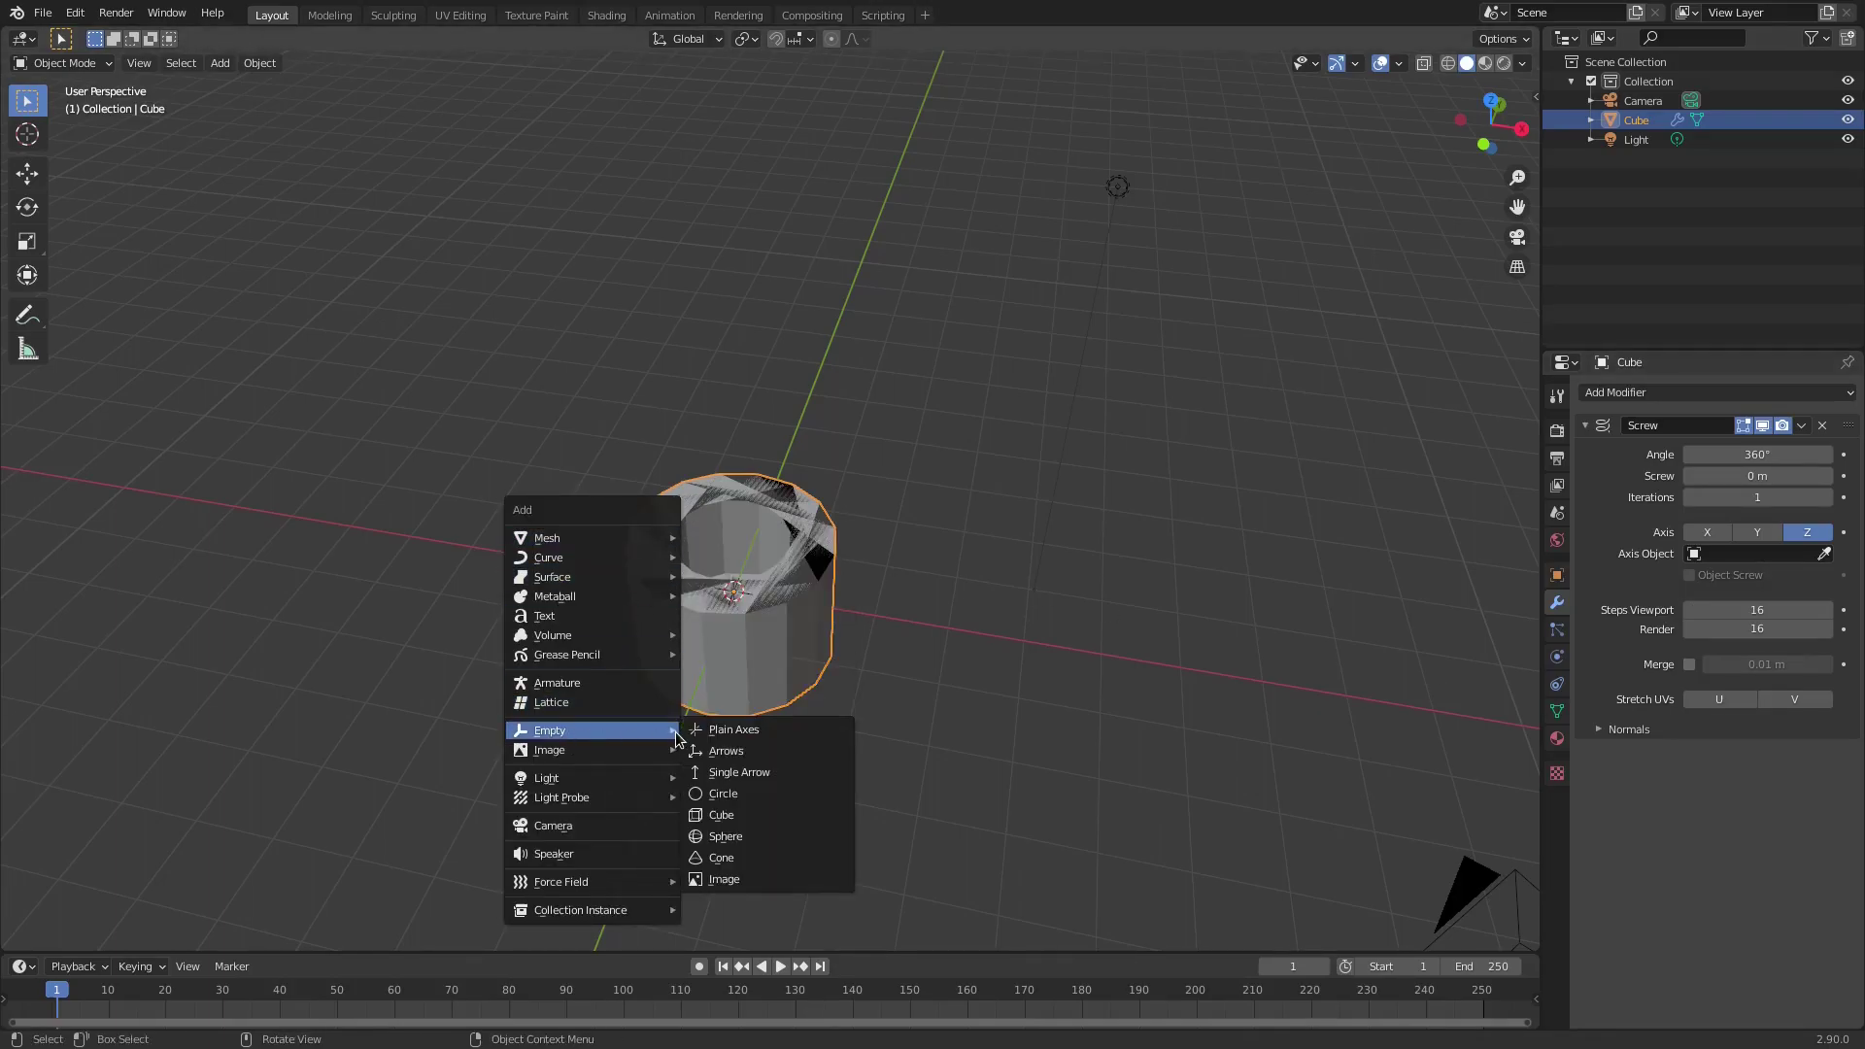
pyautogui.click(714, 731)
pyautogui.scroll(-3, 965, 703)
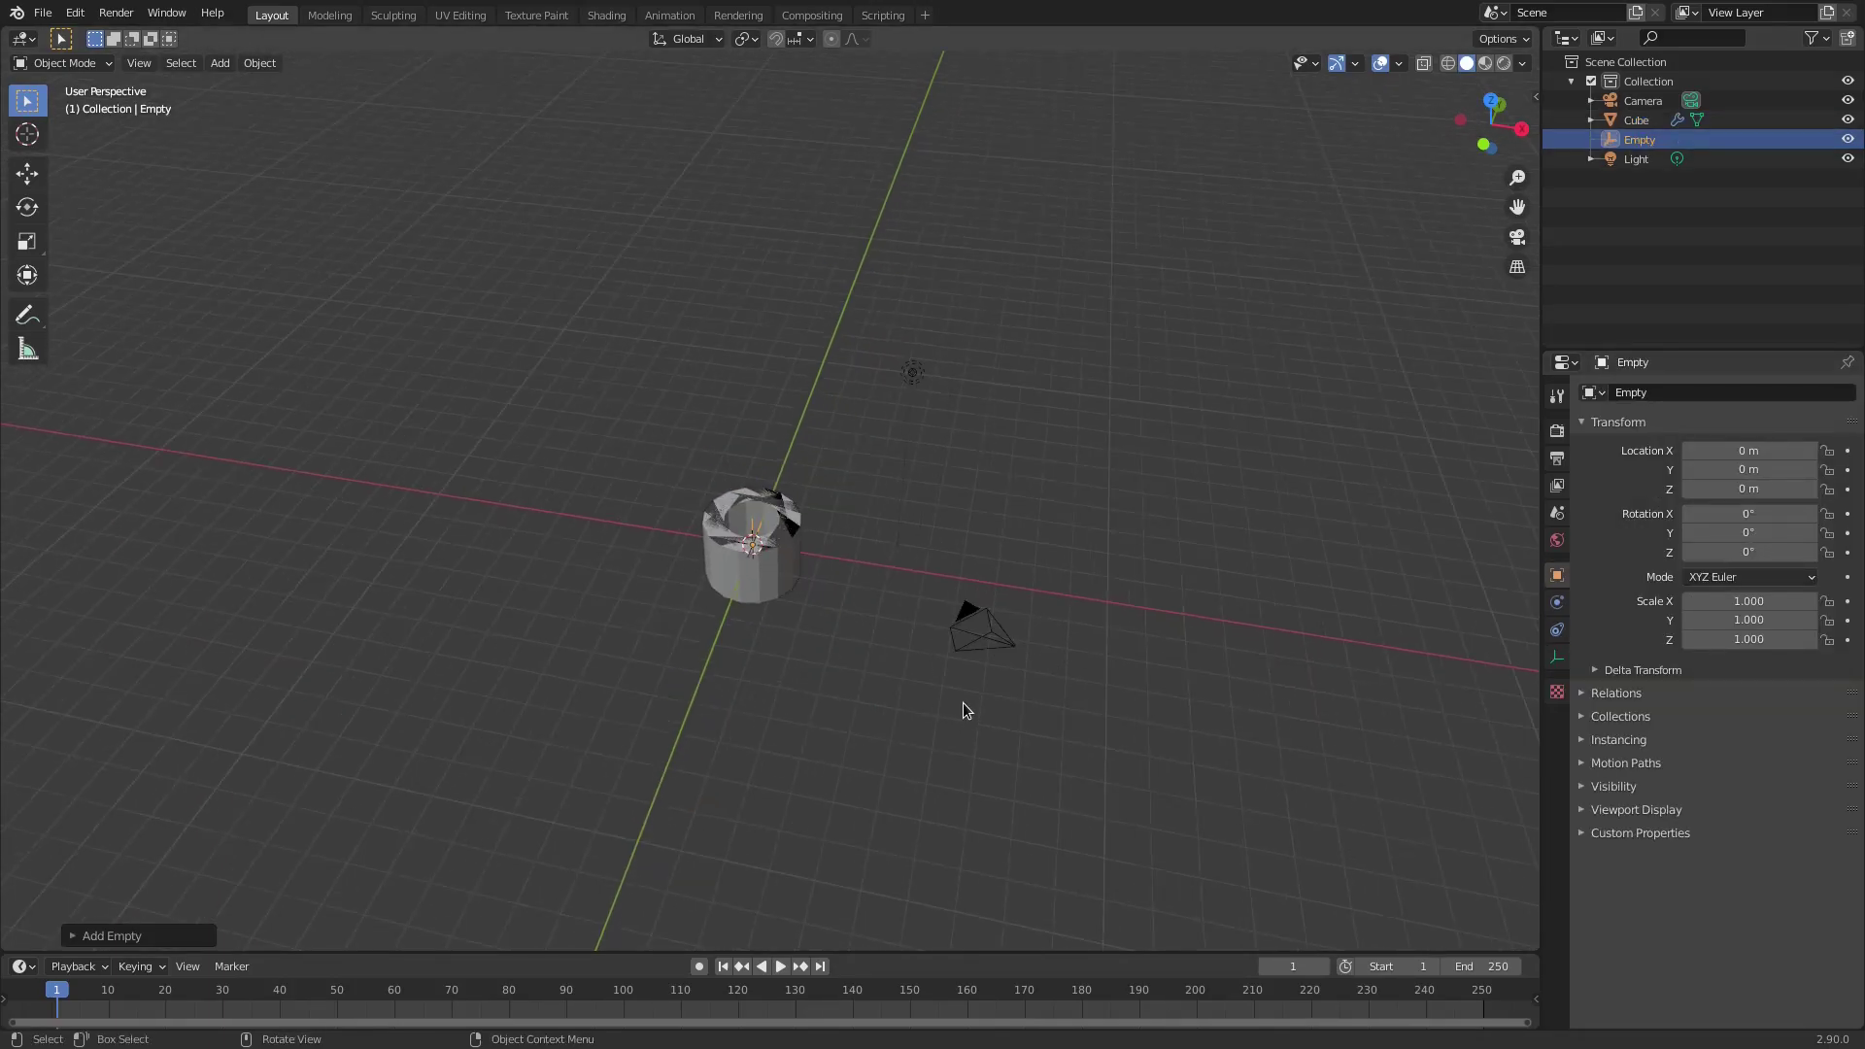
# - Move the empty away from the cube to about X -5.13 m, Y 2.72 m, Z 4.09 m
pyautogui.press('g')
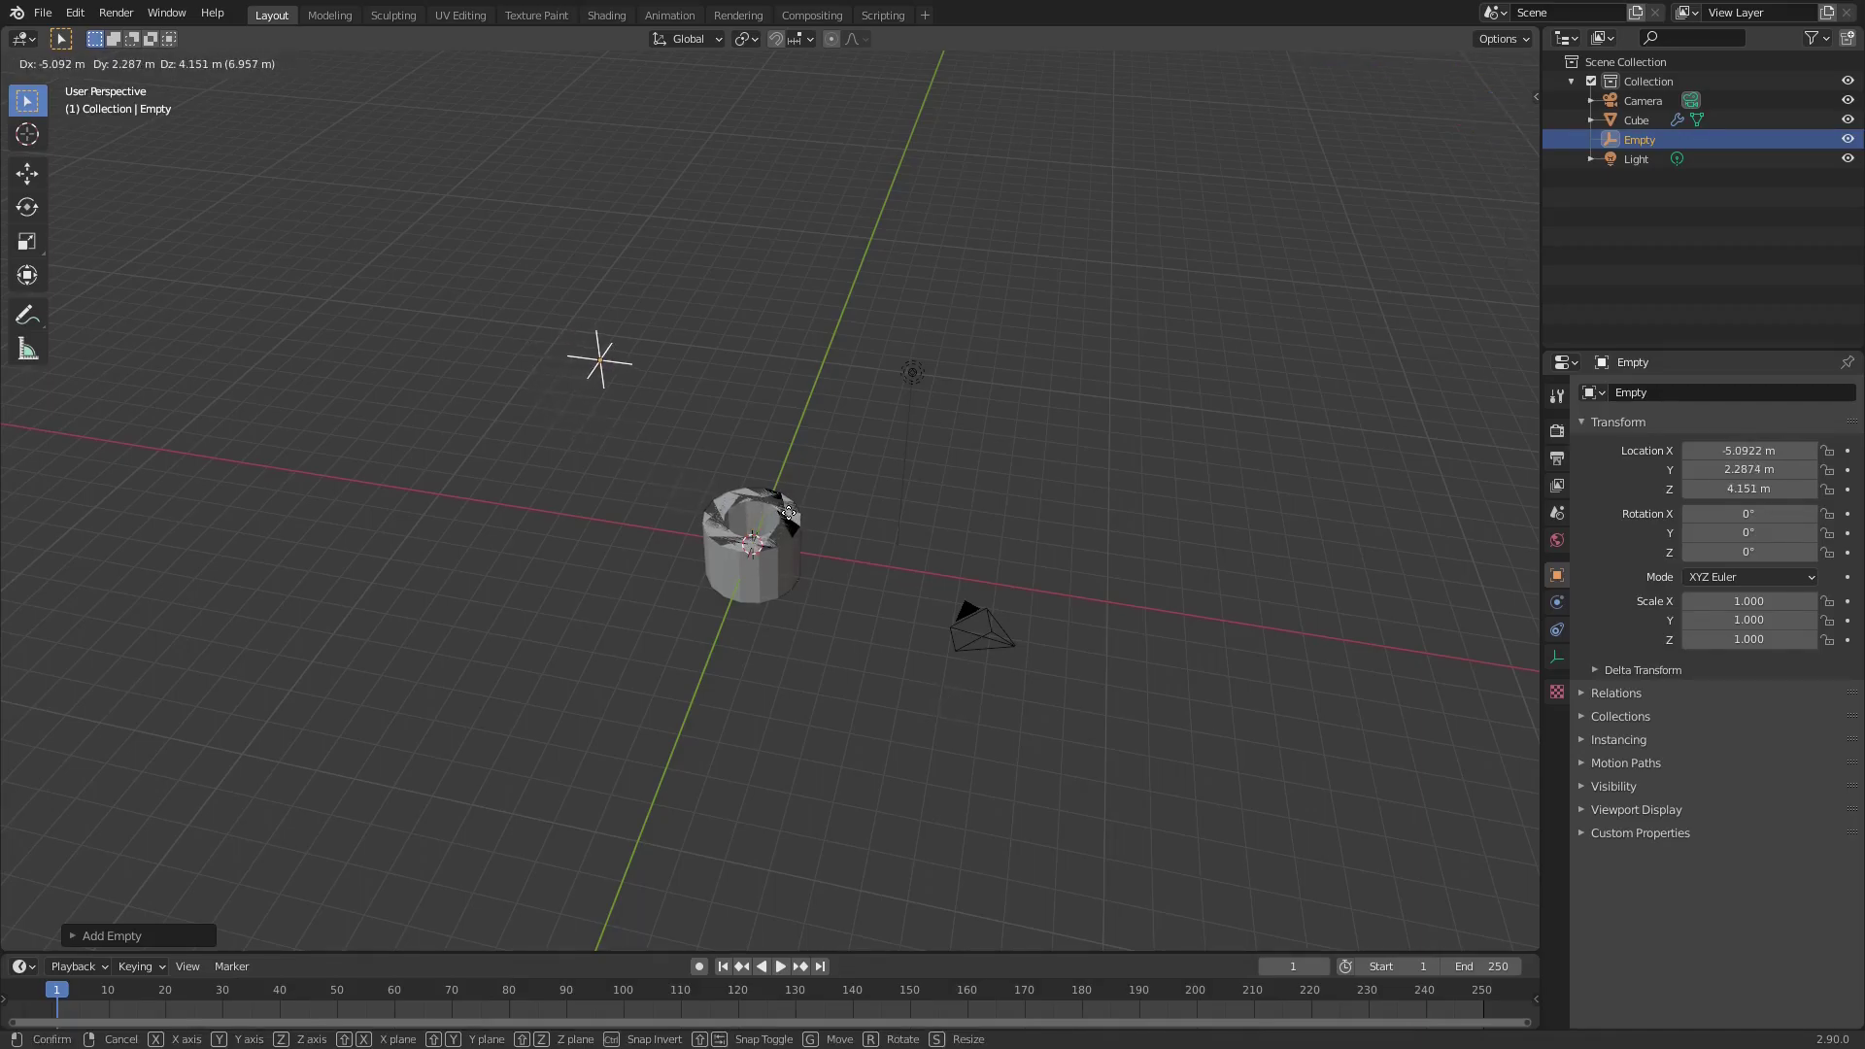
pyautogui.click(788, 507)
pyautogui.moveTo(789, 507); pyautogui.dragTo(1058, 593, button='middle')
pyautogui.press('g')
pyautogui.click(781, 507)
pyautogui.scroll(4, 937, 615)
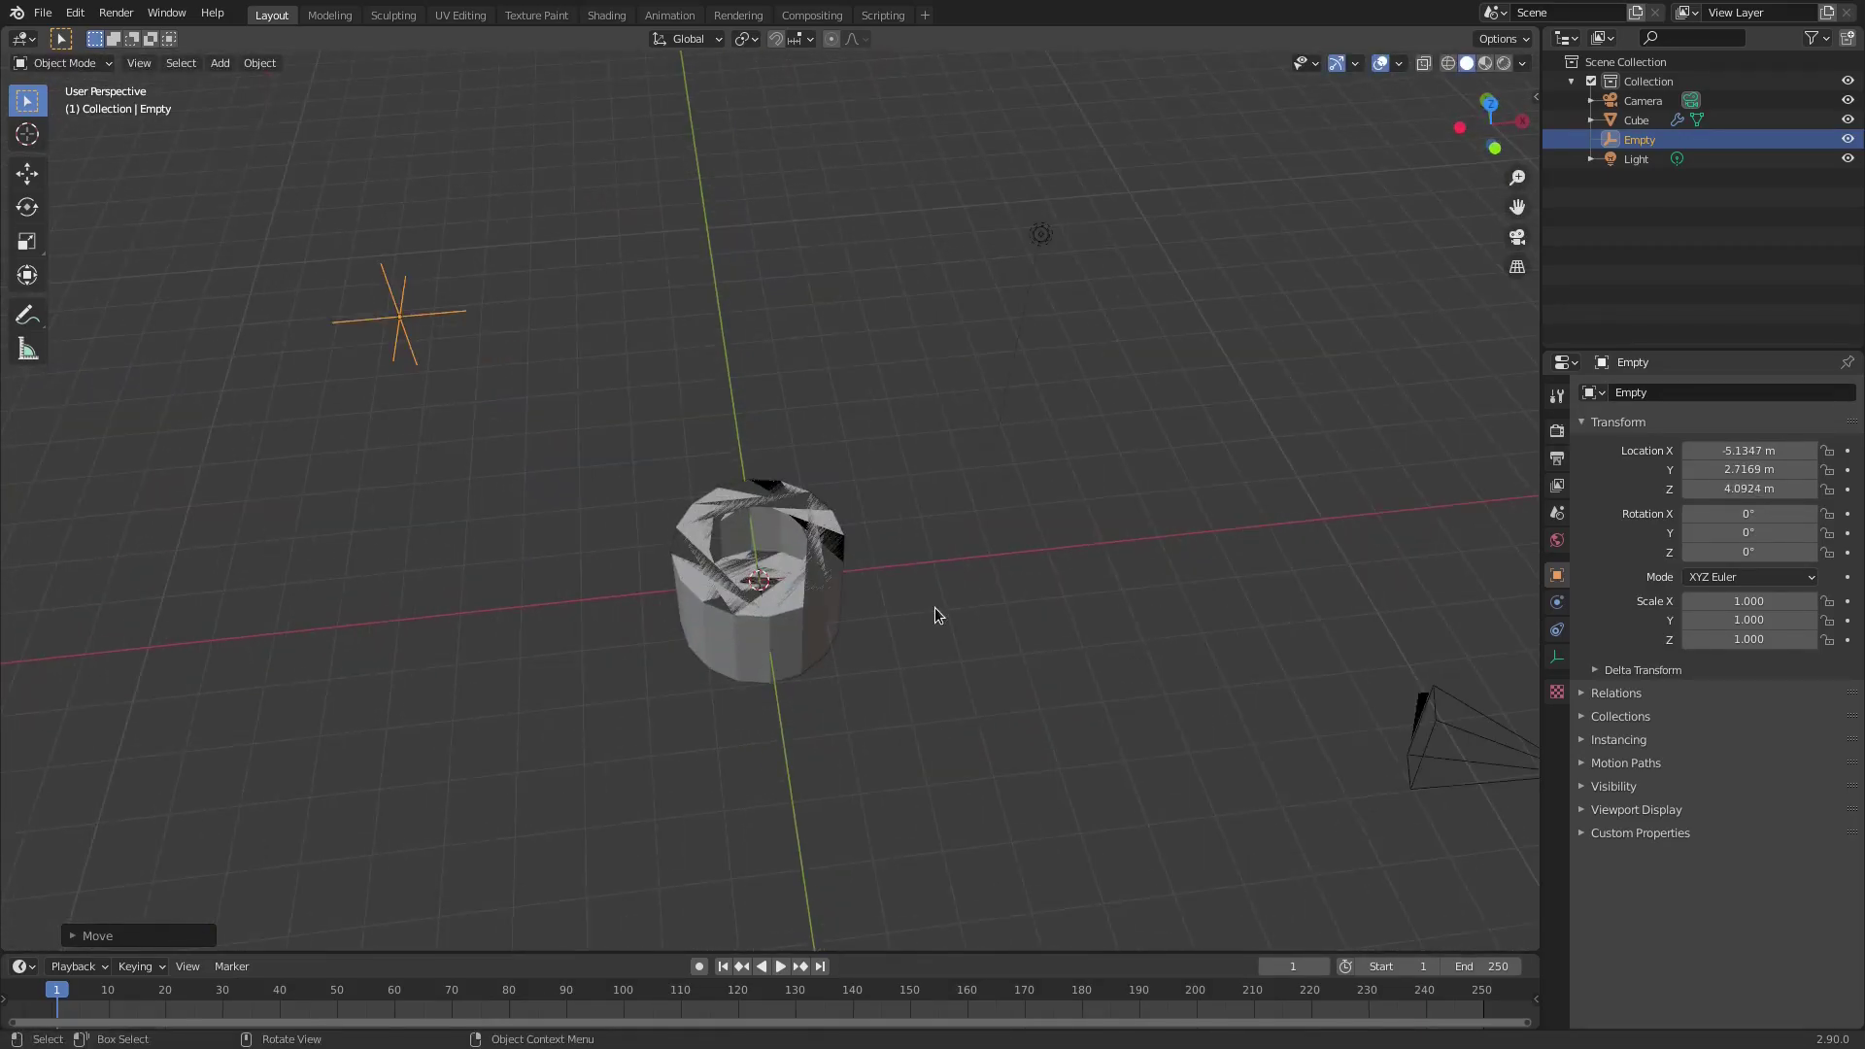
# - Select the cube and assign the empty as its Screw modifier's axis object
pyautogui.moveTo(936, 616); pyautogui.dragTo(940, 553, button='middle')
pyautogui.click(784, 552)
pyautogui.moveTo(802, 604); pyautogui.dragTo(517, 627, button='middle')
pyautogui.moveTo(848, 714); pyautogui.dragTo(704, 555, button='middle')
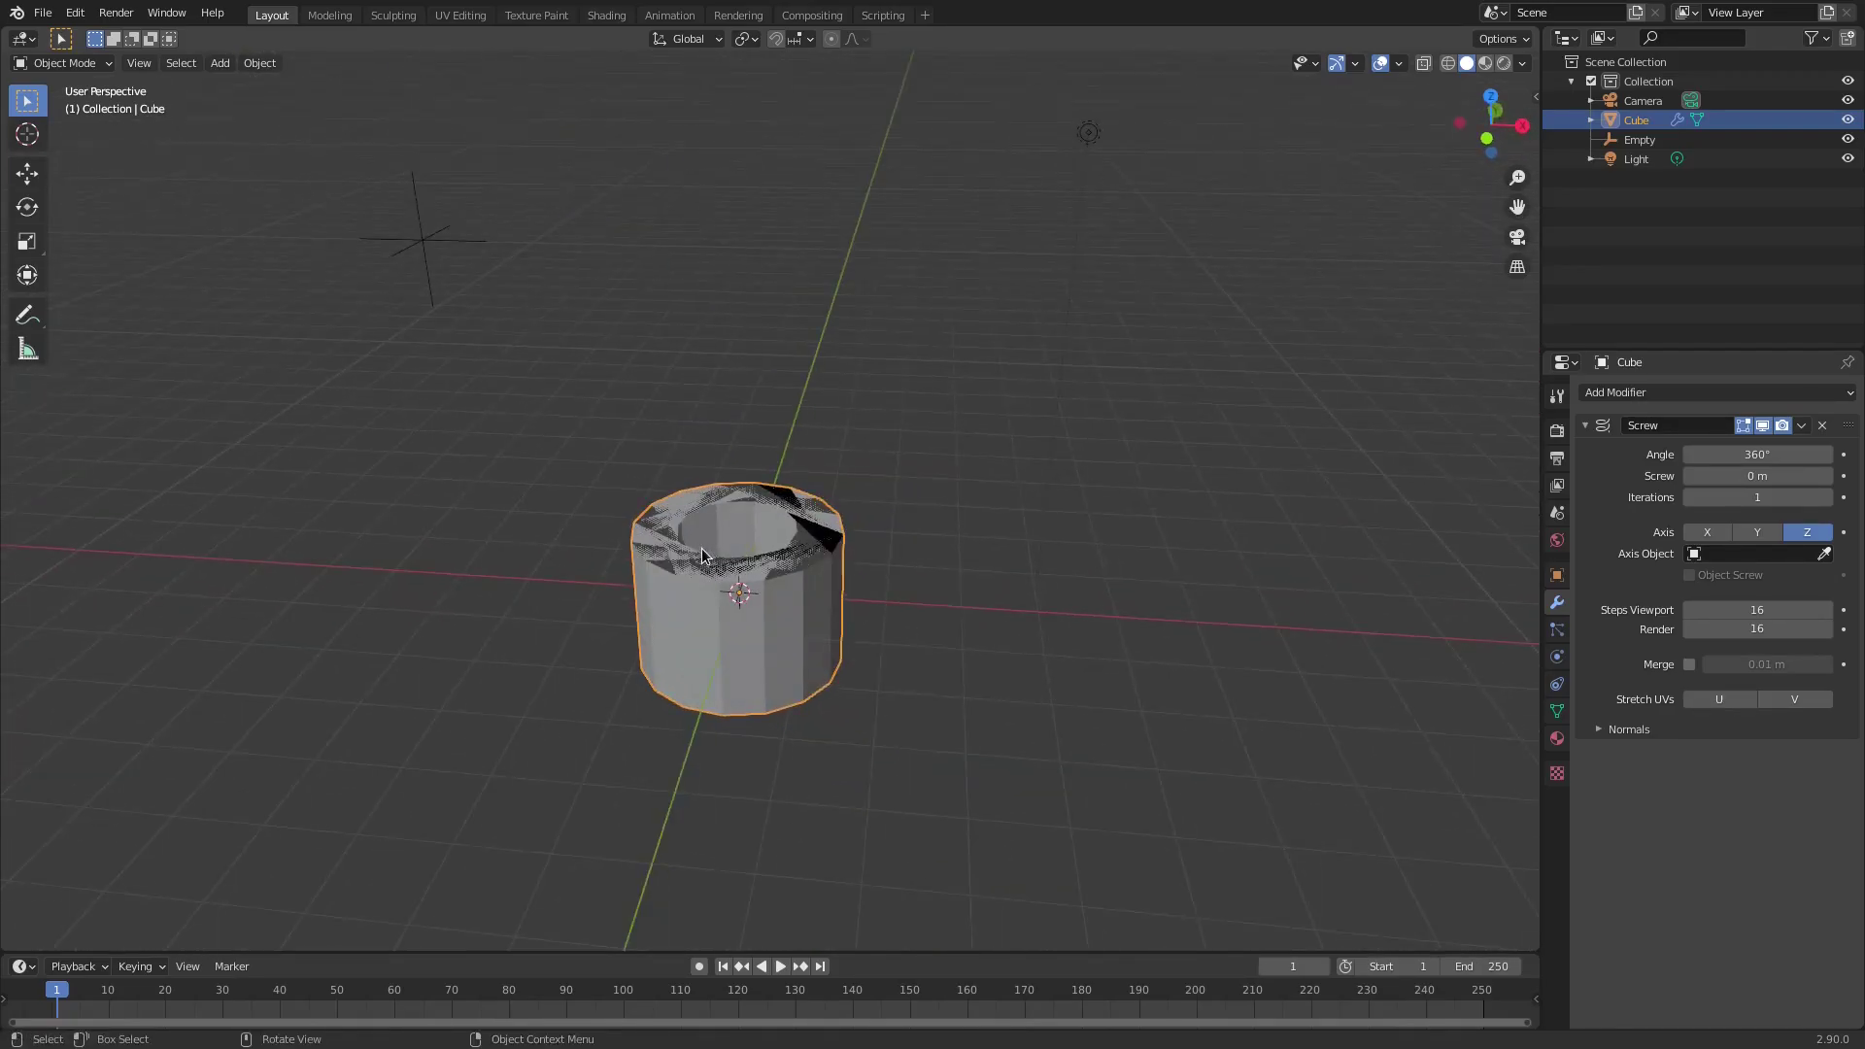
pyautogui.click(1739, 553)
pyautogui.click(1678, 602)
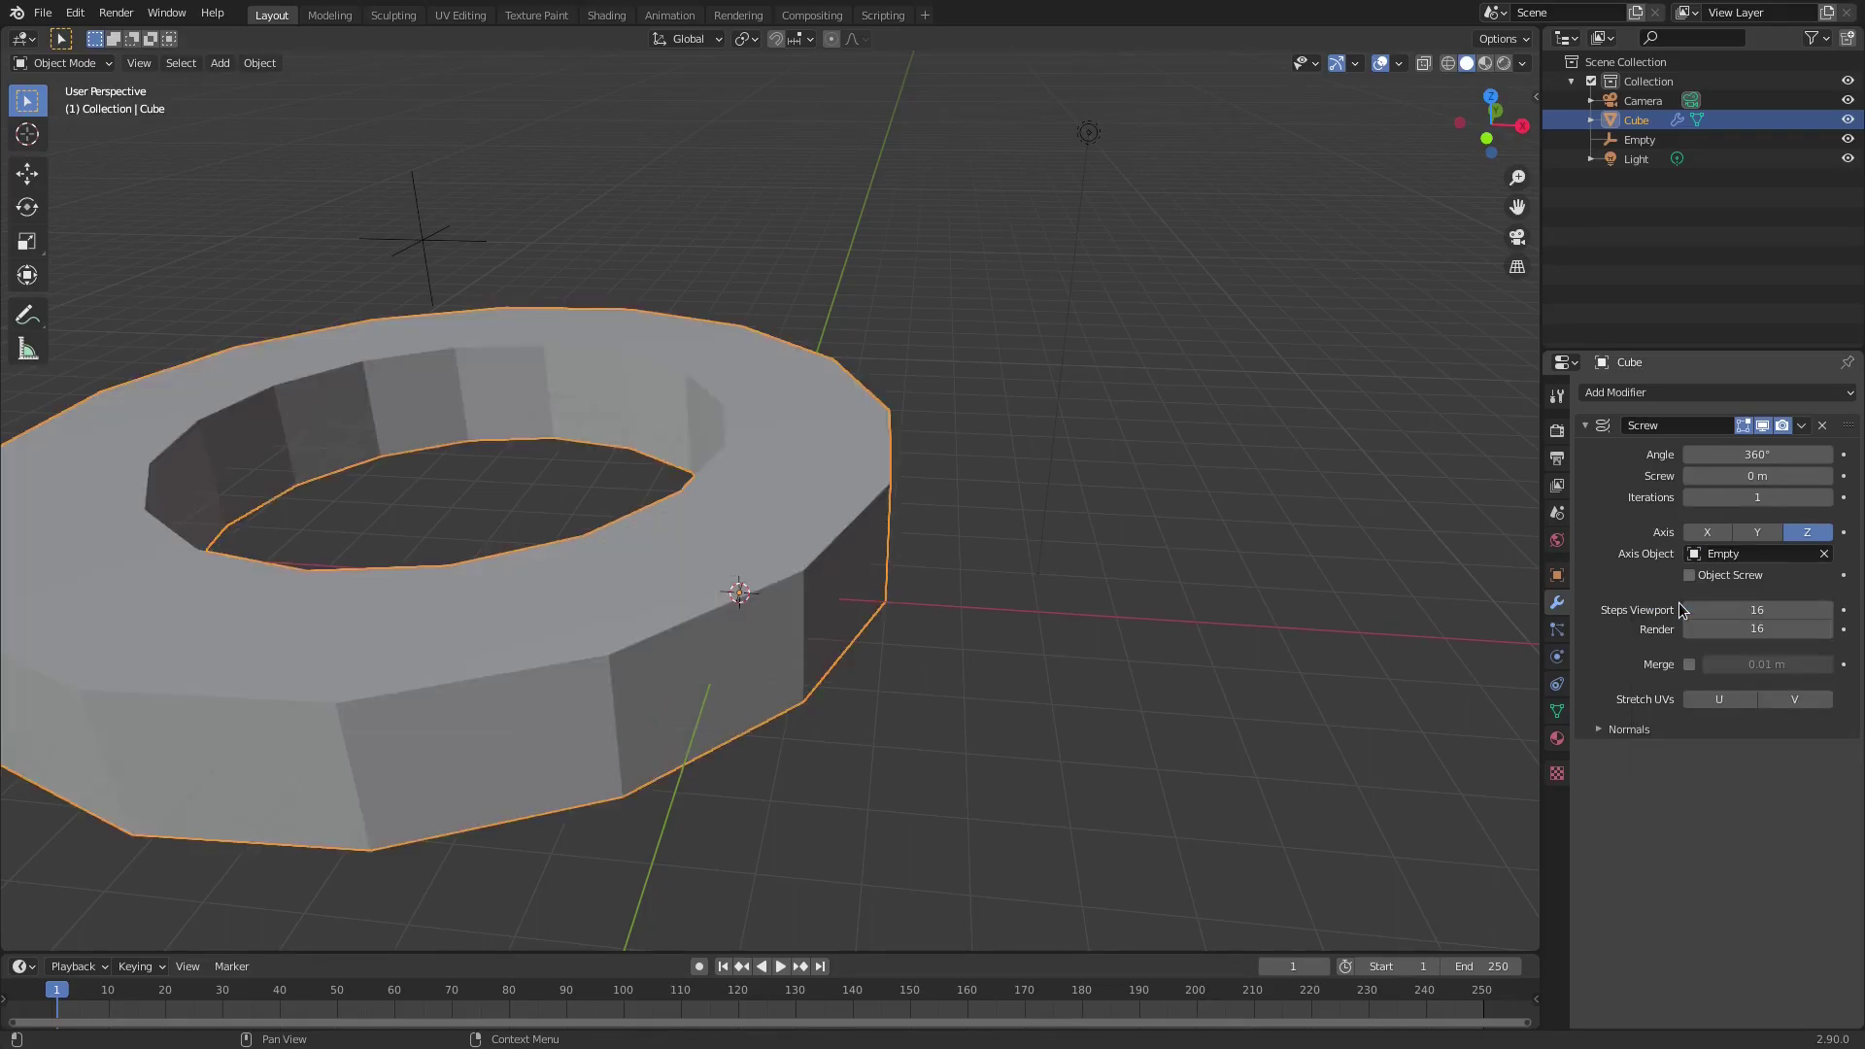
# - Raise the Screw modifier's screw offset to 8.6 m
pyautogui.moveTo(800, 612); pyautogui.dragTo(784, 662, button='middle')
pyautogui.moveTo(833, 418); pyautogui.dragTo(666, 532, button='middle')
pyautogui.scroll(1, 669, 528)
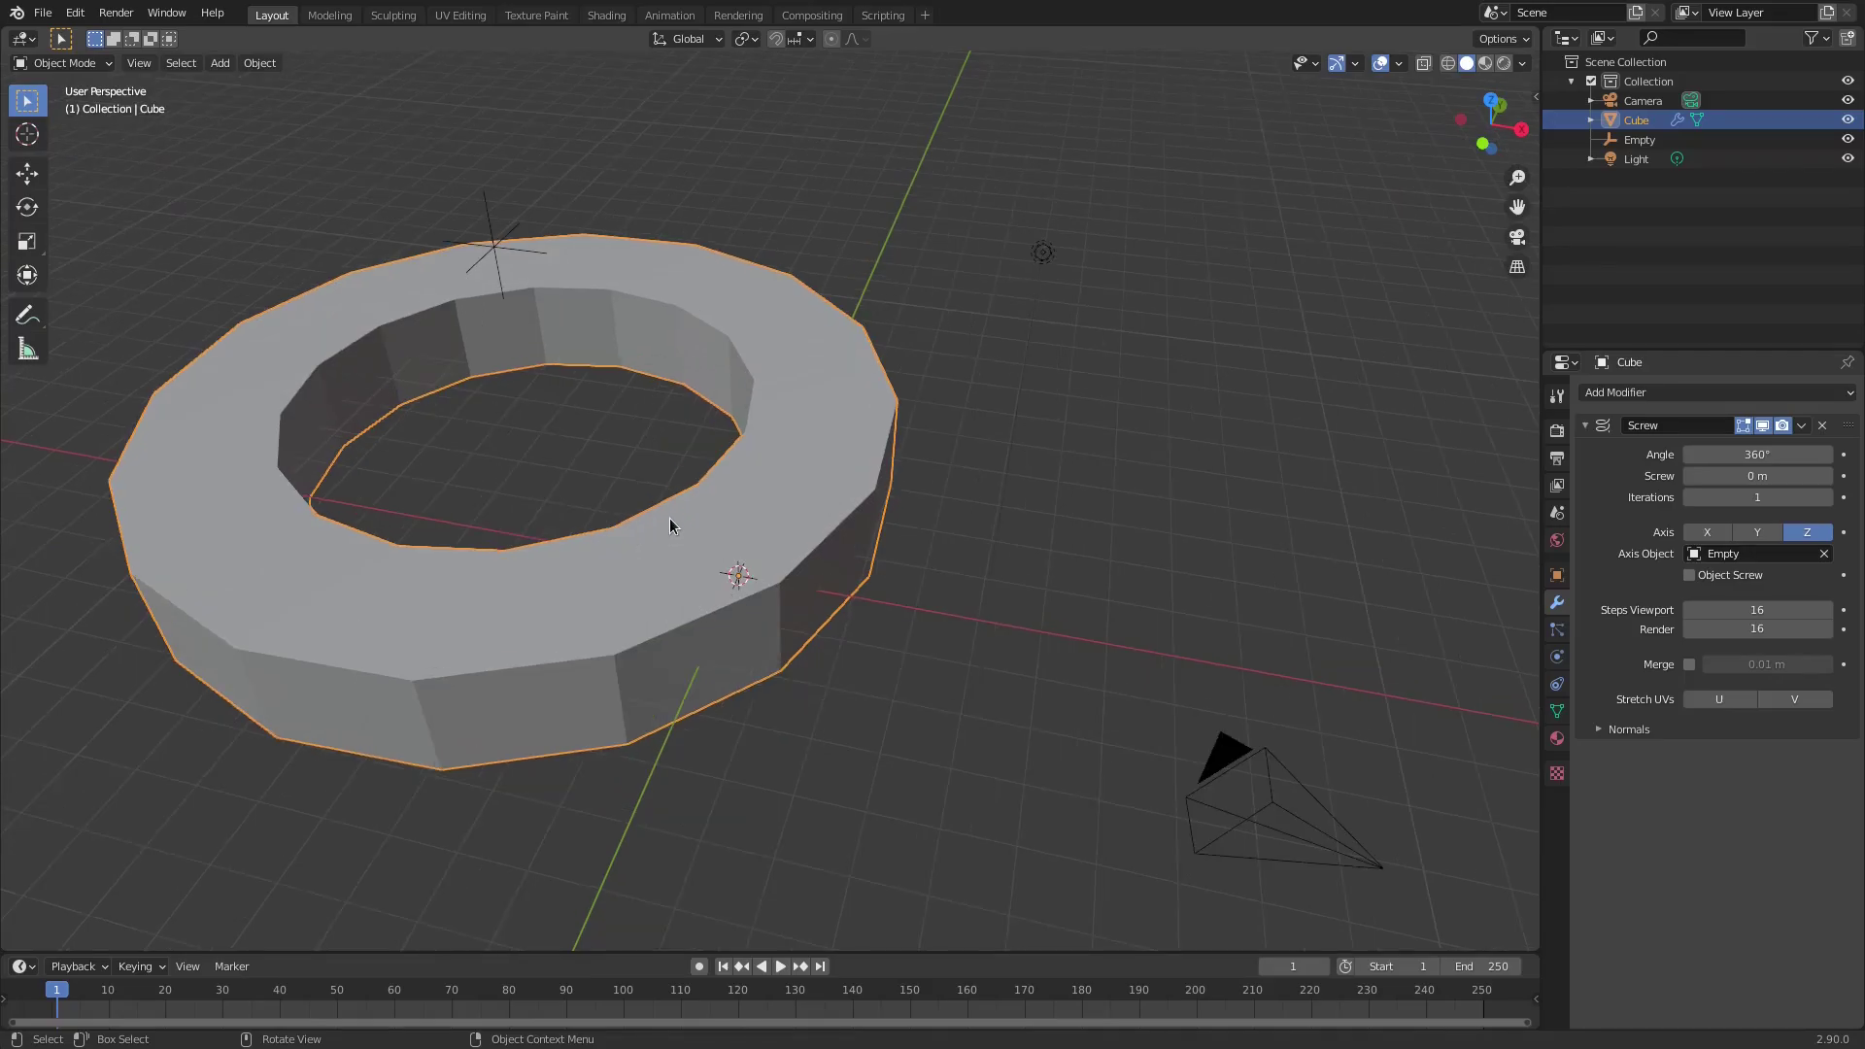
pyautogui.moveTo(1757, 476); pyautogui.dragTo(1847, 476)
pyautogui.scroll(-2, 866, 480)
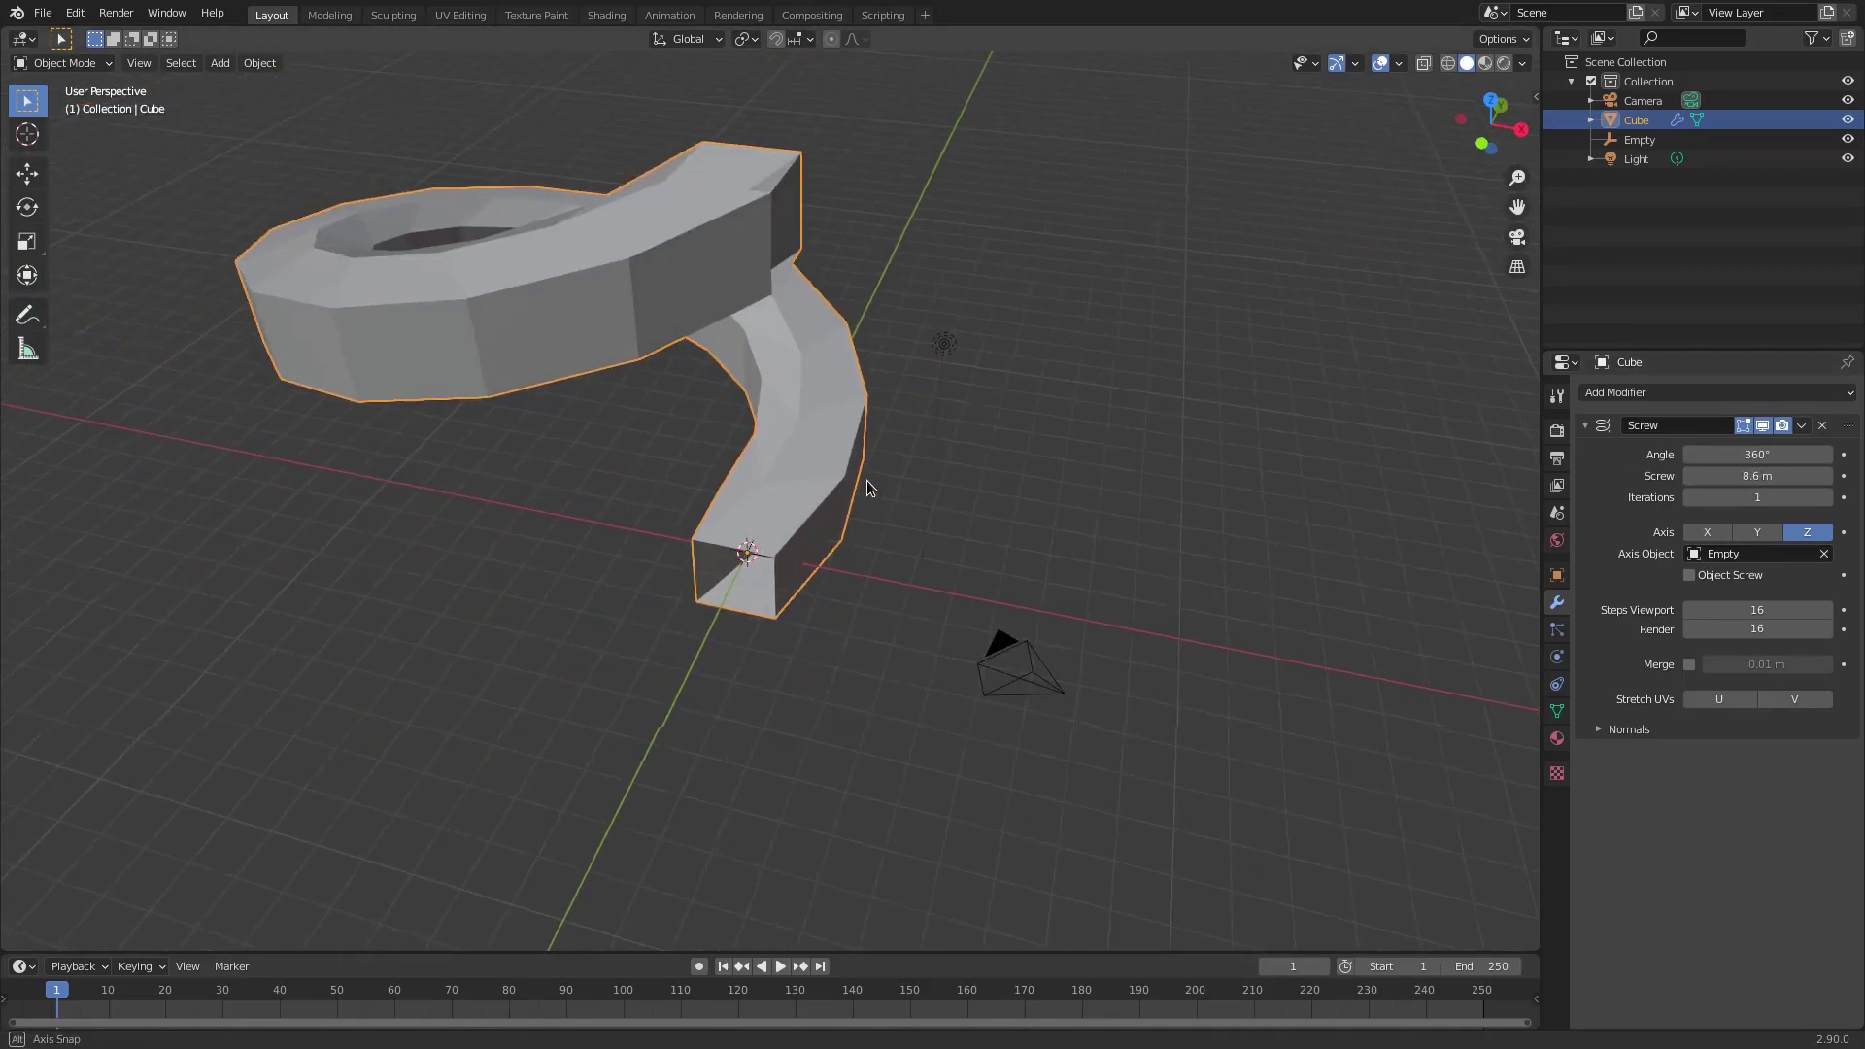
# - Select the empty and move it close to the cube to tighten the spiral
pyautogui.moveTo(866, 480); pyautogui.dragTo(917, 550, button='middle')
pyautogui.click(922, 506)
pyautogui.moveTo(809, 461); pyautogui.dragTo(733, 477, button='middle')
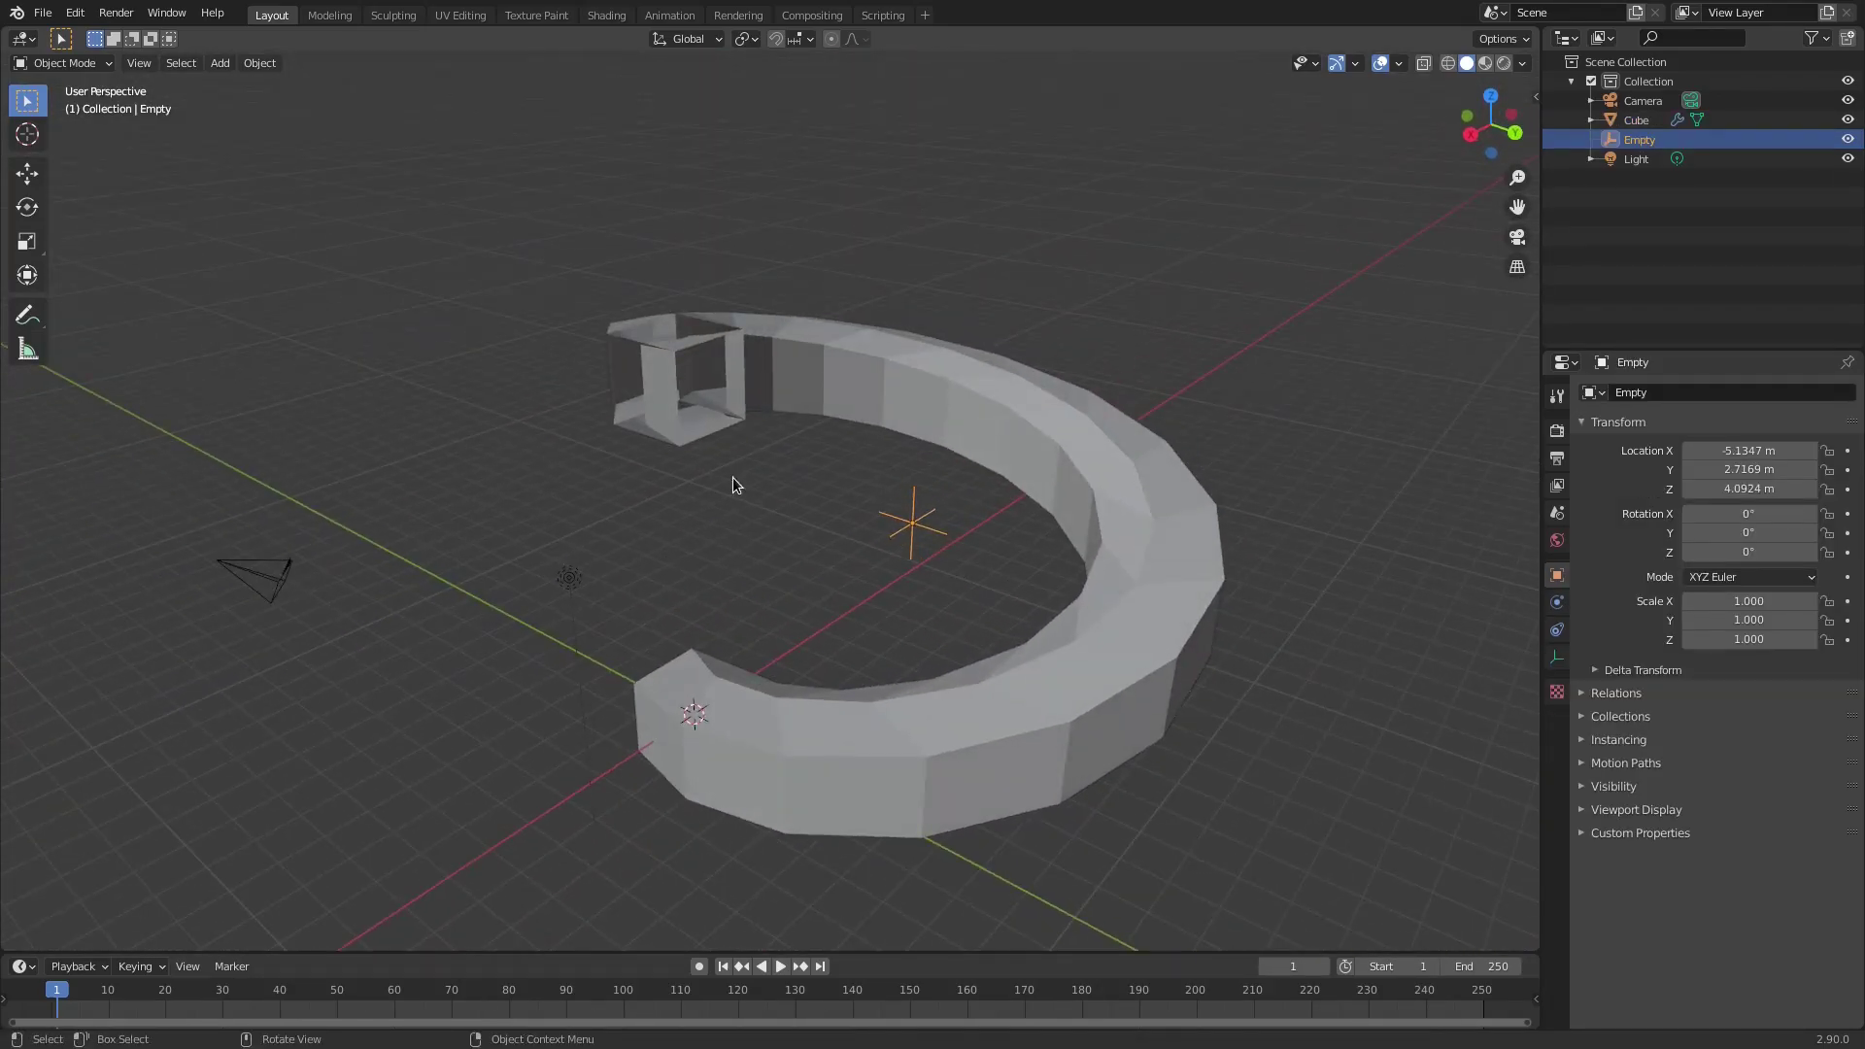
pyautogui.click(1091, 478)
pyautogui.click(912, 524)
pyautogui.press('g')
pyautogui.click(1025, 579)
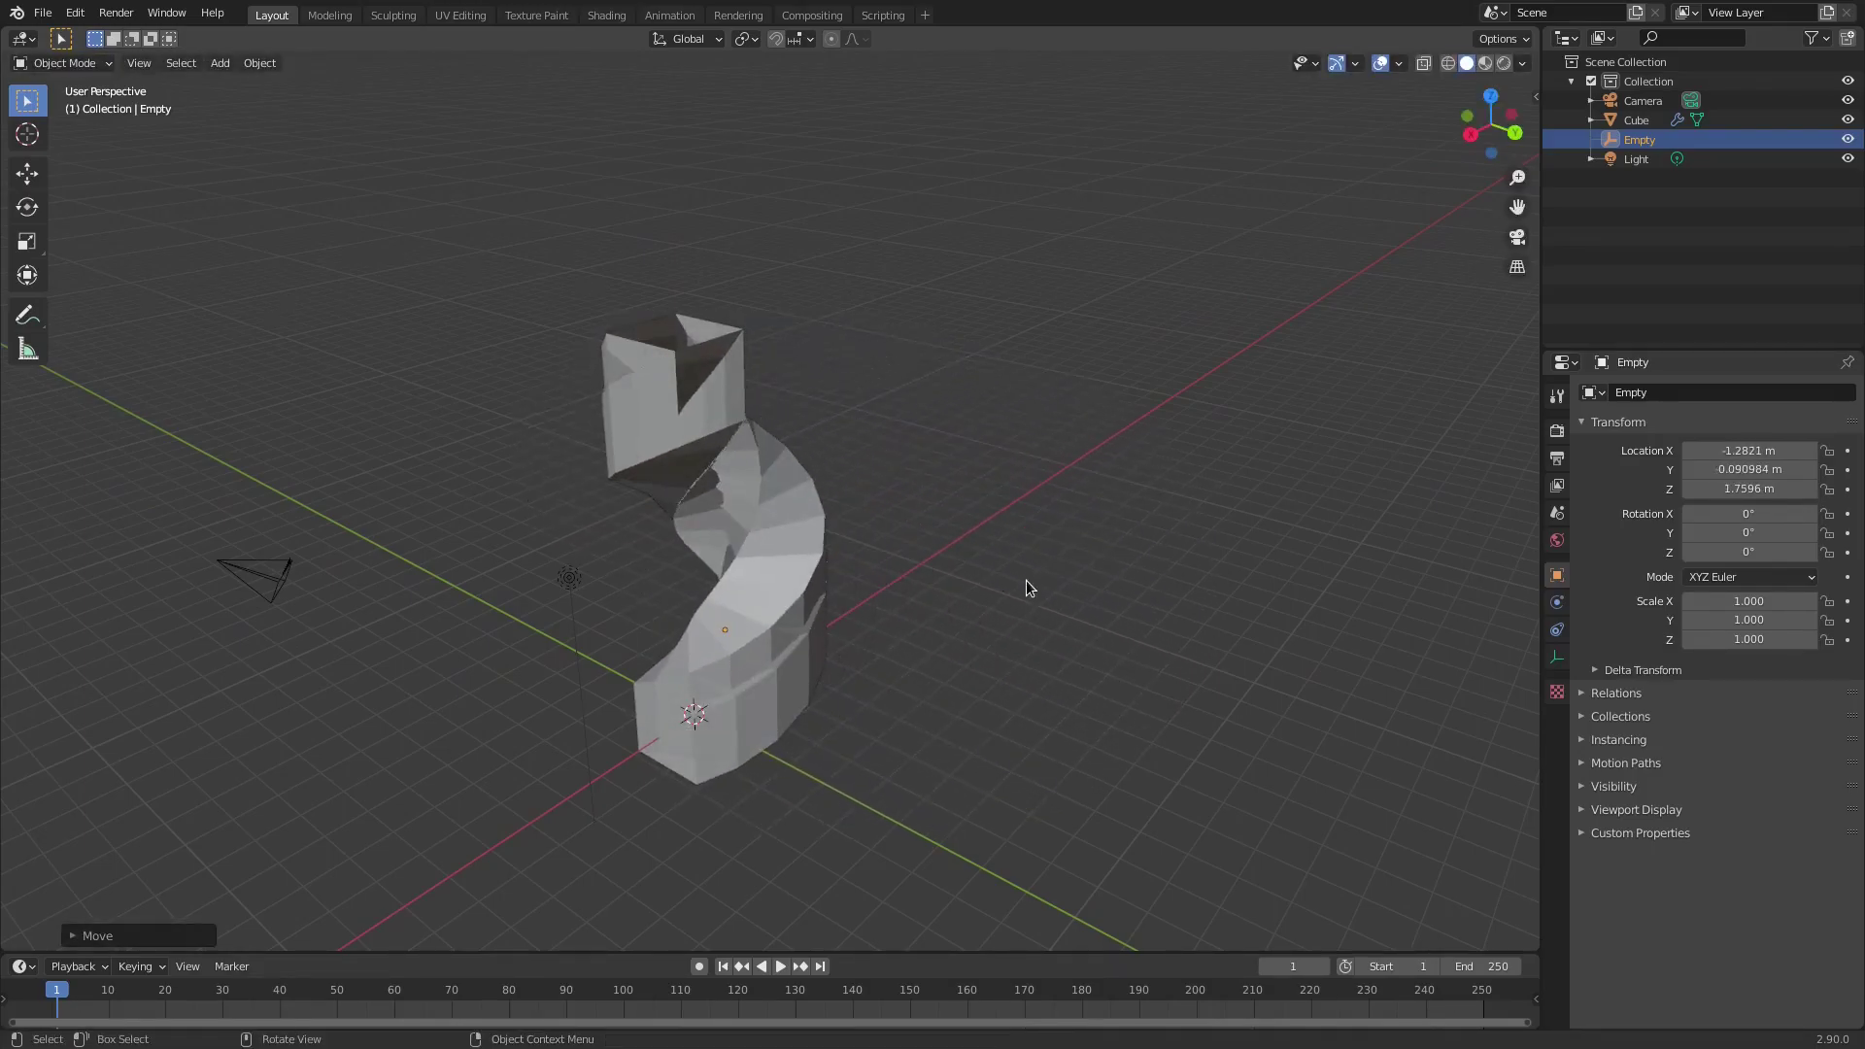
pyautogui.moveTo(841, 618); pyautogui.dragTo(927, 570, button='middle')
pyautogui.press('g')
pyautogui.click(1057, 568)
# - Select the cube and set its Screw modifier's screw offset to 10 m
pyautogui.click(802, 562)
pyautogui.scroll(2, 803, 561)
pyautogui.moveTo(1737, 476)
pyautogui.mouseDown()
pyautogui.moveTo(1816, 476)
pyautogui.moveTo(1770, 476)
pyautogui.mouseUp()
pyautogui.click(1737, 476)
pyautogui.write('1')
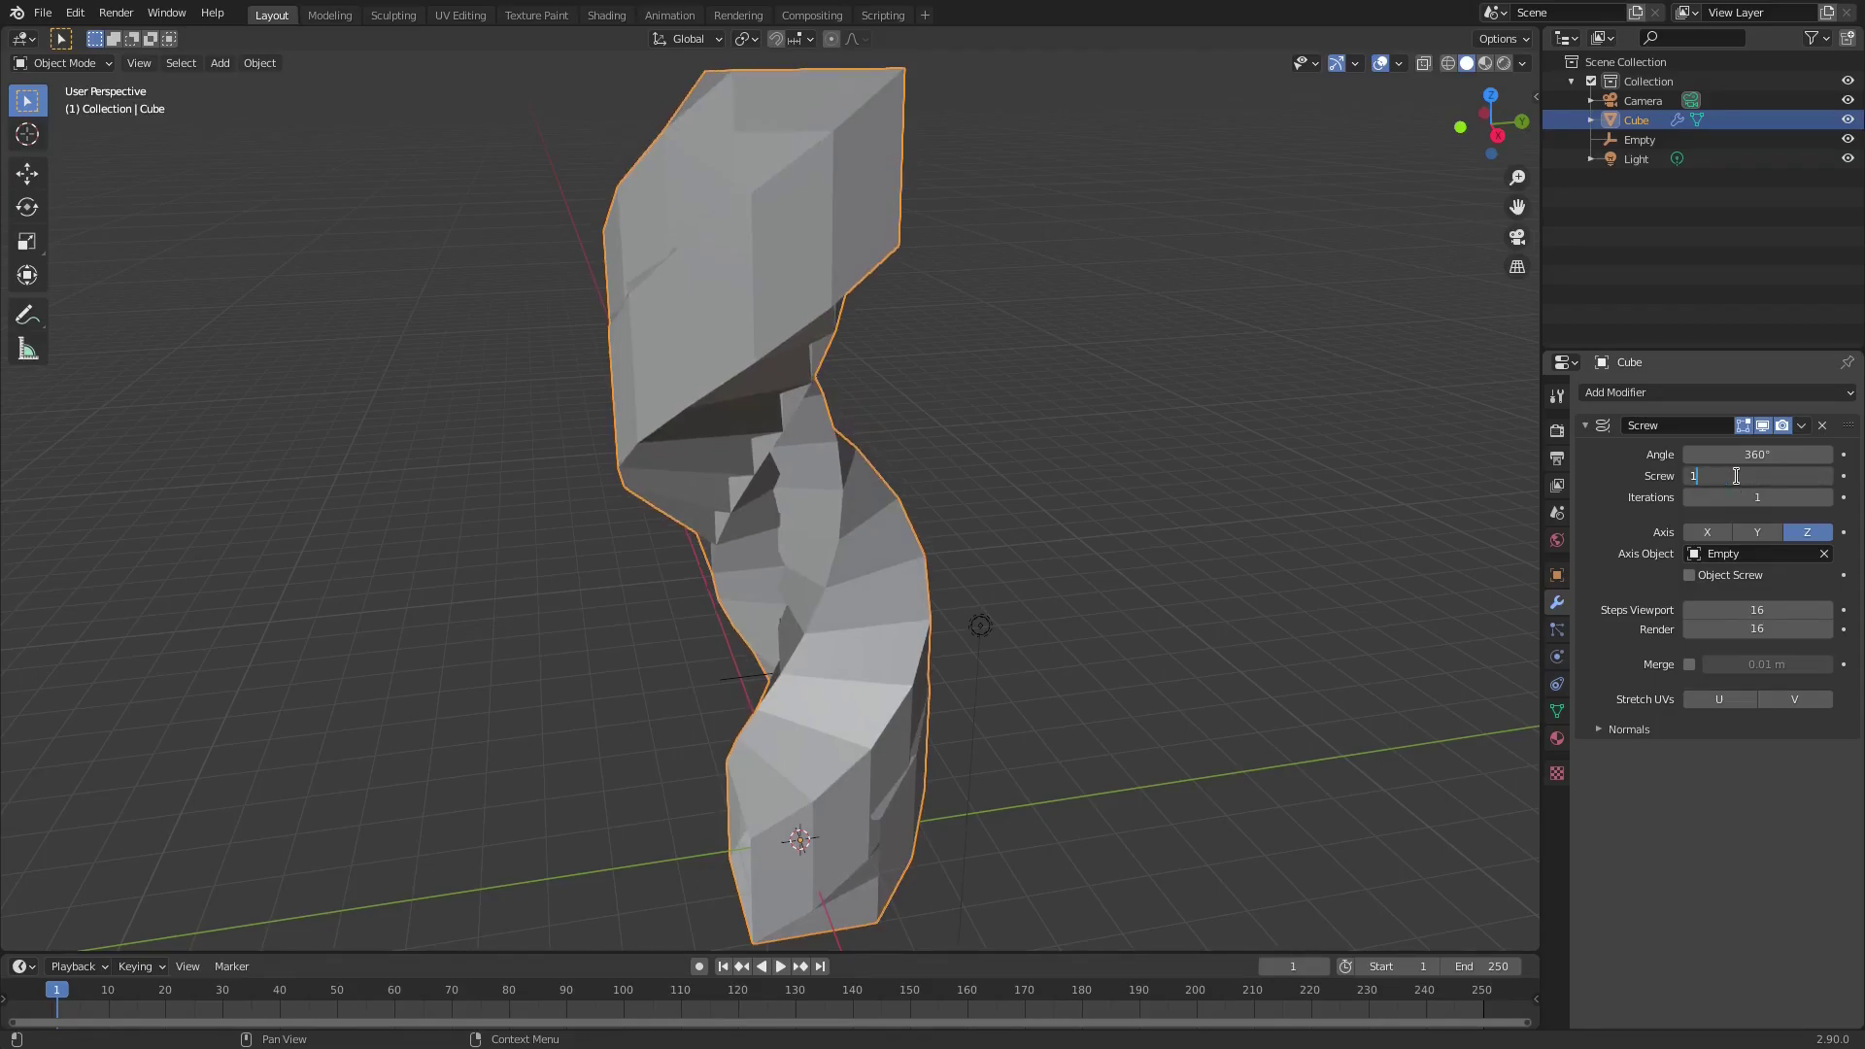
pyautogui.write('0')
pyautogui.press('Return')
# - Experiment with the Screw modifier's angle of revolution, then set it to 0°
pyautogui.moveTo(1087, 544); pyautogui.dragTo(1036, 570, button='middle')
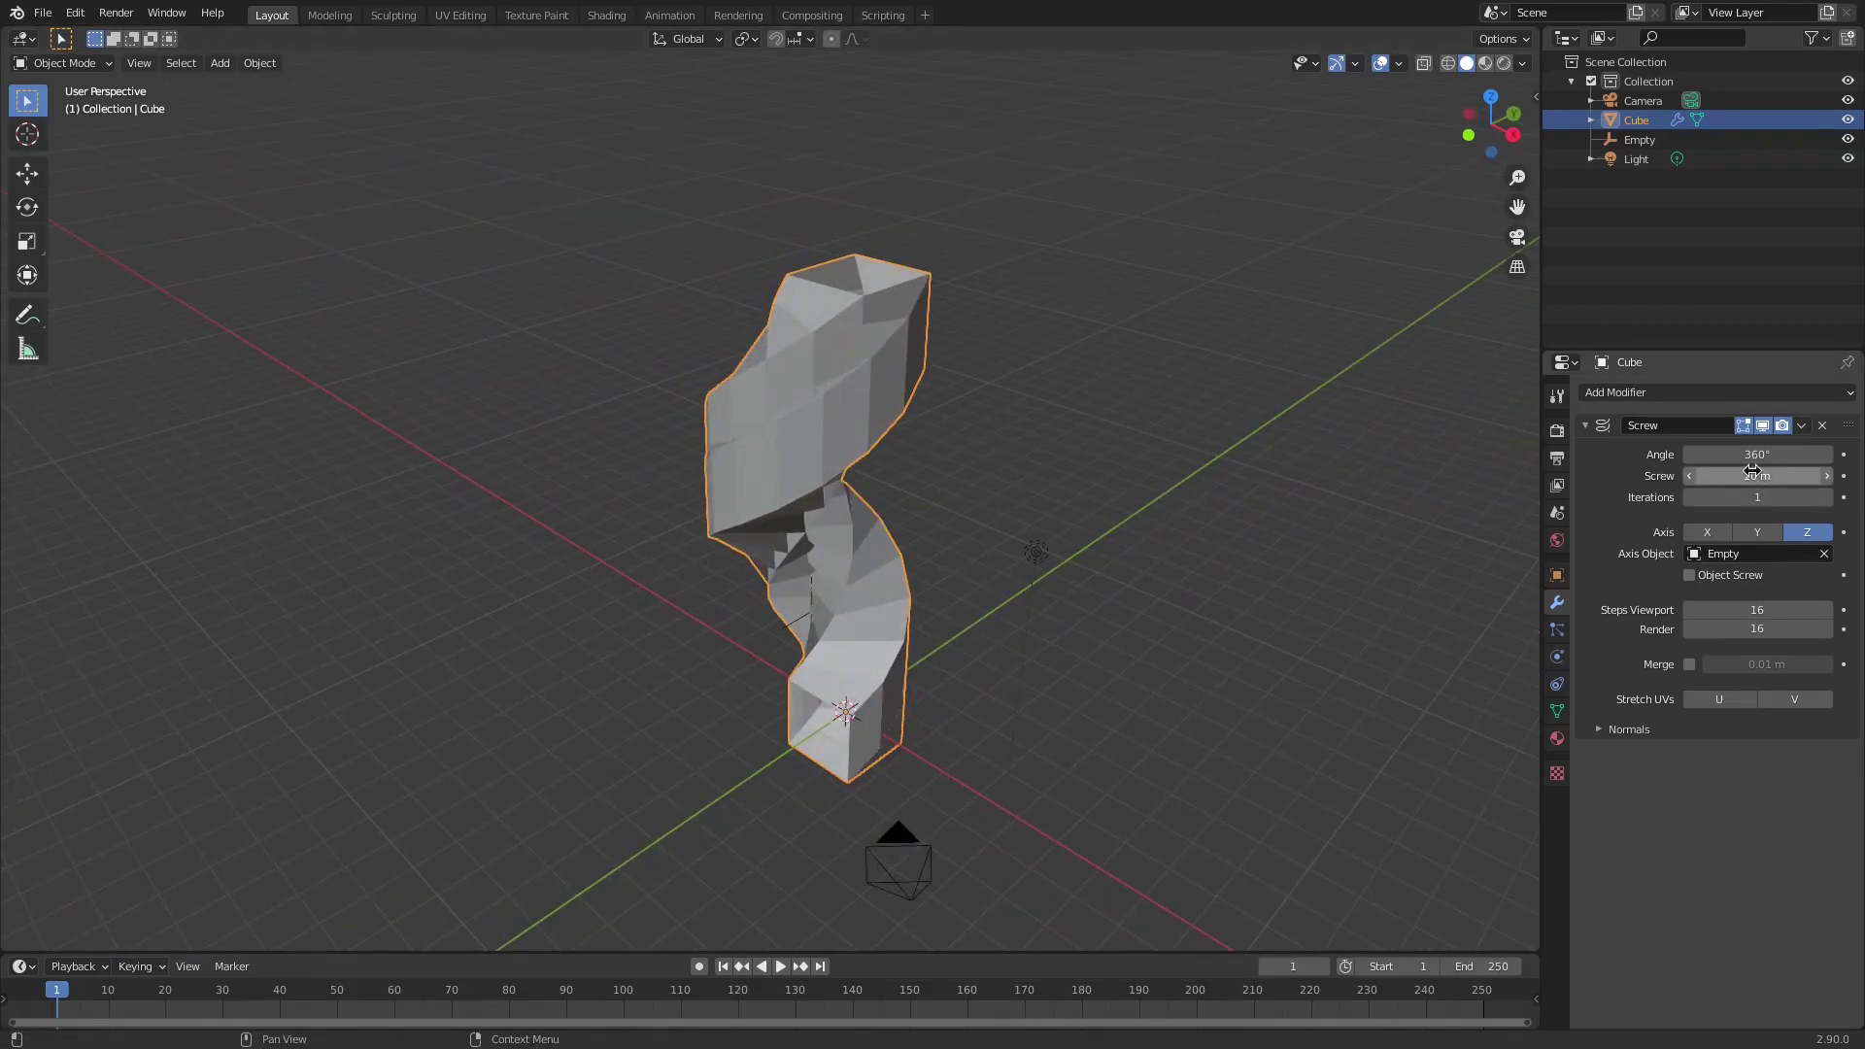
pyautogui.moveTo(1751, 453); pyautogui.dragTo(1820, 449)
pyautogui.moveTo(1360, 602); pyautogui.dragTo(1101, 677, button='middle')
pyautogui.moveTo(1785, 453); pyautogui.dragTo(1769, 453)
pyautogui.write('0')
pyautogui.press('Return')
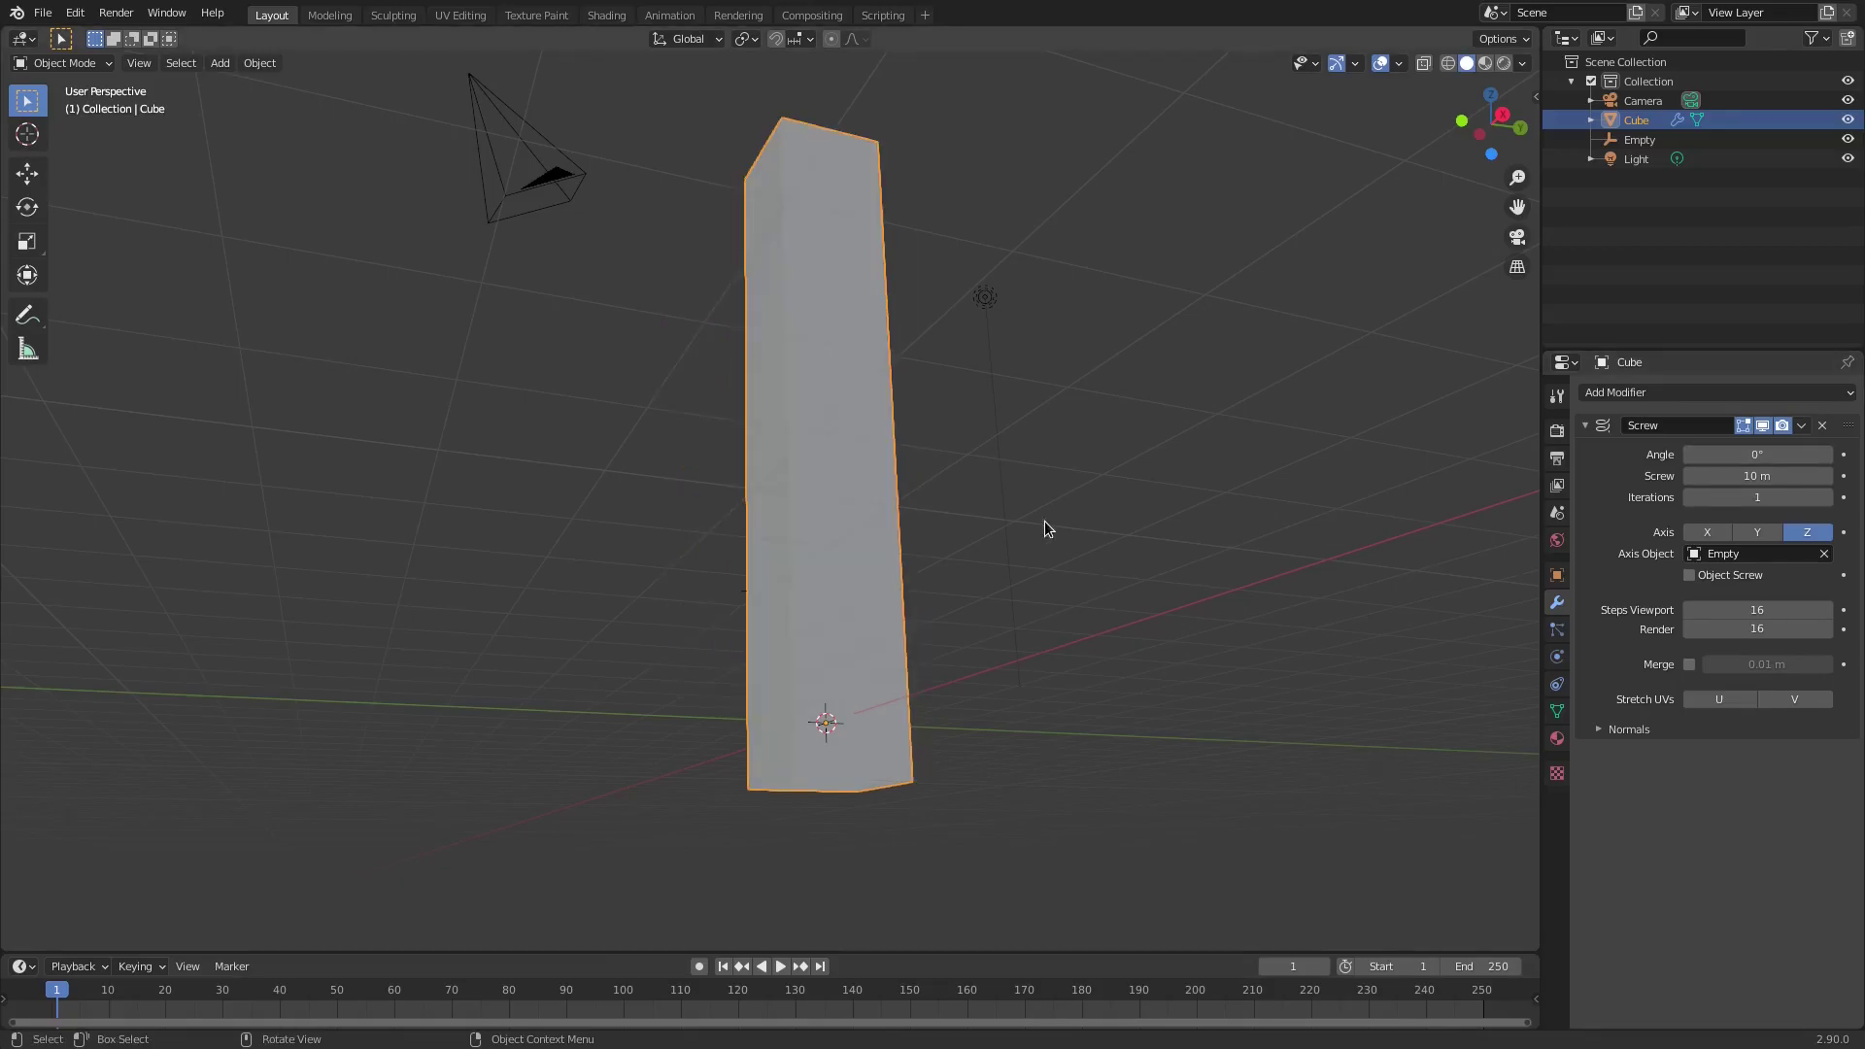
# - Enlarge the timeline, set the start and current frame to 0, and keyframe the Screw modifier's angle at 0°
pyautogui.moveTo(1045, 520); pyautogui.dragTo(1034, 593, button='middle')
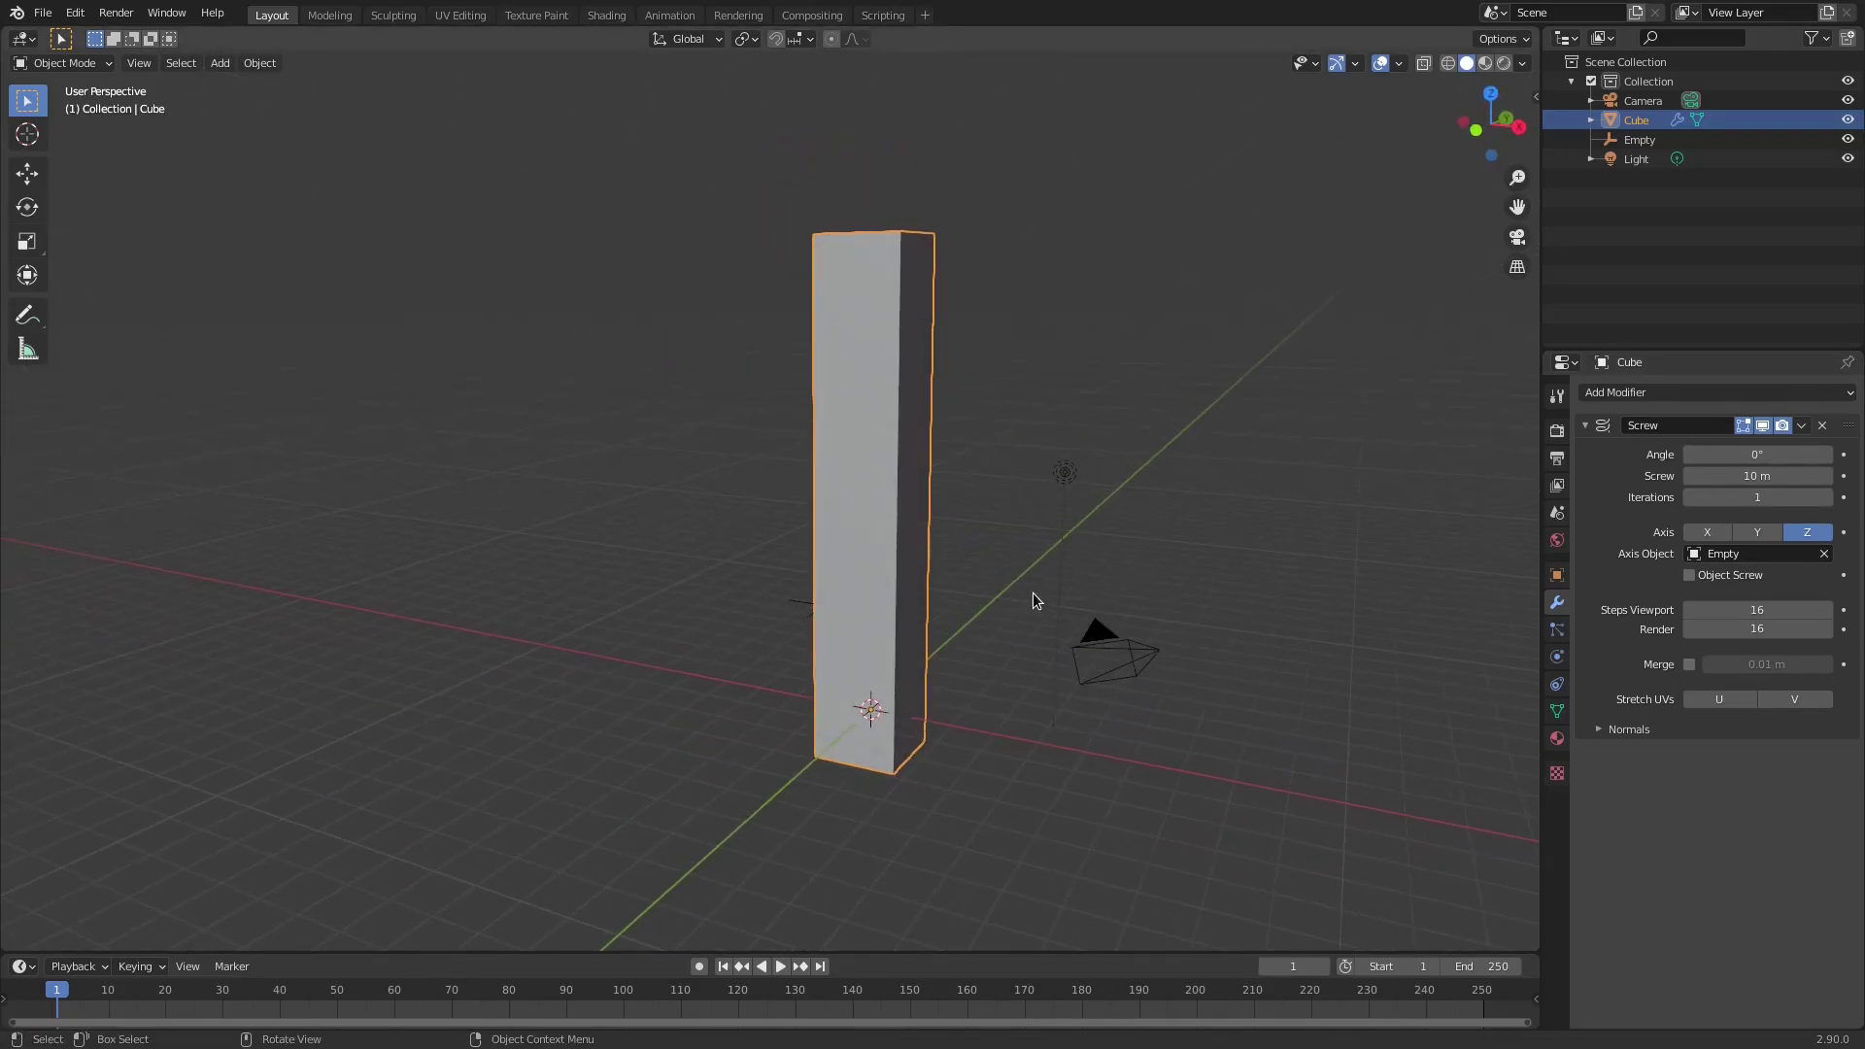
pyautogui.moveTo(588, 952); pyautogui.dragTo(563, 909)
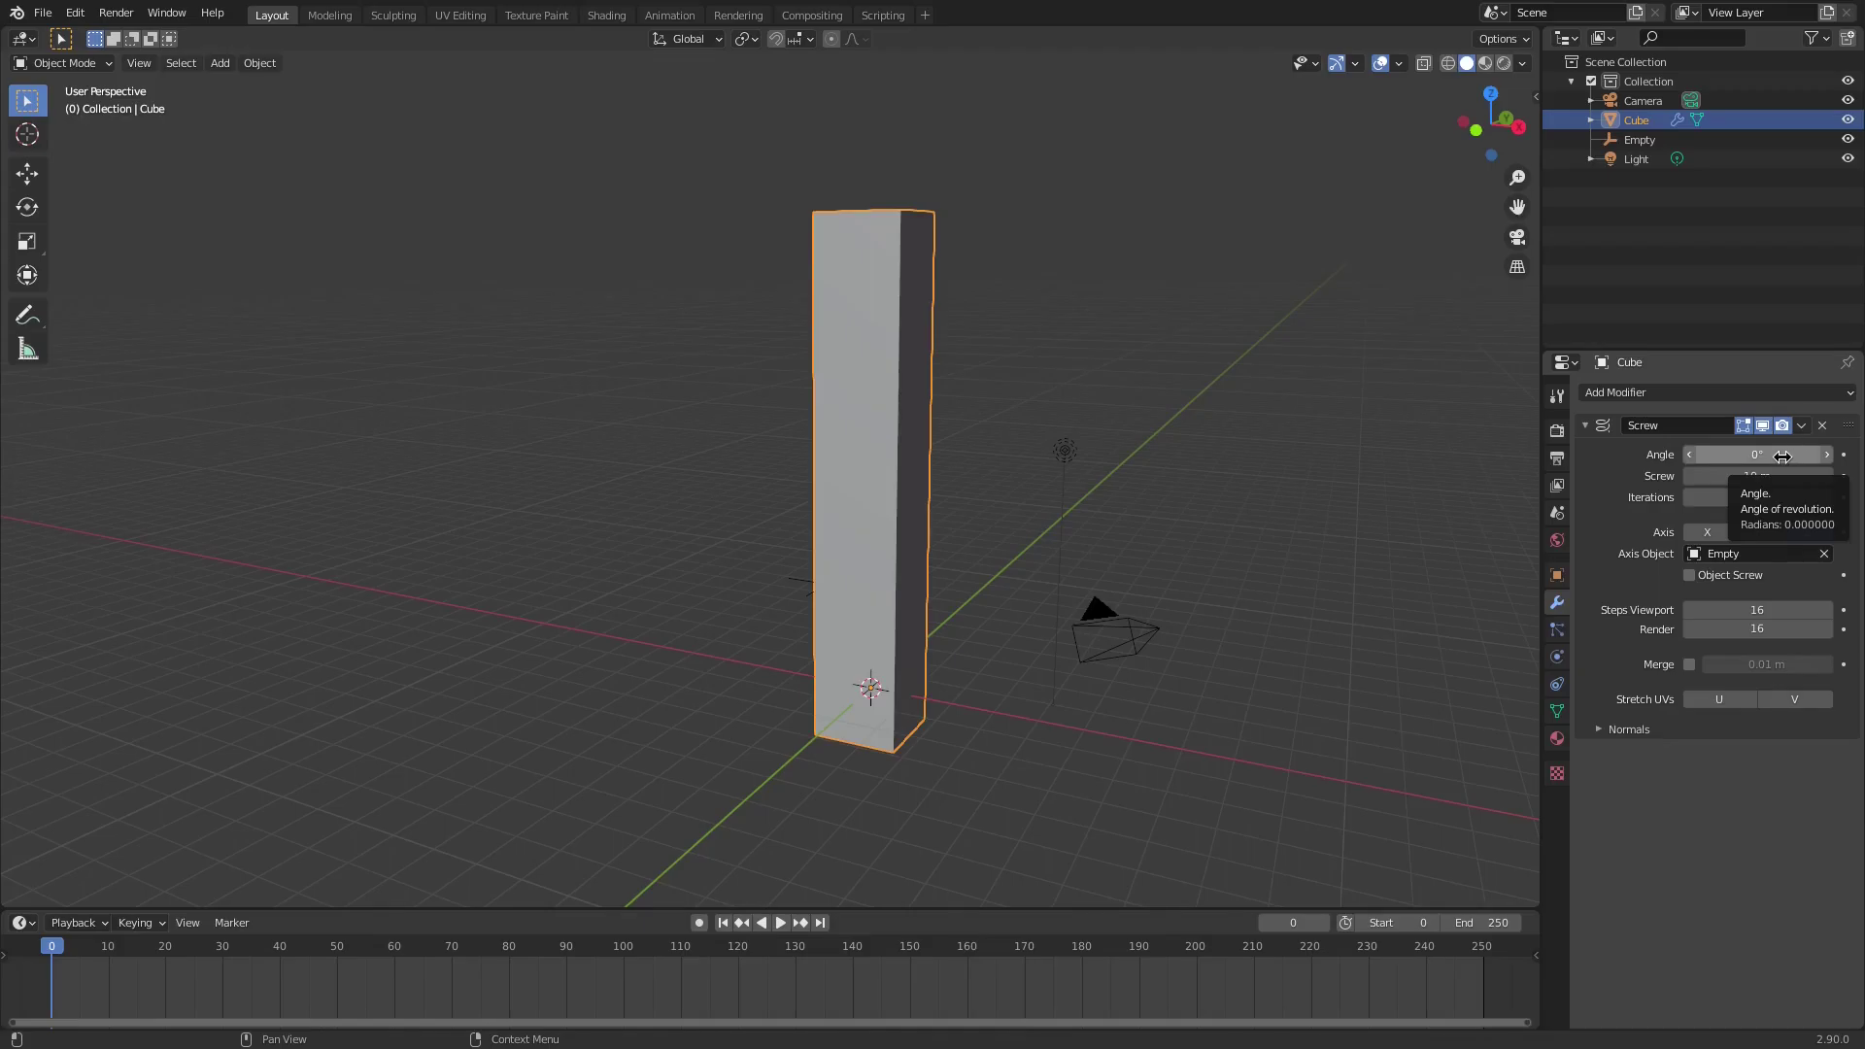
pyautogui.press('i')
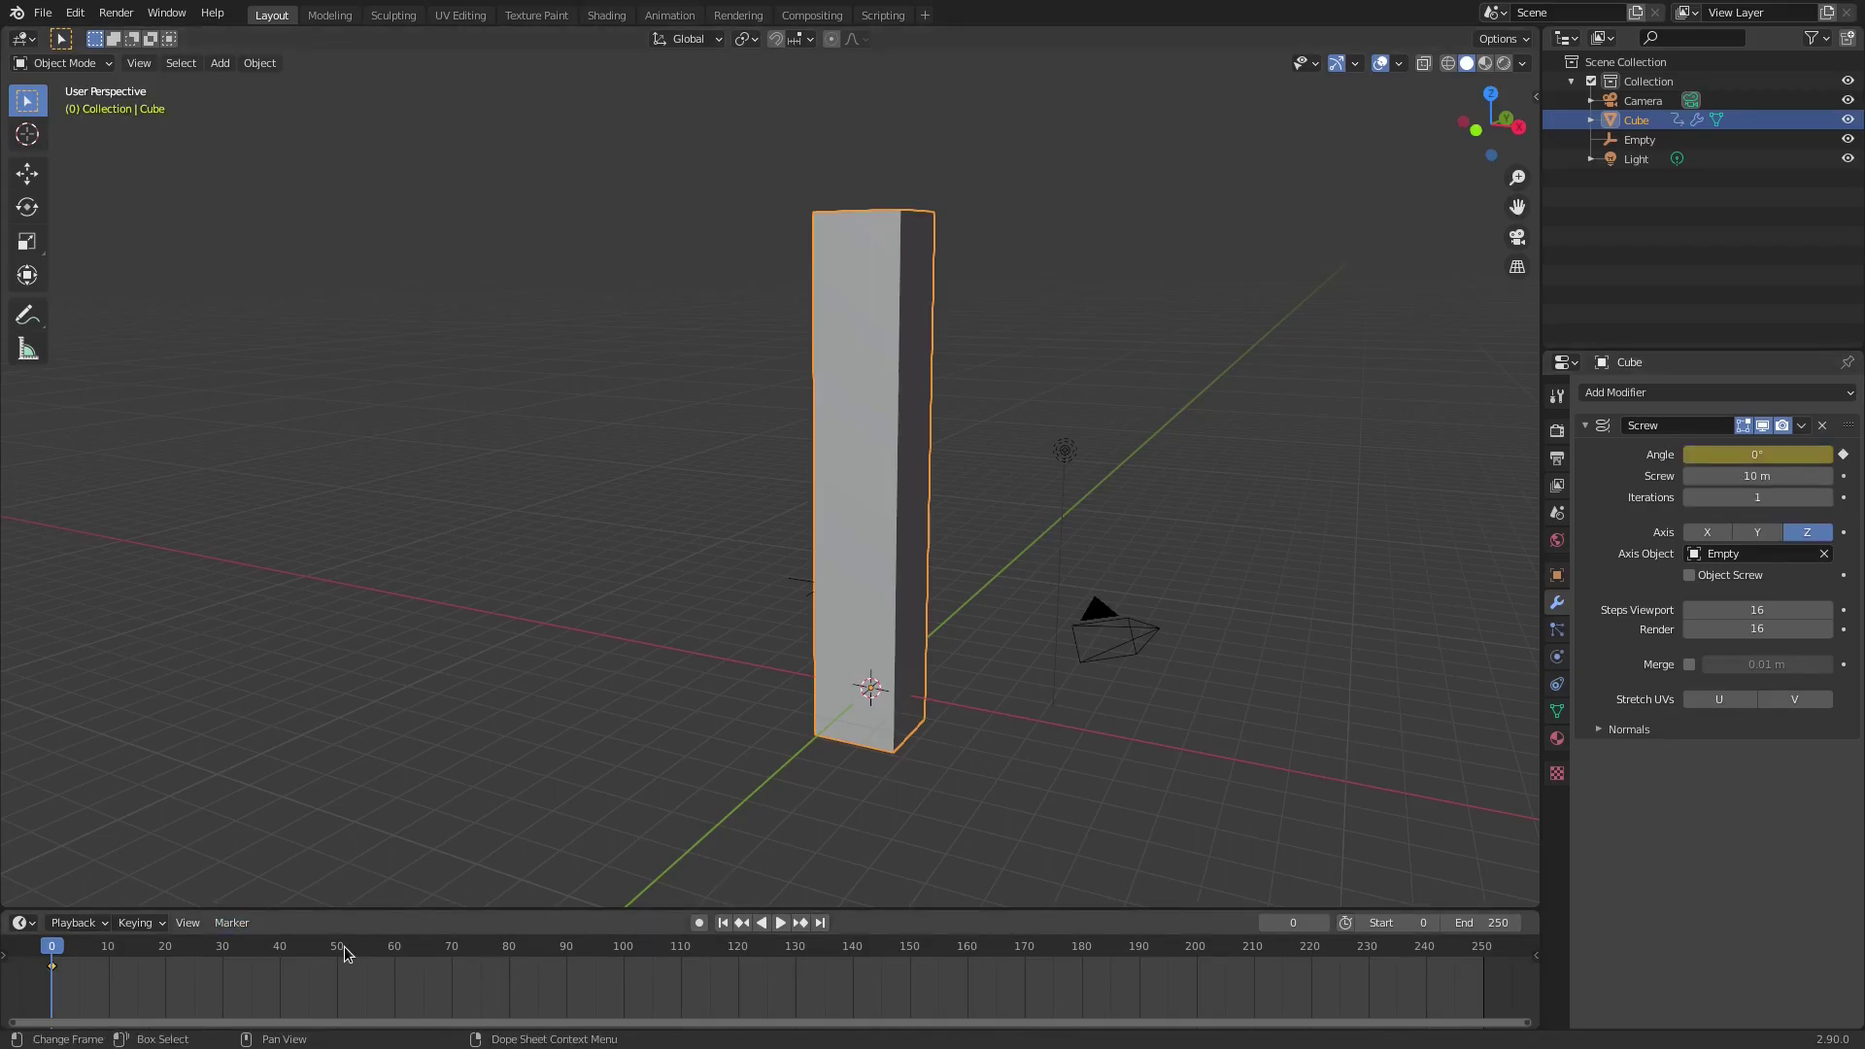
# - At frame 150, set the Screw modifier's angle to 750° and insert a keyframe for it
pyautogui.click(911, 952)
pyautogui.moveTo(1757, 454)
pyautogui.mouseDown()
pyautogui.moveTo(1853, 453)
pyautogui.moveTo(1720, 451)
pyautogui.mouseUp()
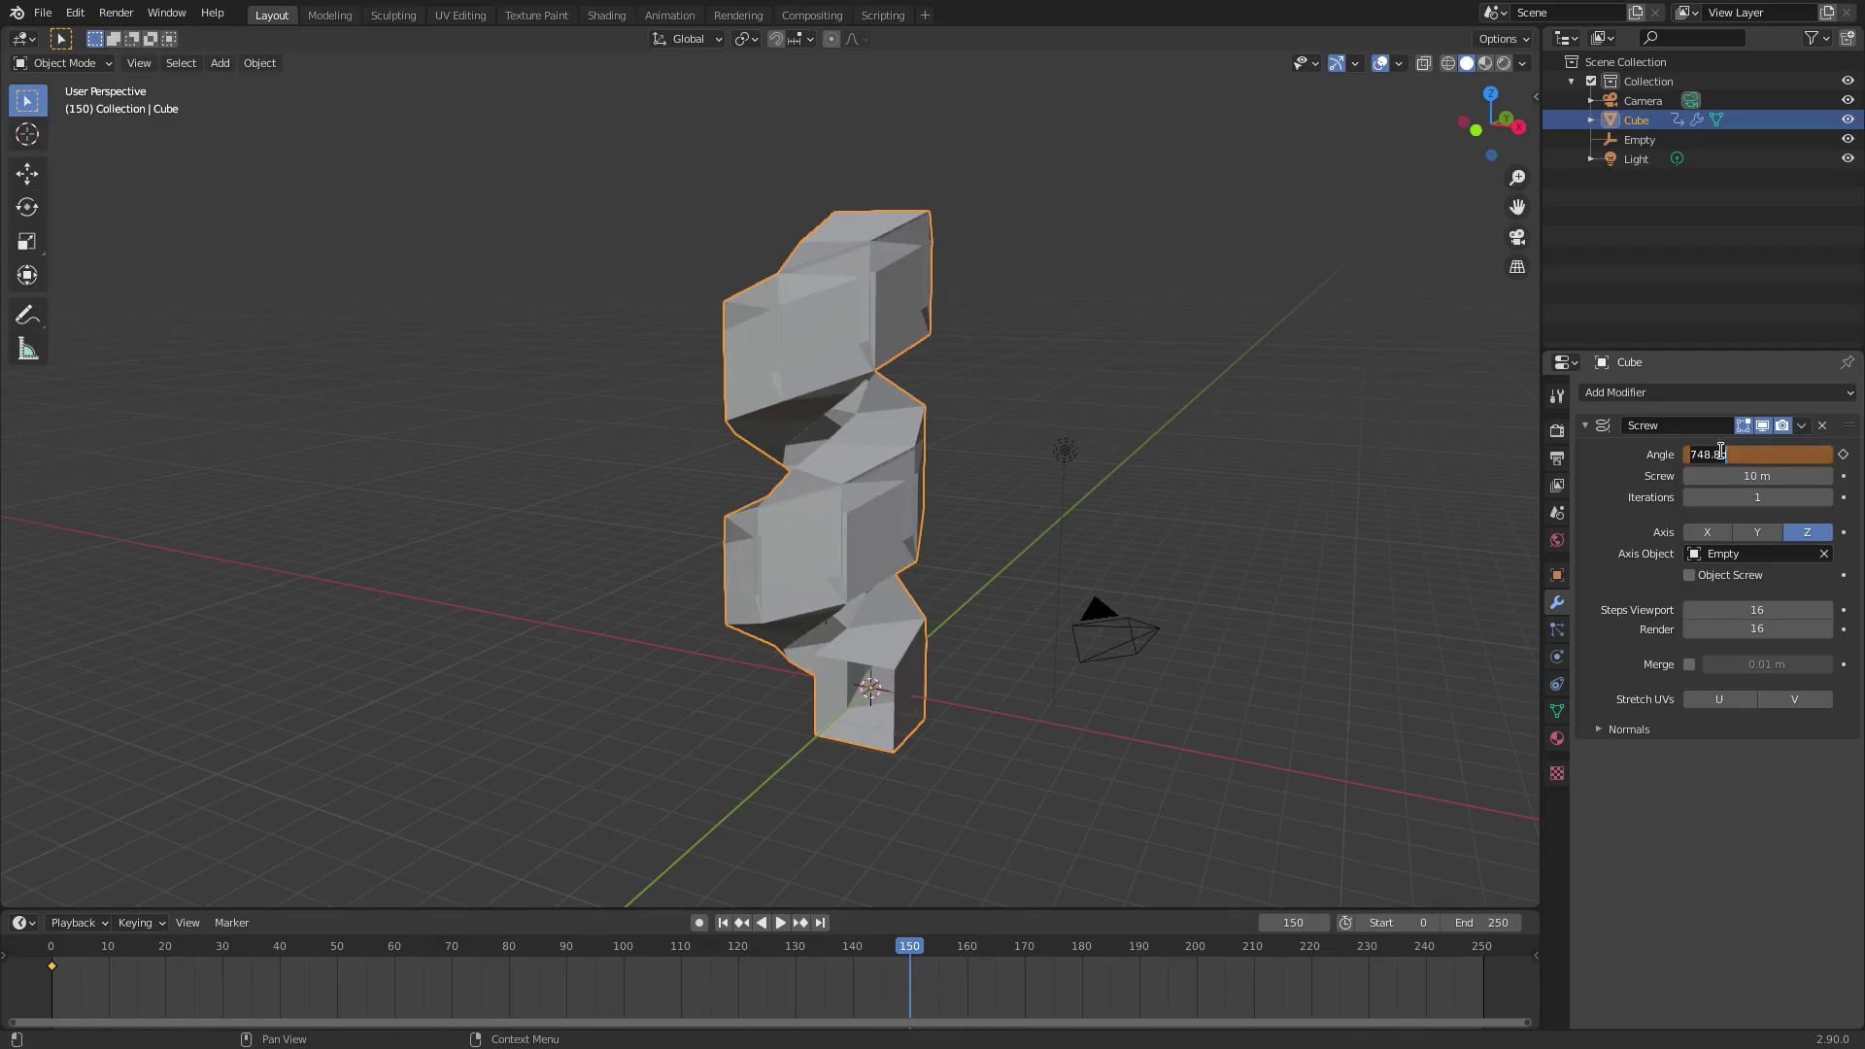
pyautogui.write('50')
pyautogui.press('Return')
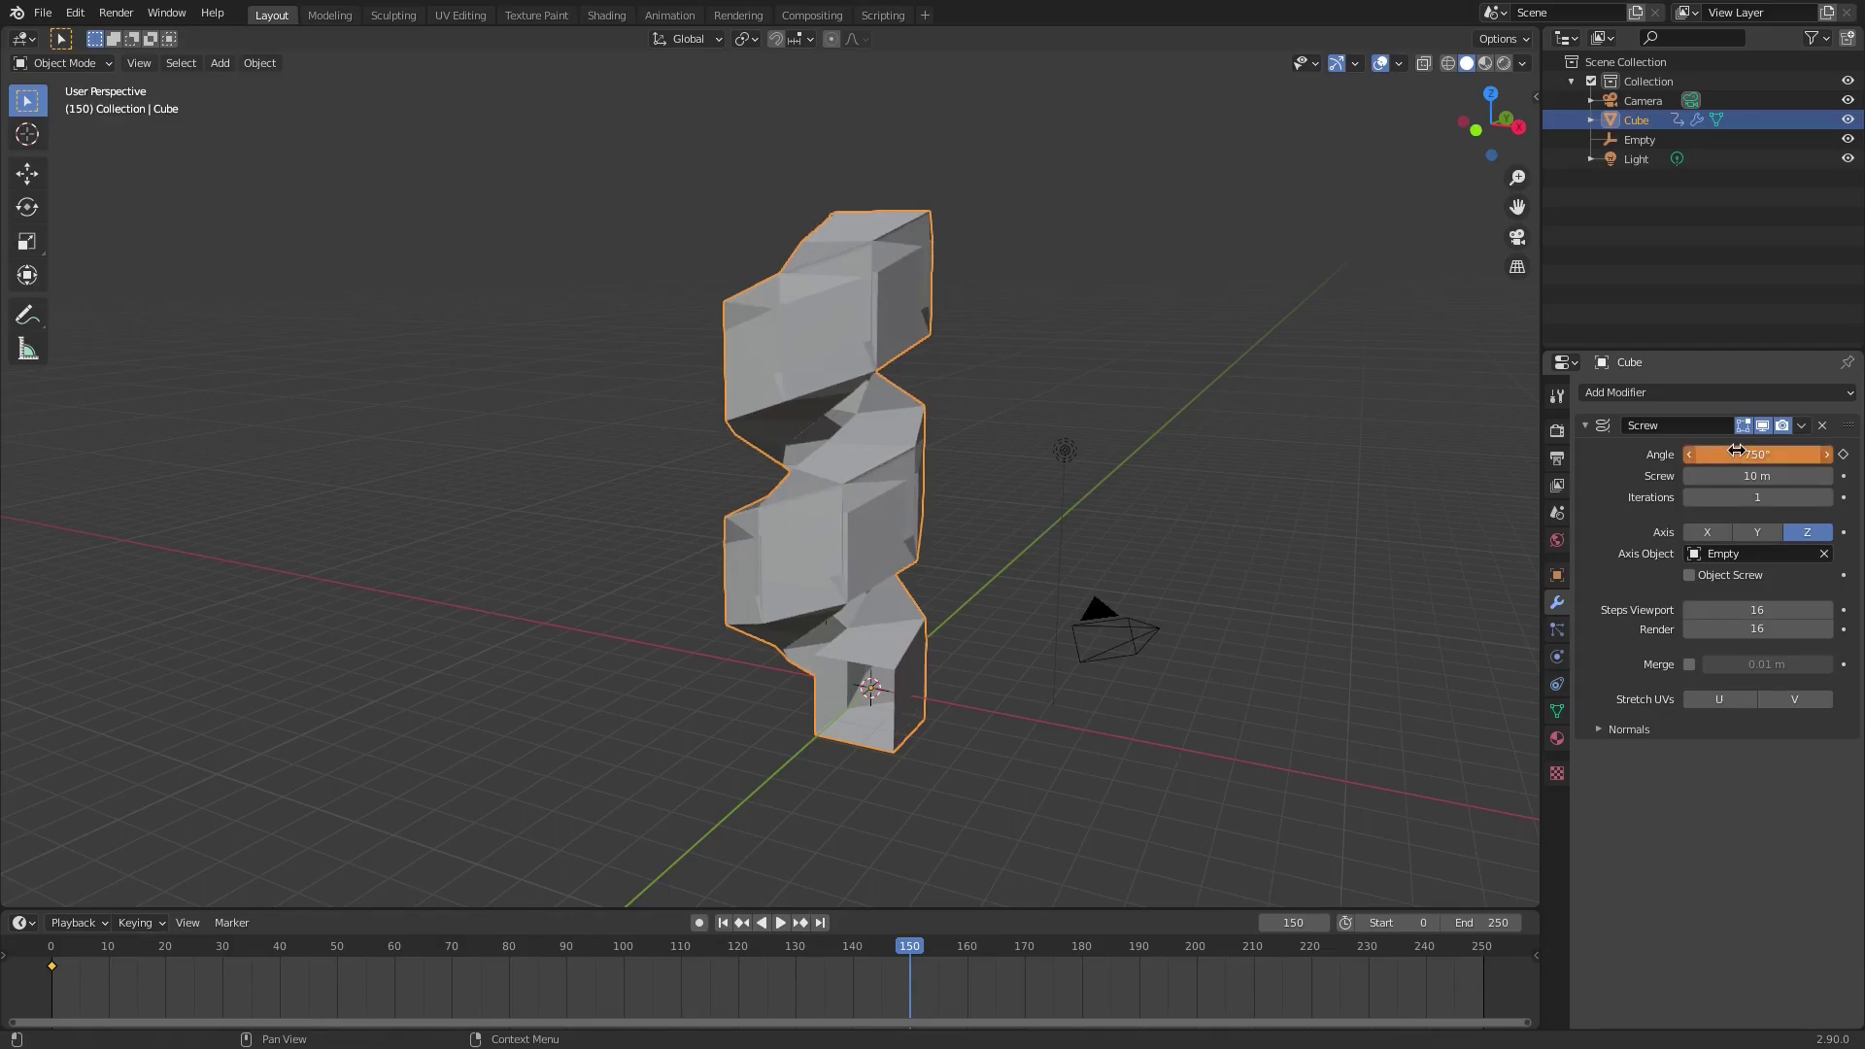
pyautogui.press('i')
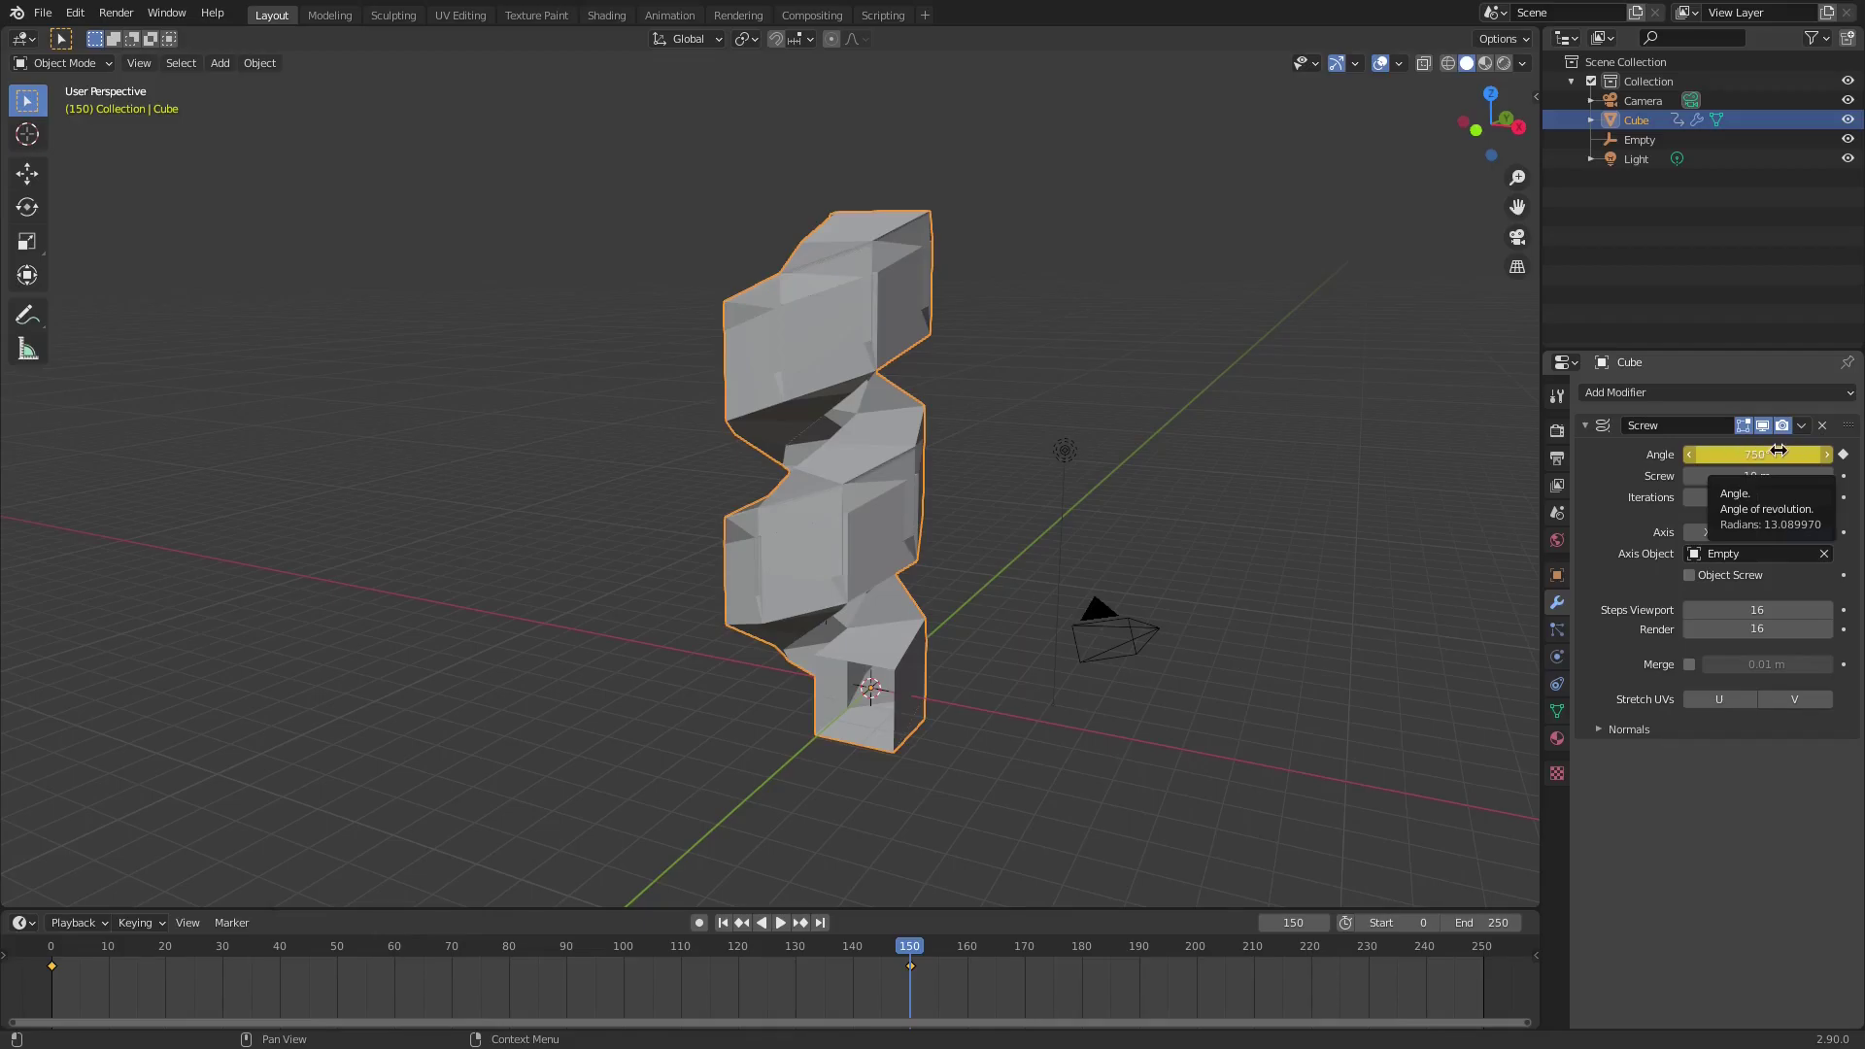
# - Play the twist animation from the first frame, view the column from another side, and stop playback
pyautogui.click(723, 922)
pyautogui.click(780, 923)
pyautogui.moveTo(1039, 622)
pyautogui.mouseDown(button='middle')
pyautogui.moveTo(1104, 622)
pyautogui.moveTo(1070, 620)
pyautogui.mouseUp(button='middle')
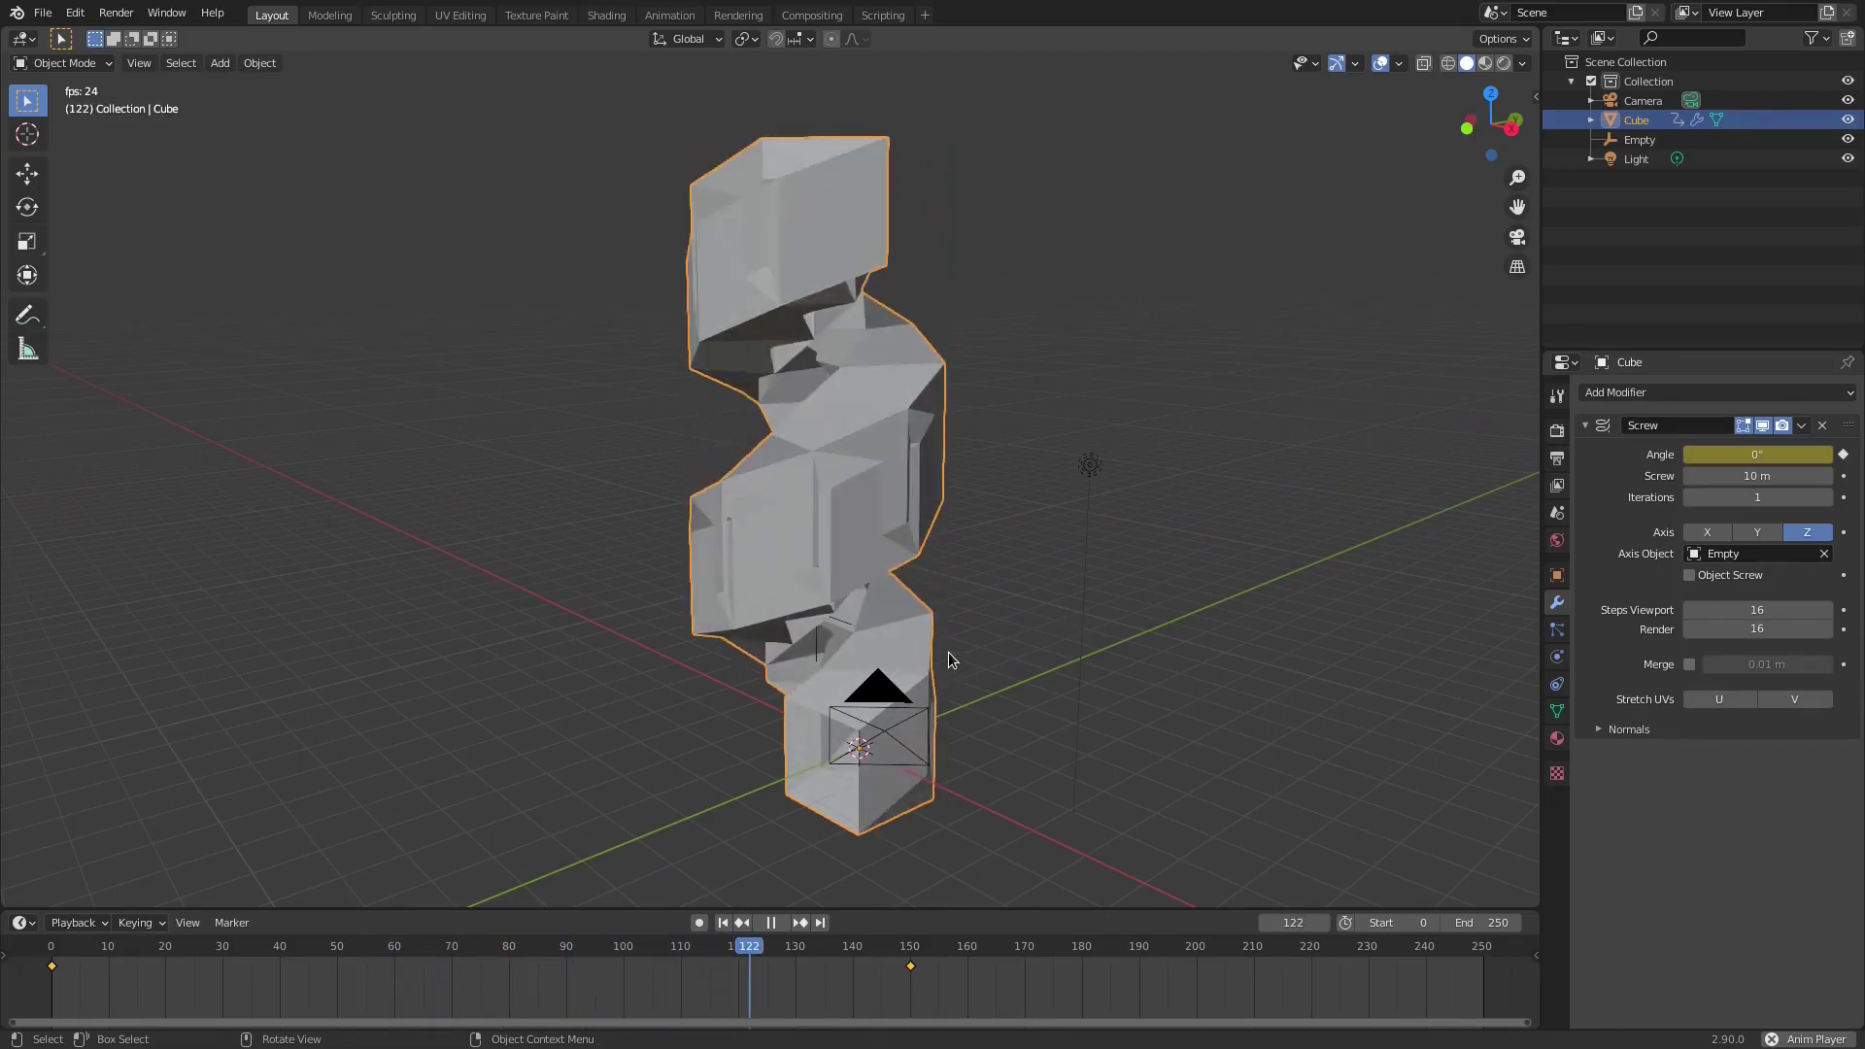
pyautogui.click(782, 924)
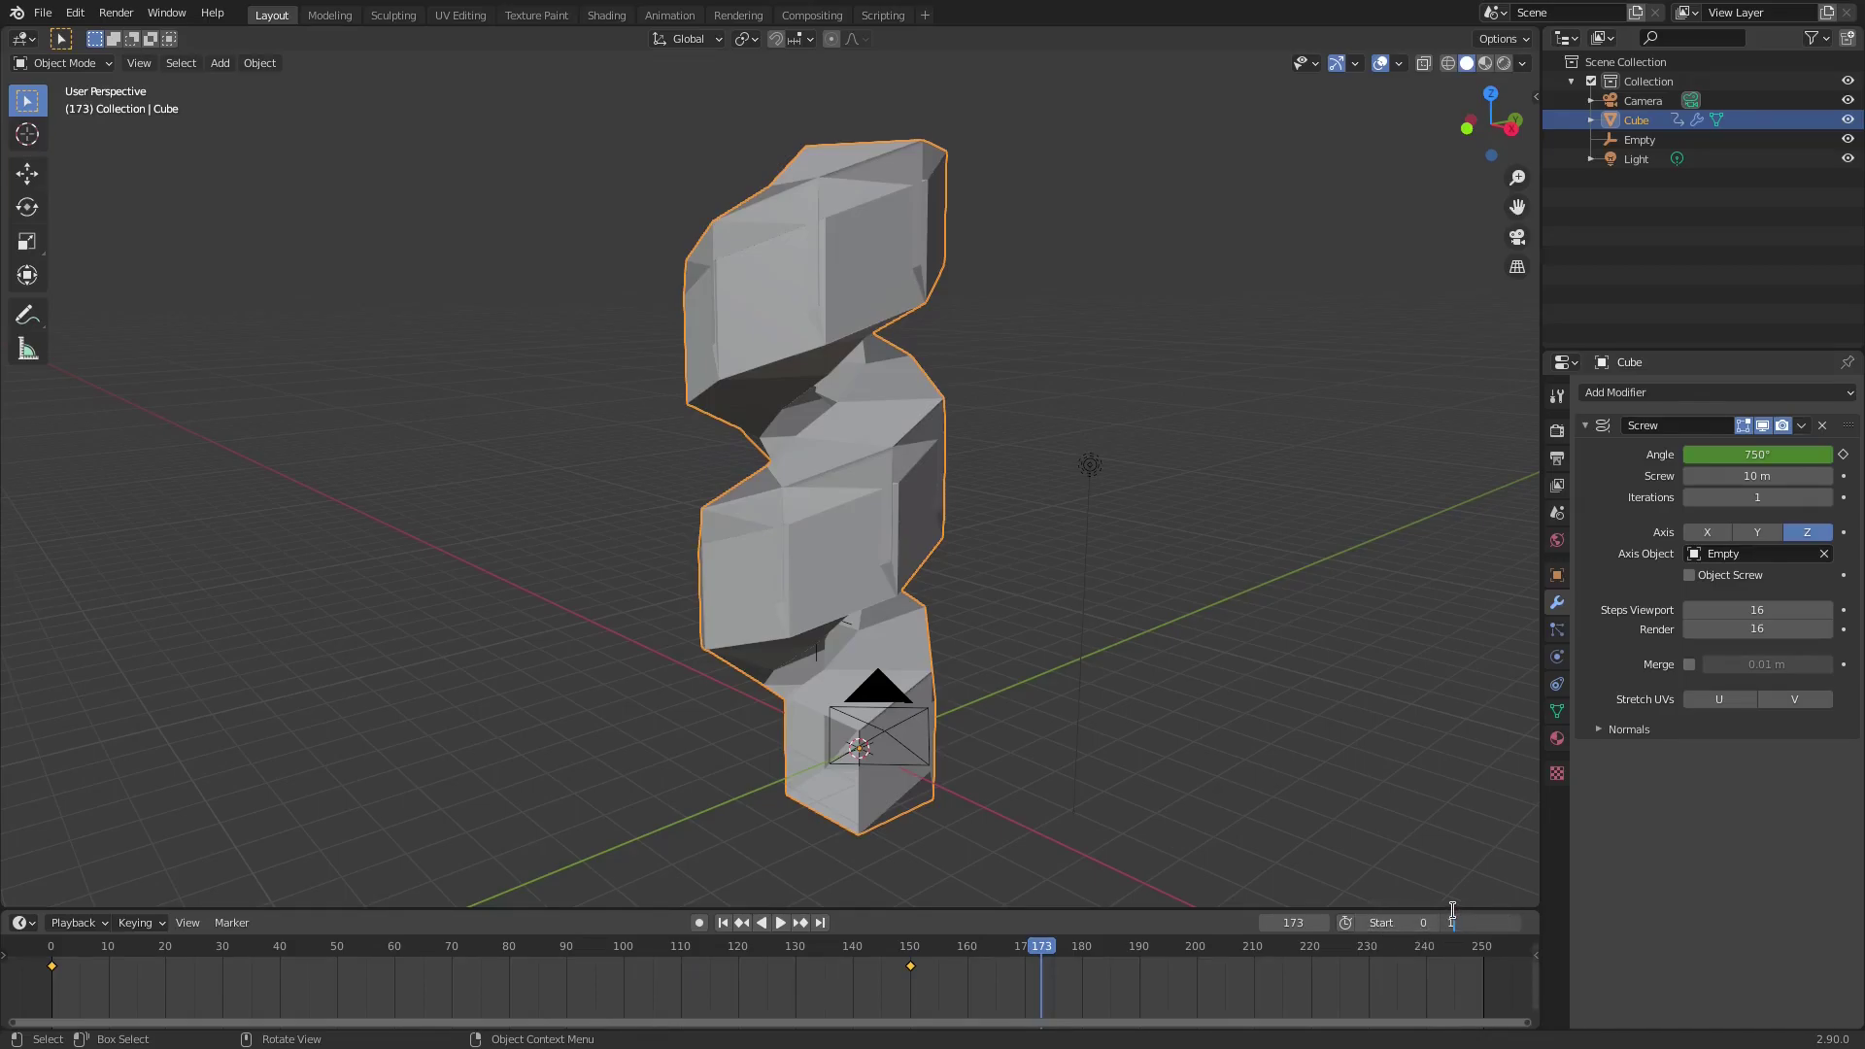
# - Set the animation's end frame to 170 and replay it from the start, pausing partway through the twist
pyautogui.press('Return')
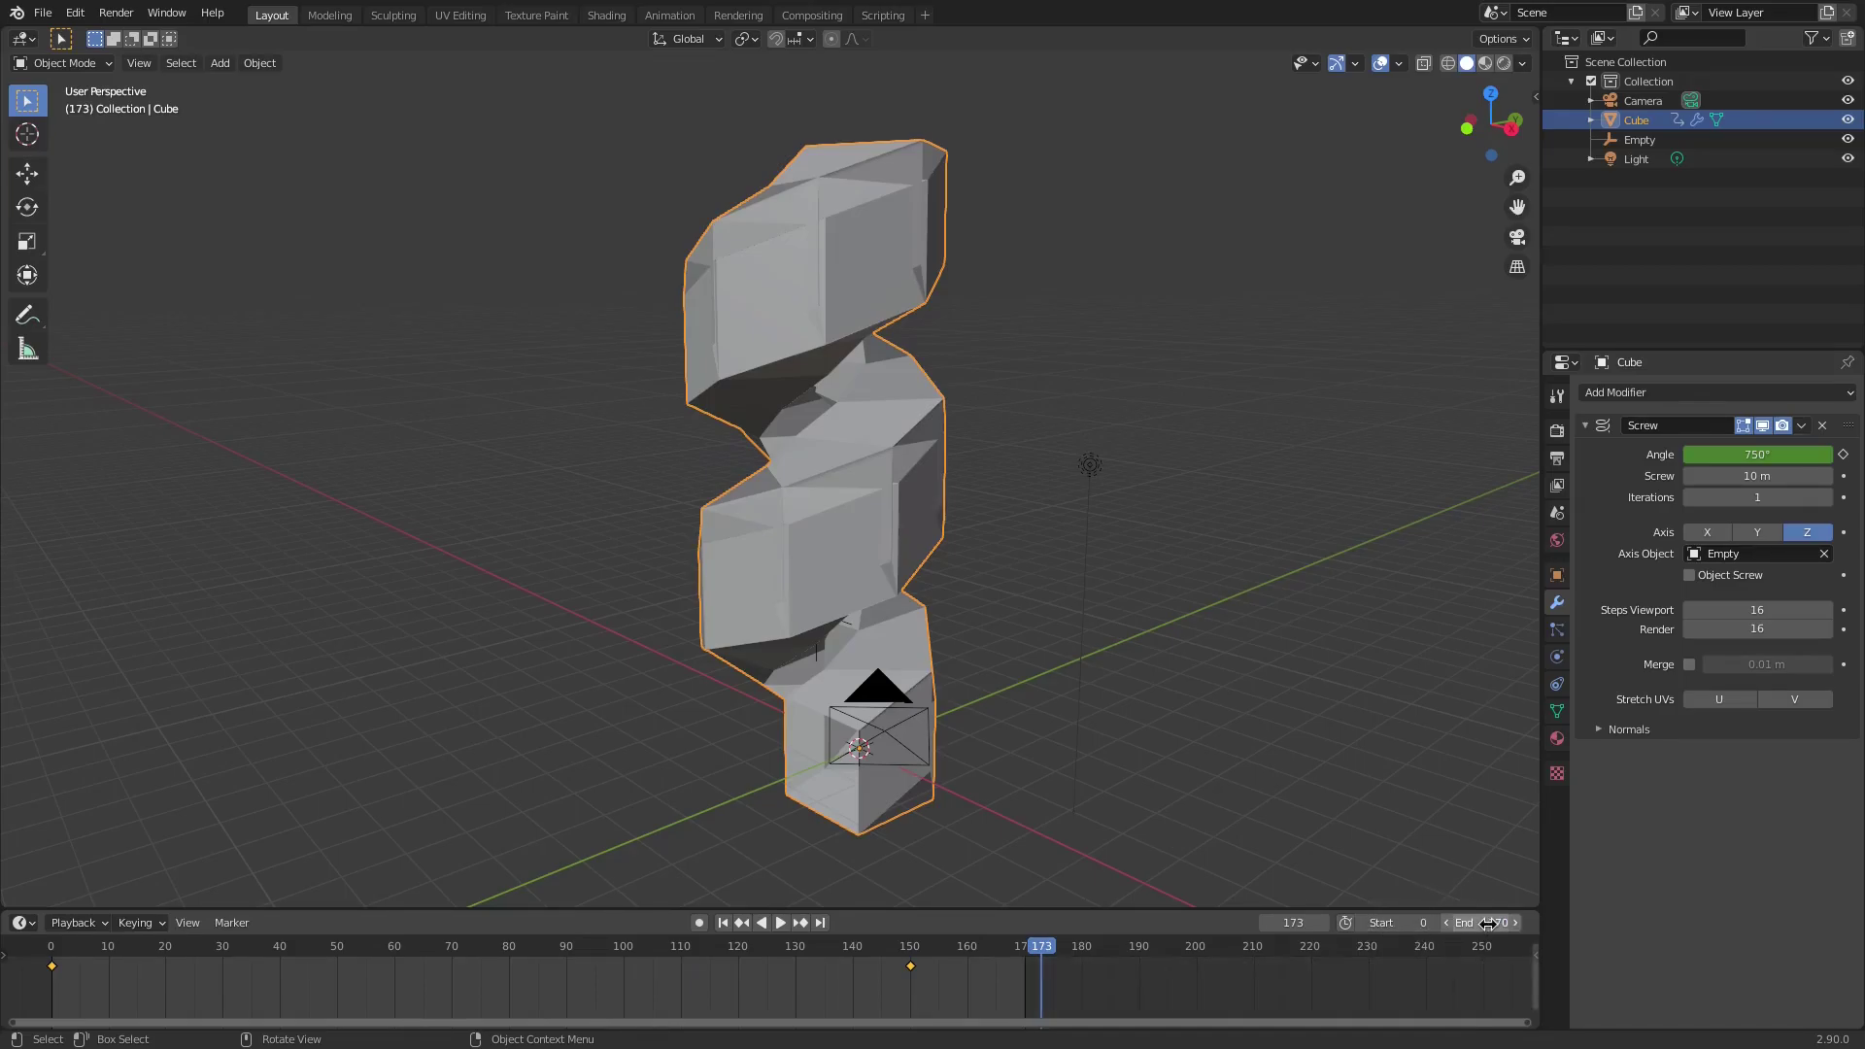
pyautogui.click(725, 924)
pyautogui.click(778, 923)
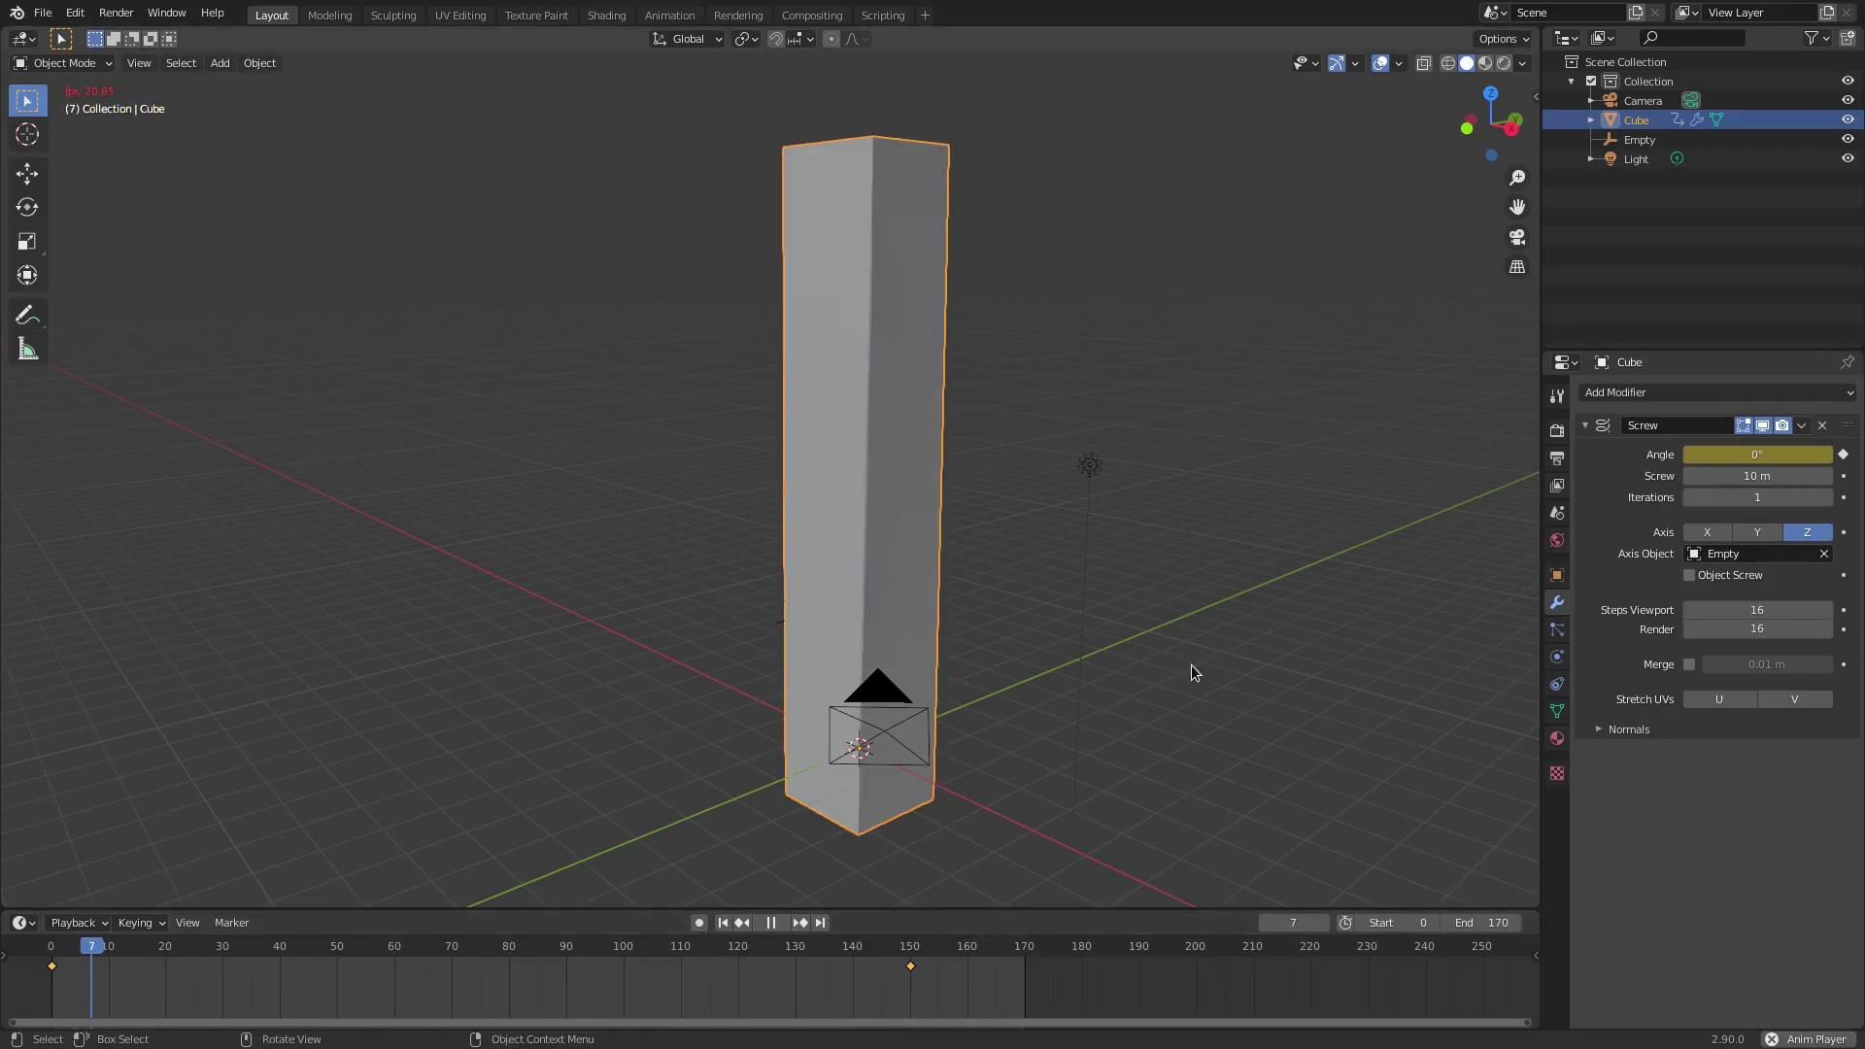
pyautogui.click(771, 928)
# - Set the Screw modifier's viewport and render steps both to 150 to smooth the coarse spiral
pyautogui.moveTo(904, 515); pyautogui.dragTo(1202, 372, button='middle')
pyautogui.scroll(4, 934, 502)
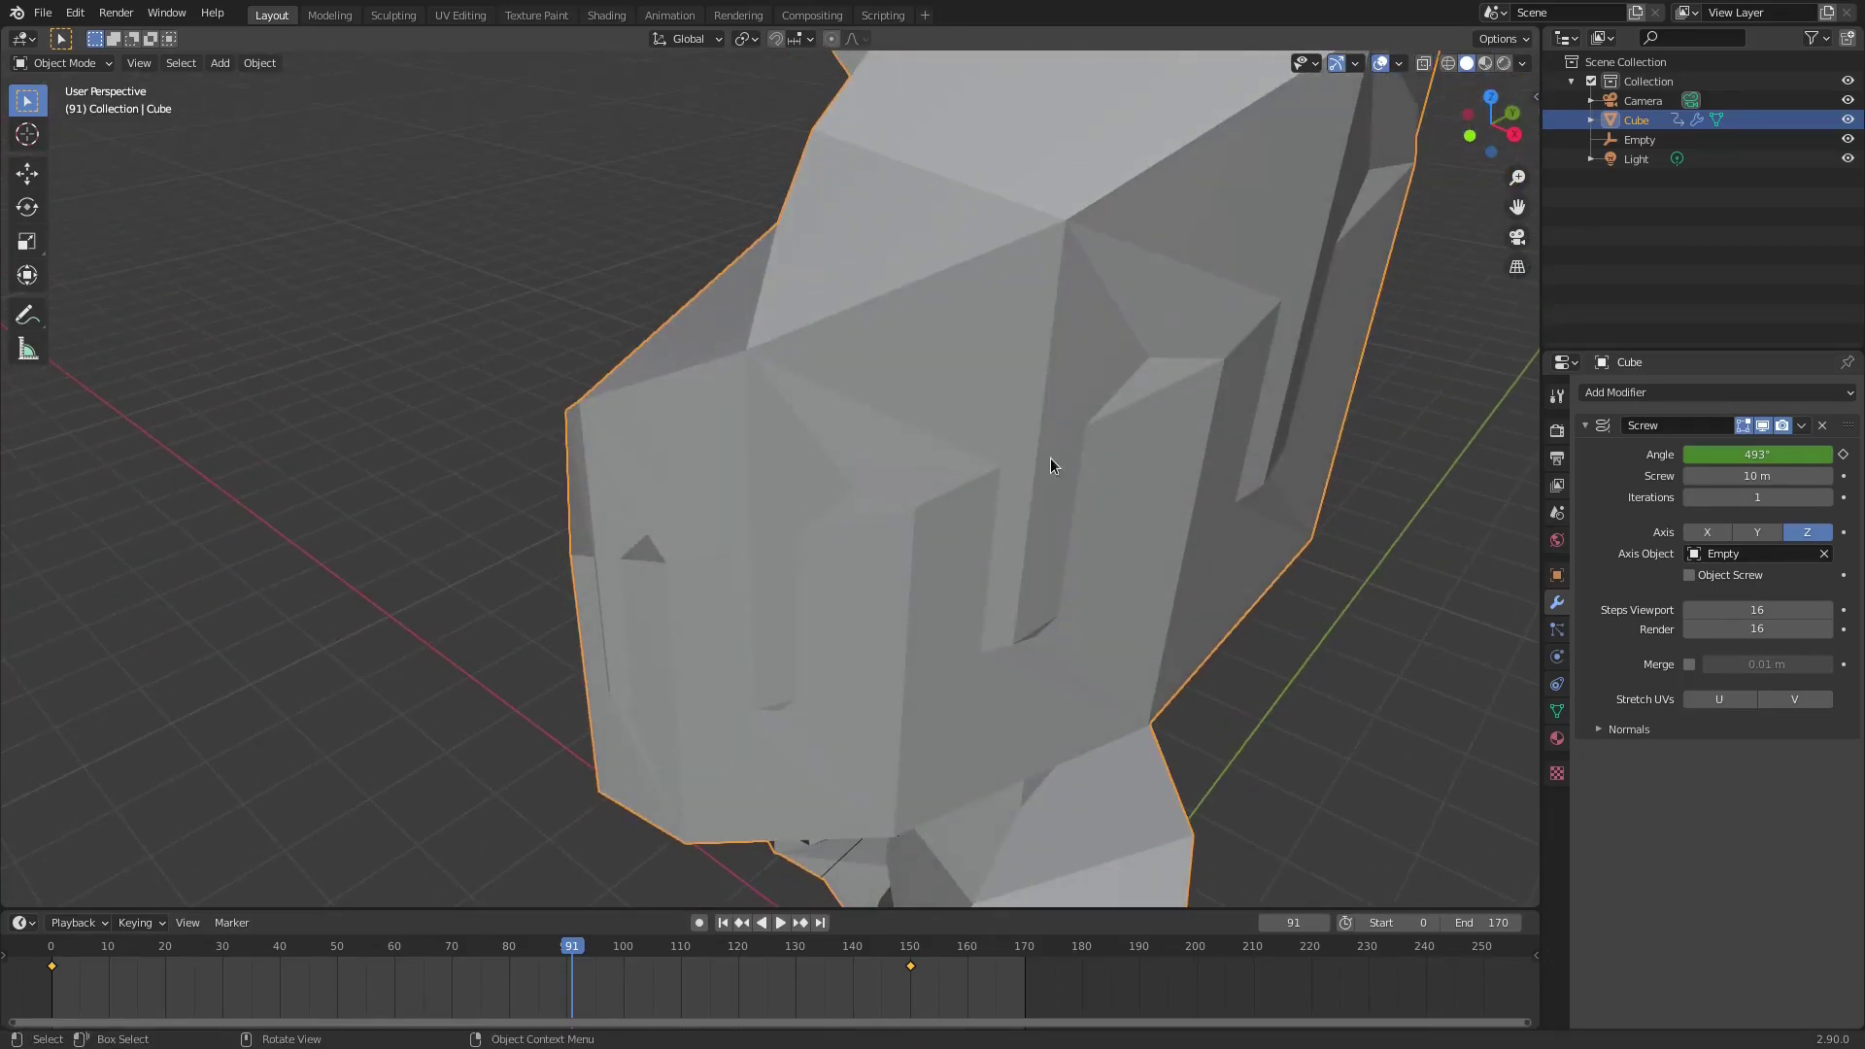
pyautogui.scroll(-3, 1073, 546)
pyautogui.moveTo(1049, 504); pyautogui.dragTo(1199, 566, button='middle')
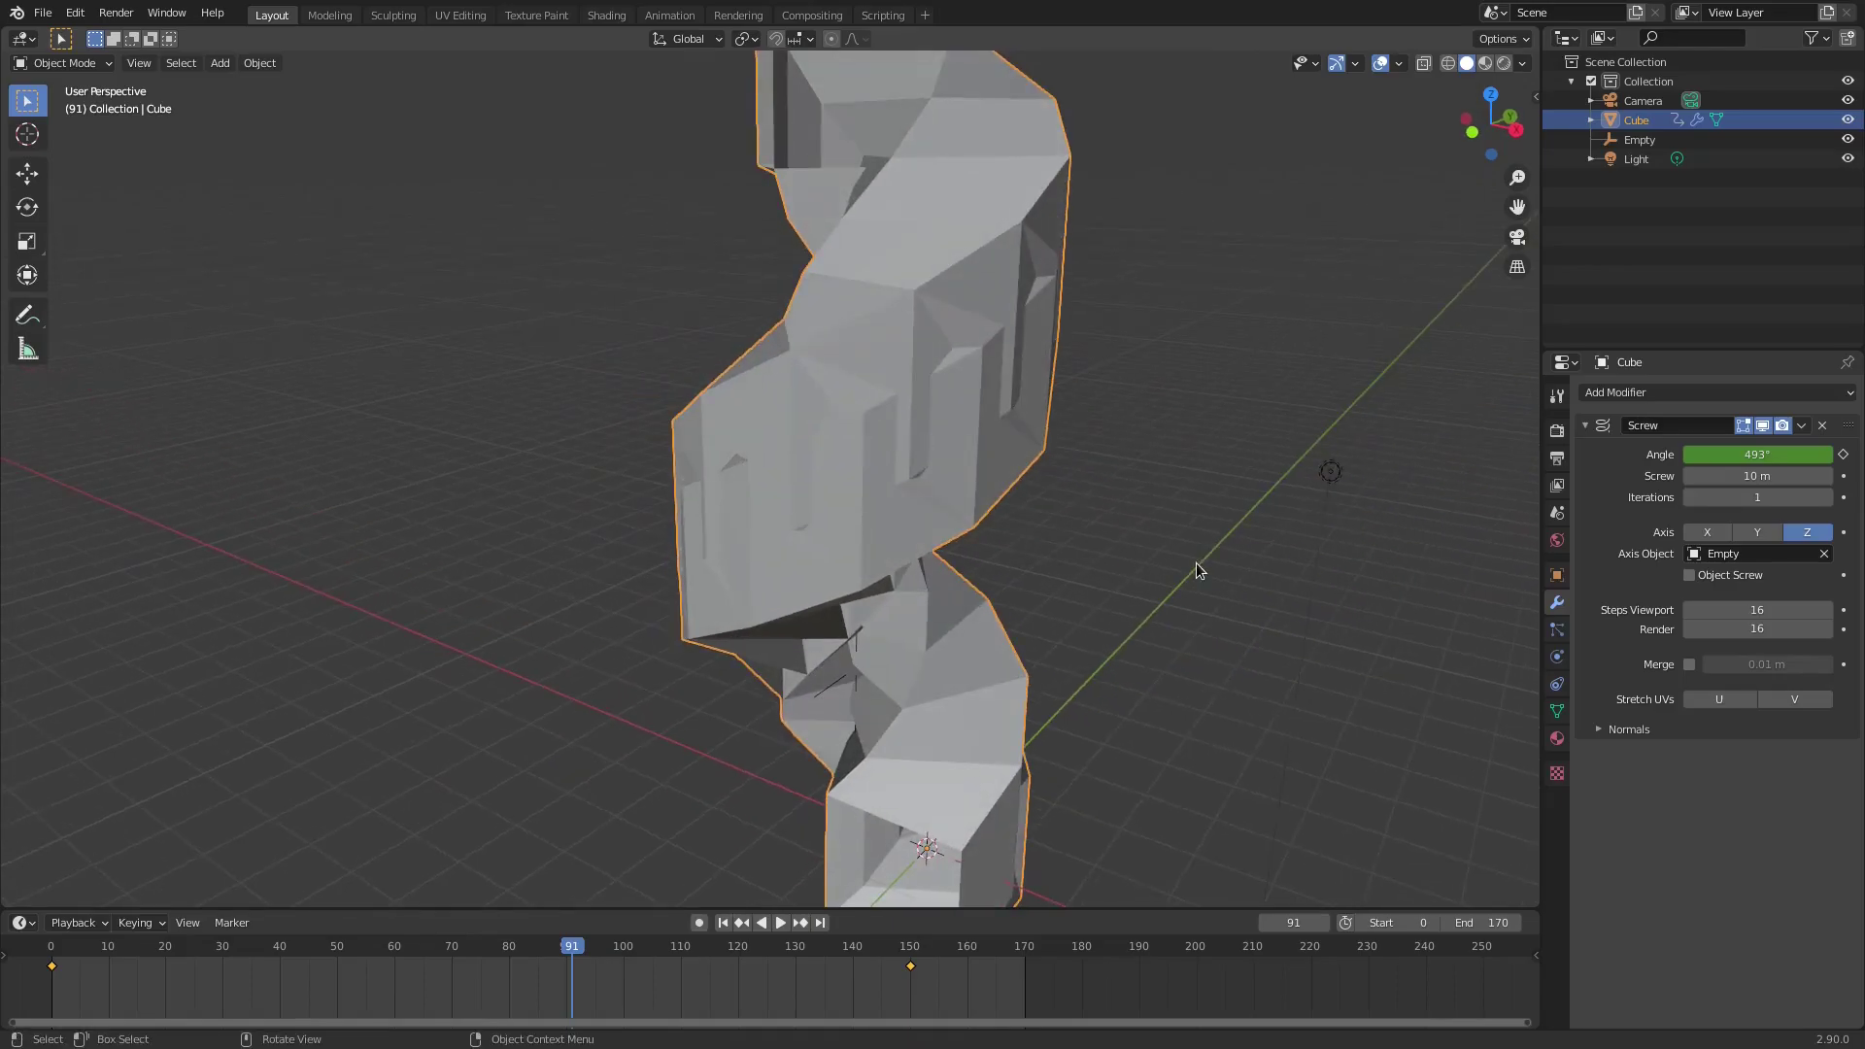
pyautogui.moveTo(1745, 612); pyautogui.dragTo(1824, 612)
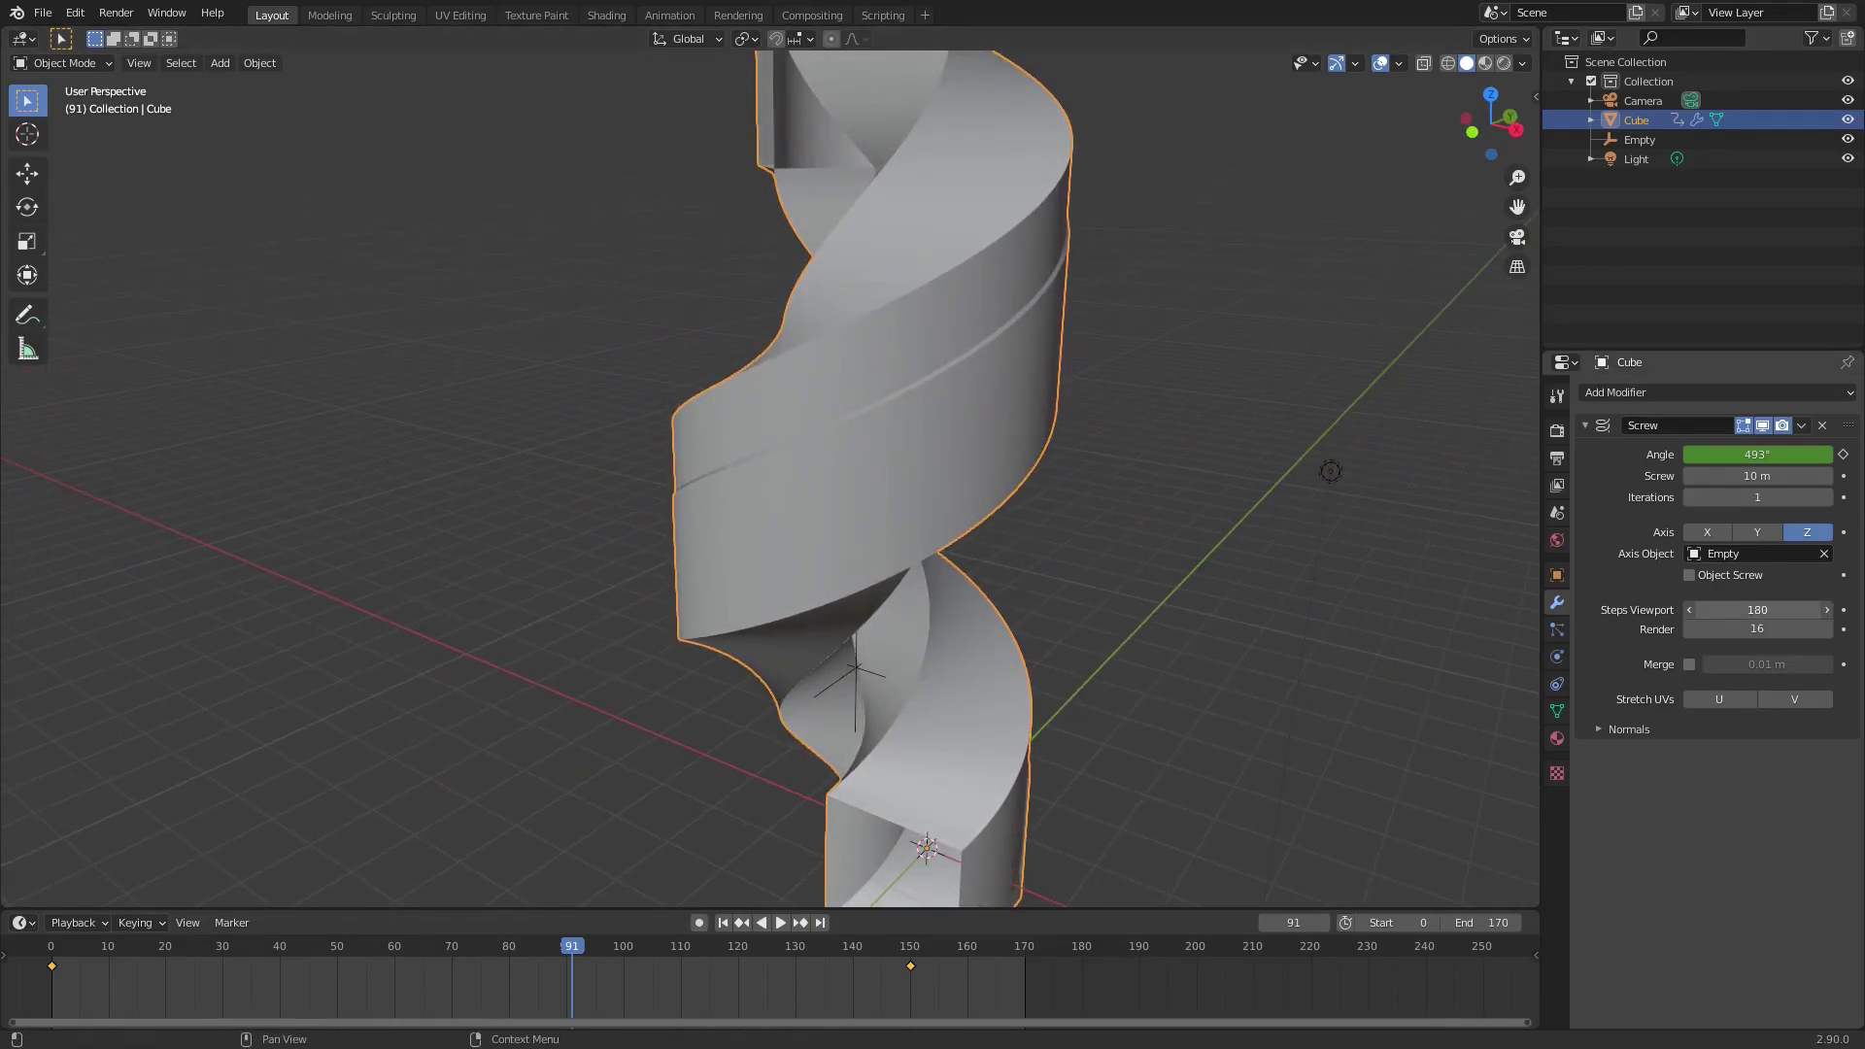
pyautogui.click(1750, 613)
# - Inspect the faceting on the spiral's surface and apply Shade Smooth to the cube
pyautogui.scroll(-4, 1045, 599)
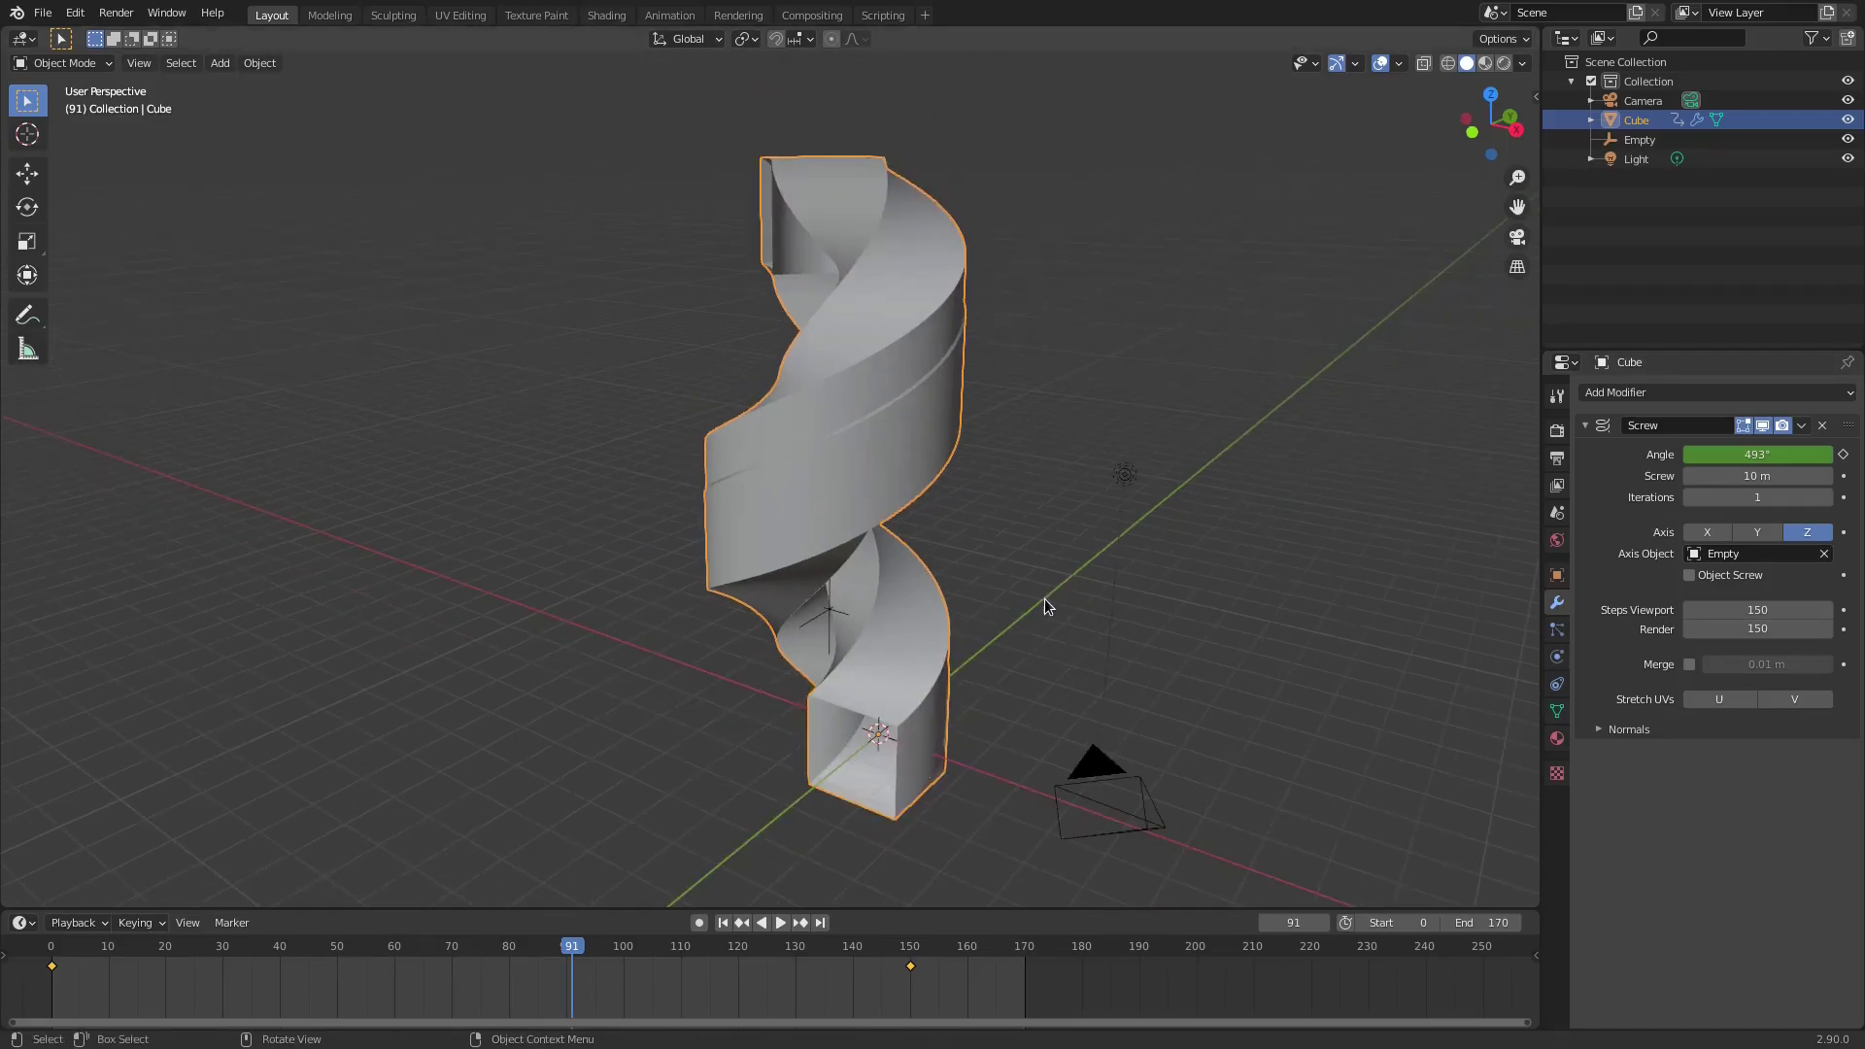
pyautogui.moveTo(1045, 598); pyautogui.dragTo(1040, 641, button='middle')
pyautogui.scroll(5, 1106, 538)
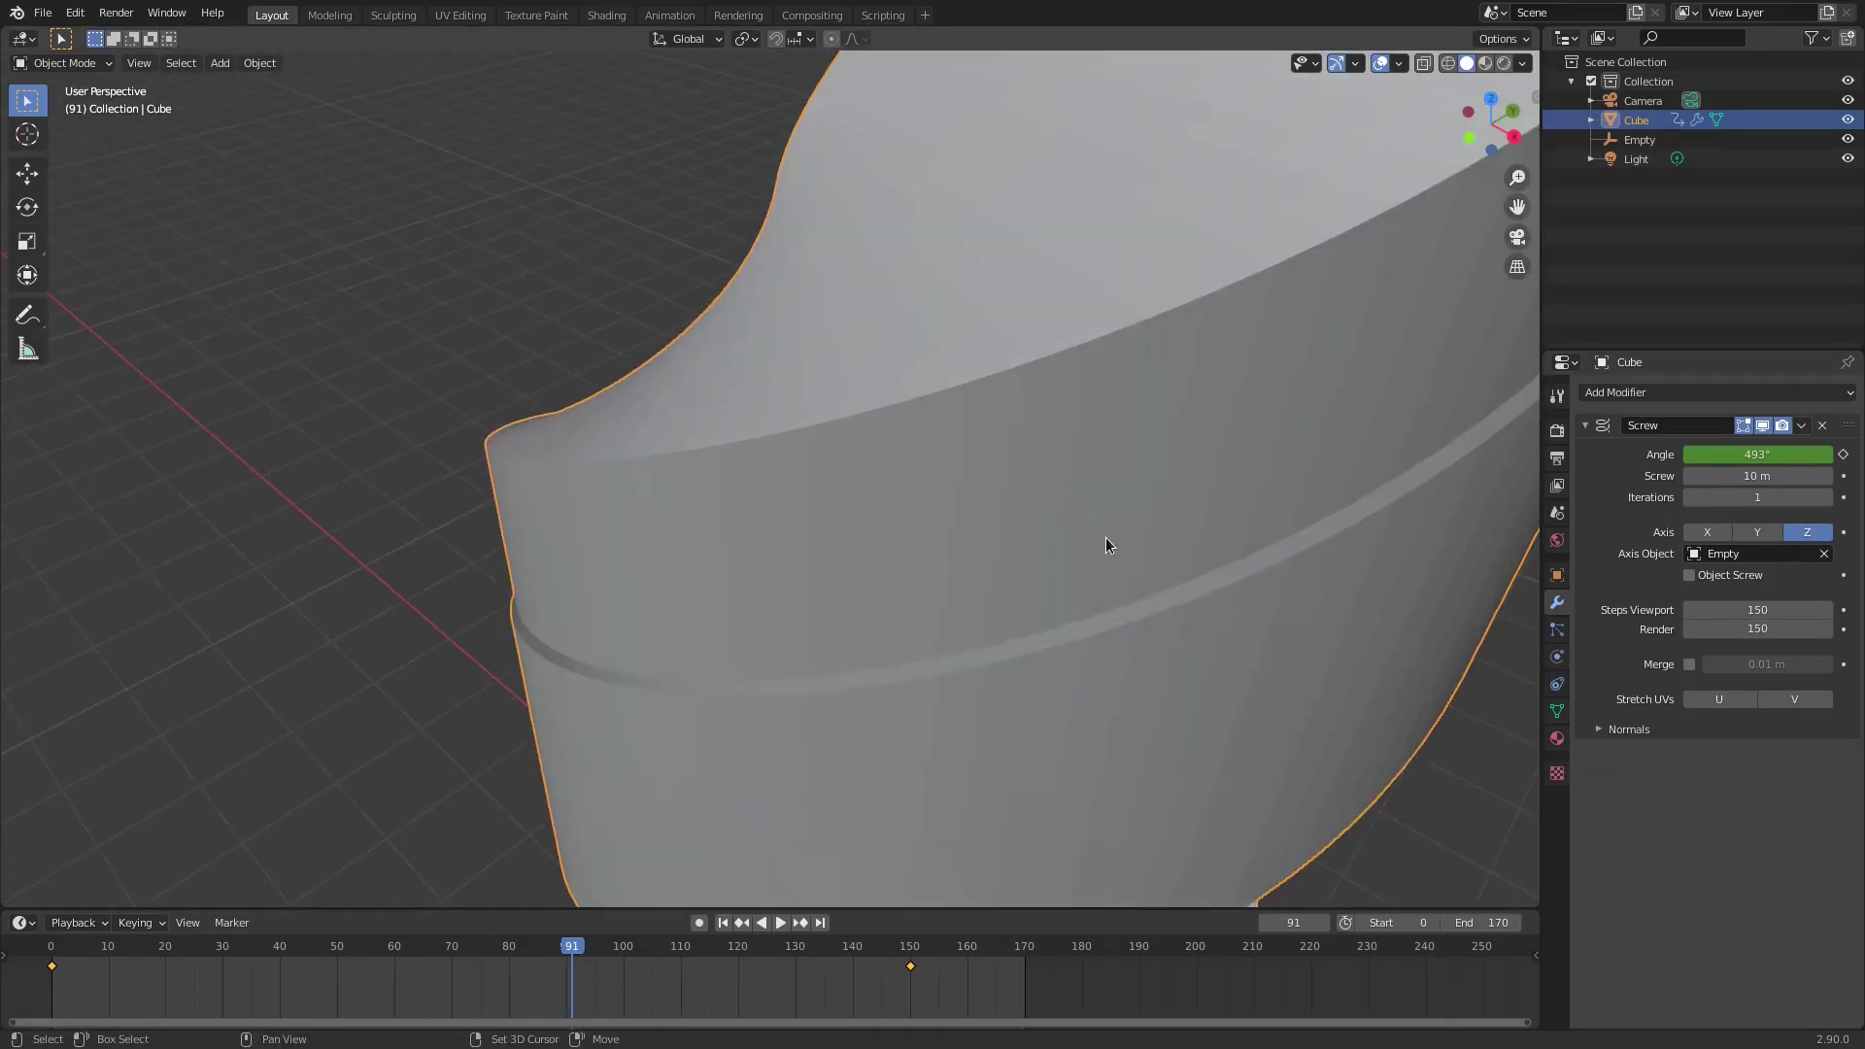
pyautogui.moveTo(1105, 538); pyautogui.dragTo(1050, 342, button='middle')
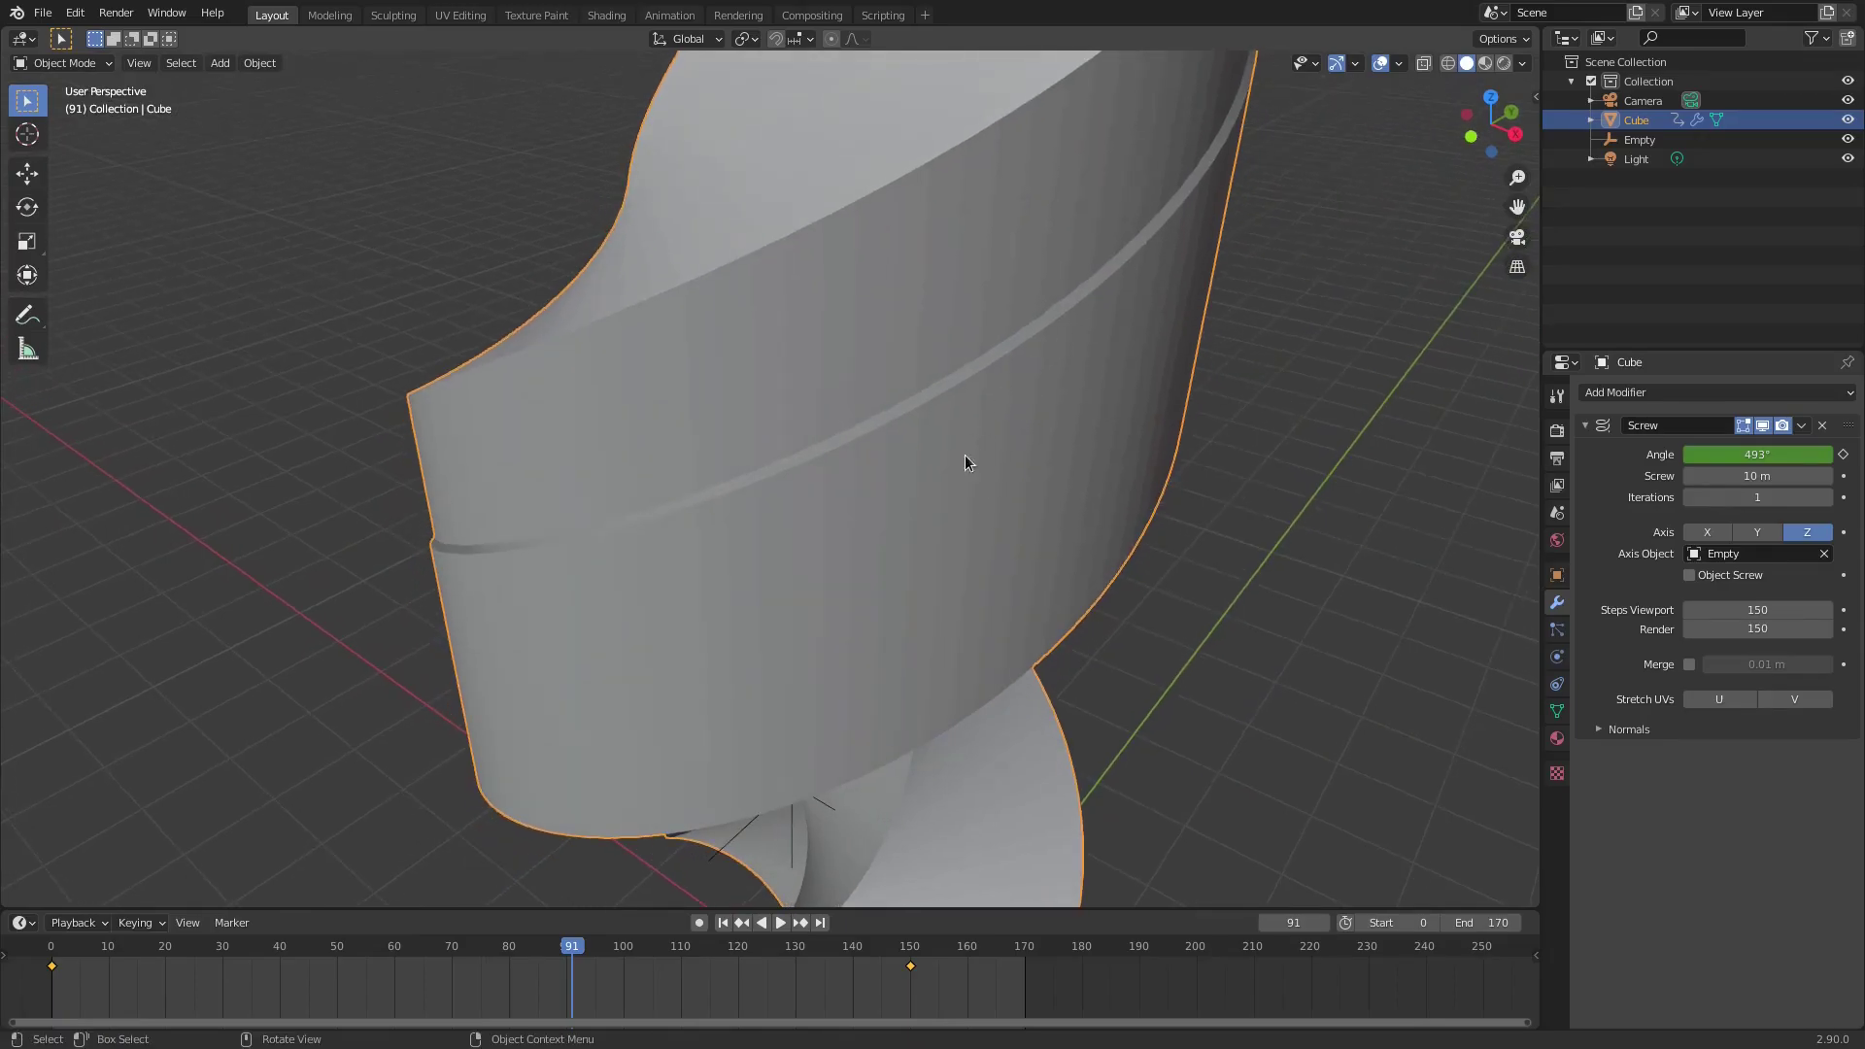
pyautogui.moveTo(825, 614); pyautogui.dragTo(1005, 427, button='middle')
pyautogui.scroll(-2, 1015, 451)
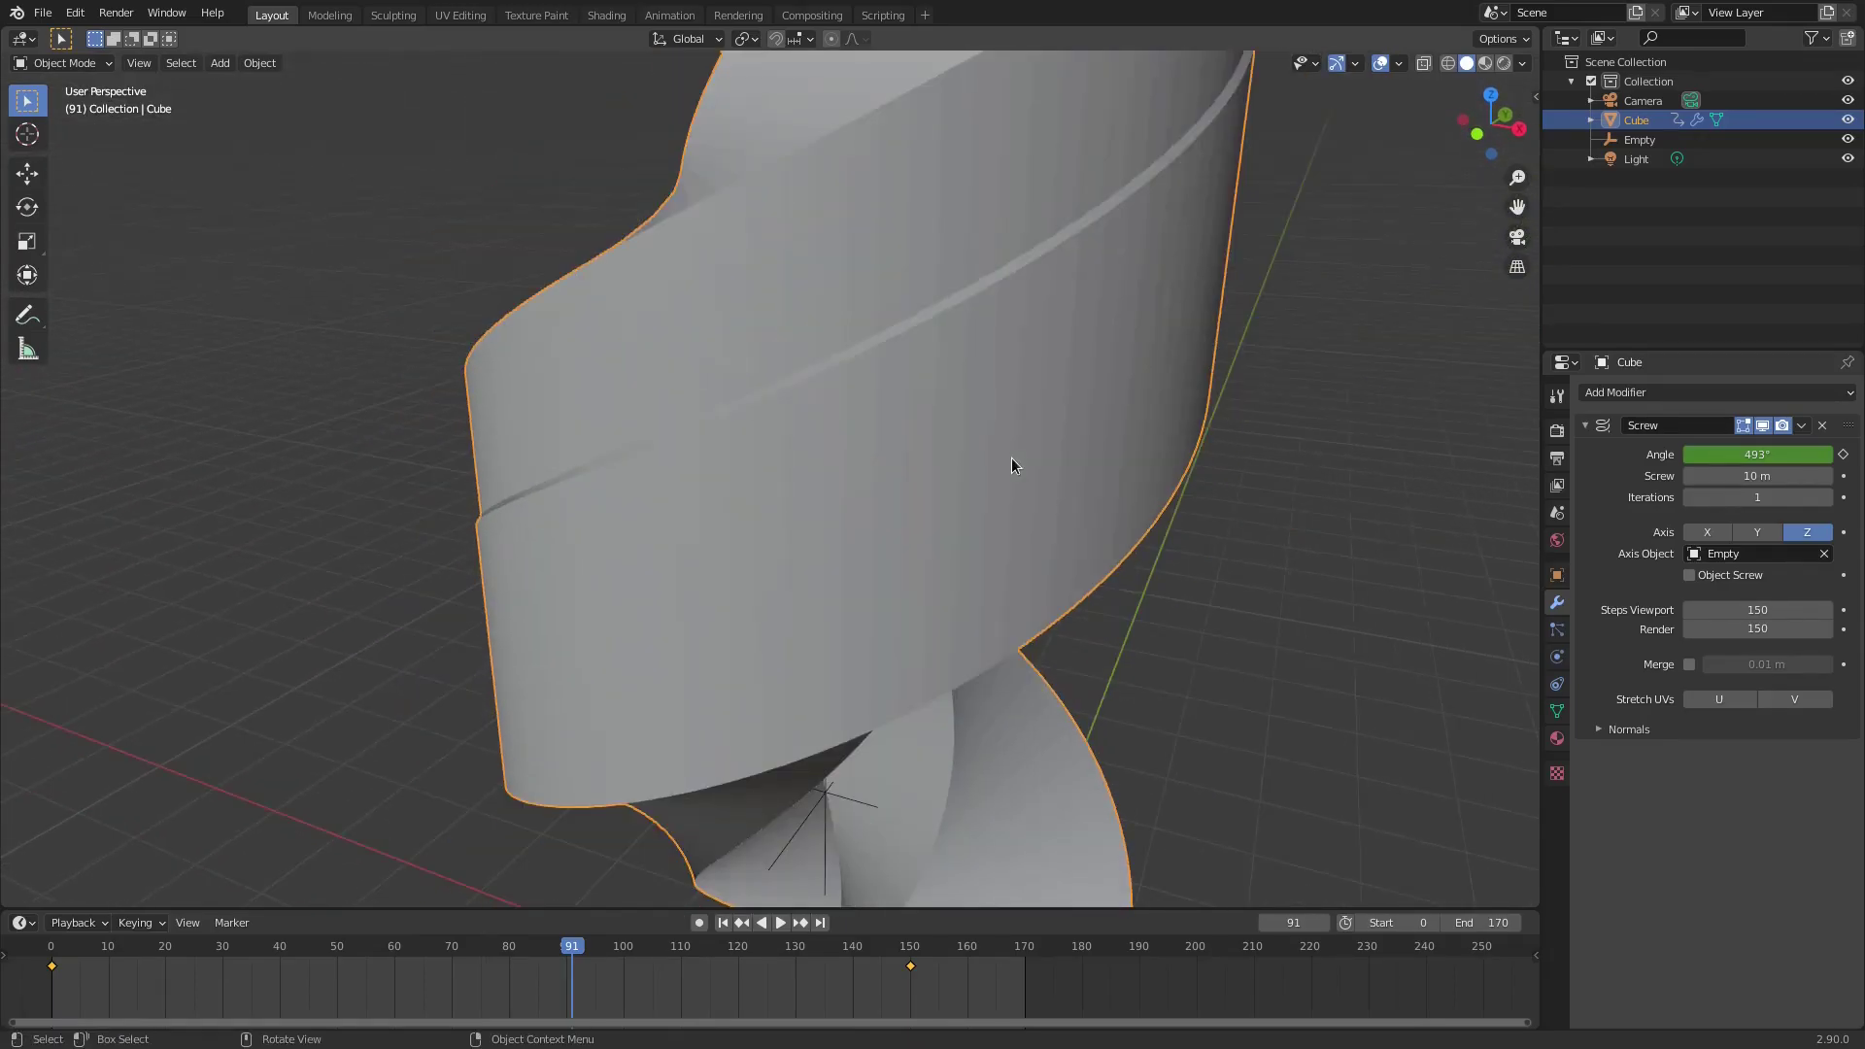
pyautogui.click(259, 62)
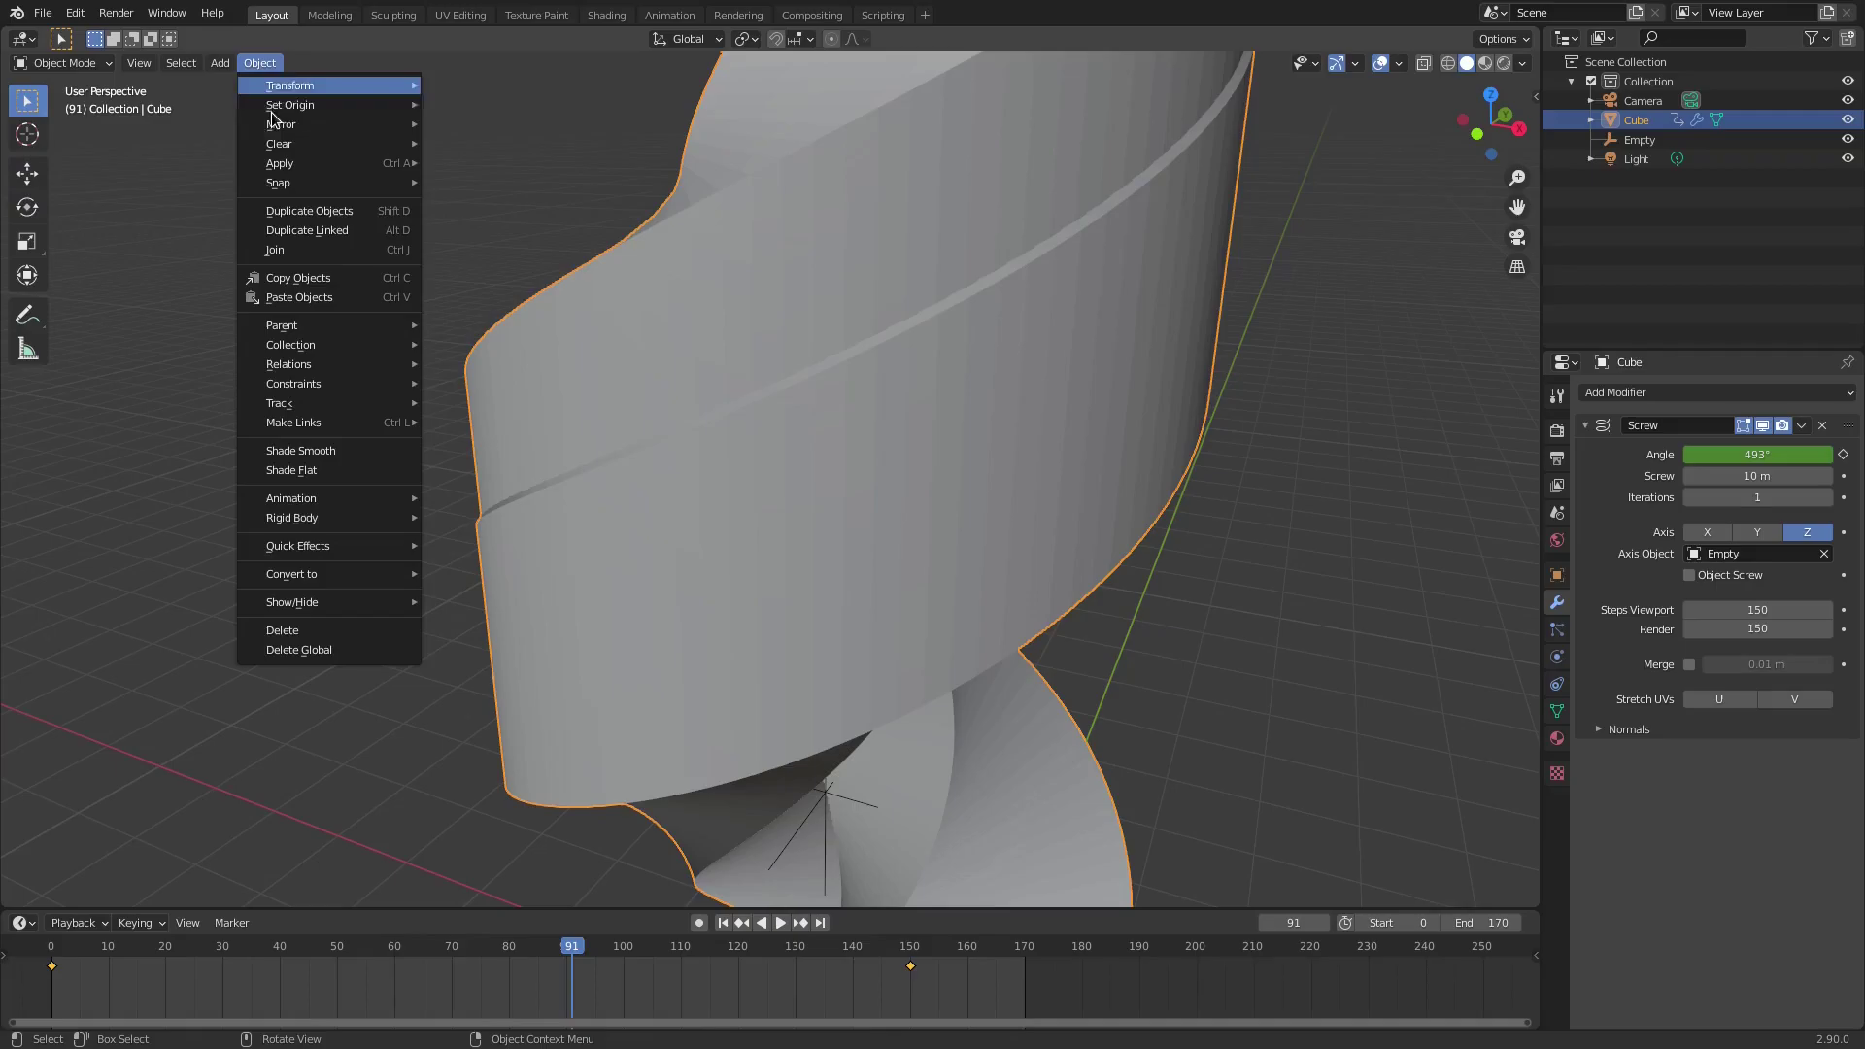
pyautogui.click(326, 448)
pyautogui.moveTo(388, 457); pyautogui.dragTo(983, 563, button='middle')
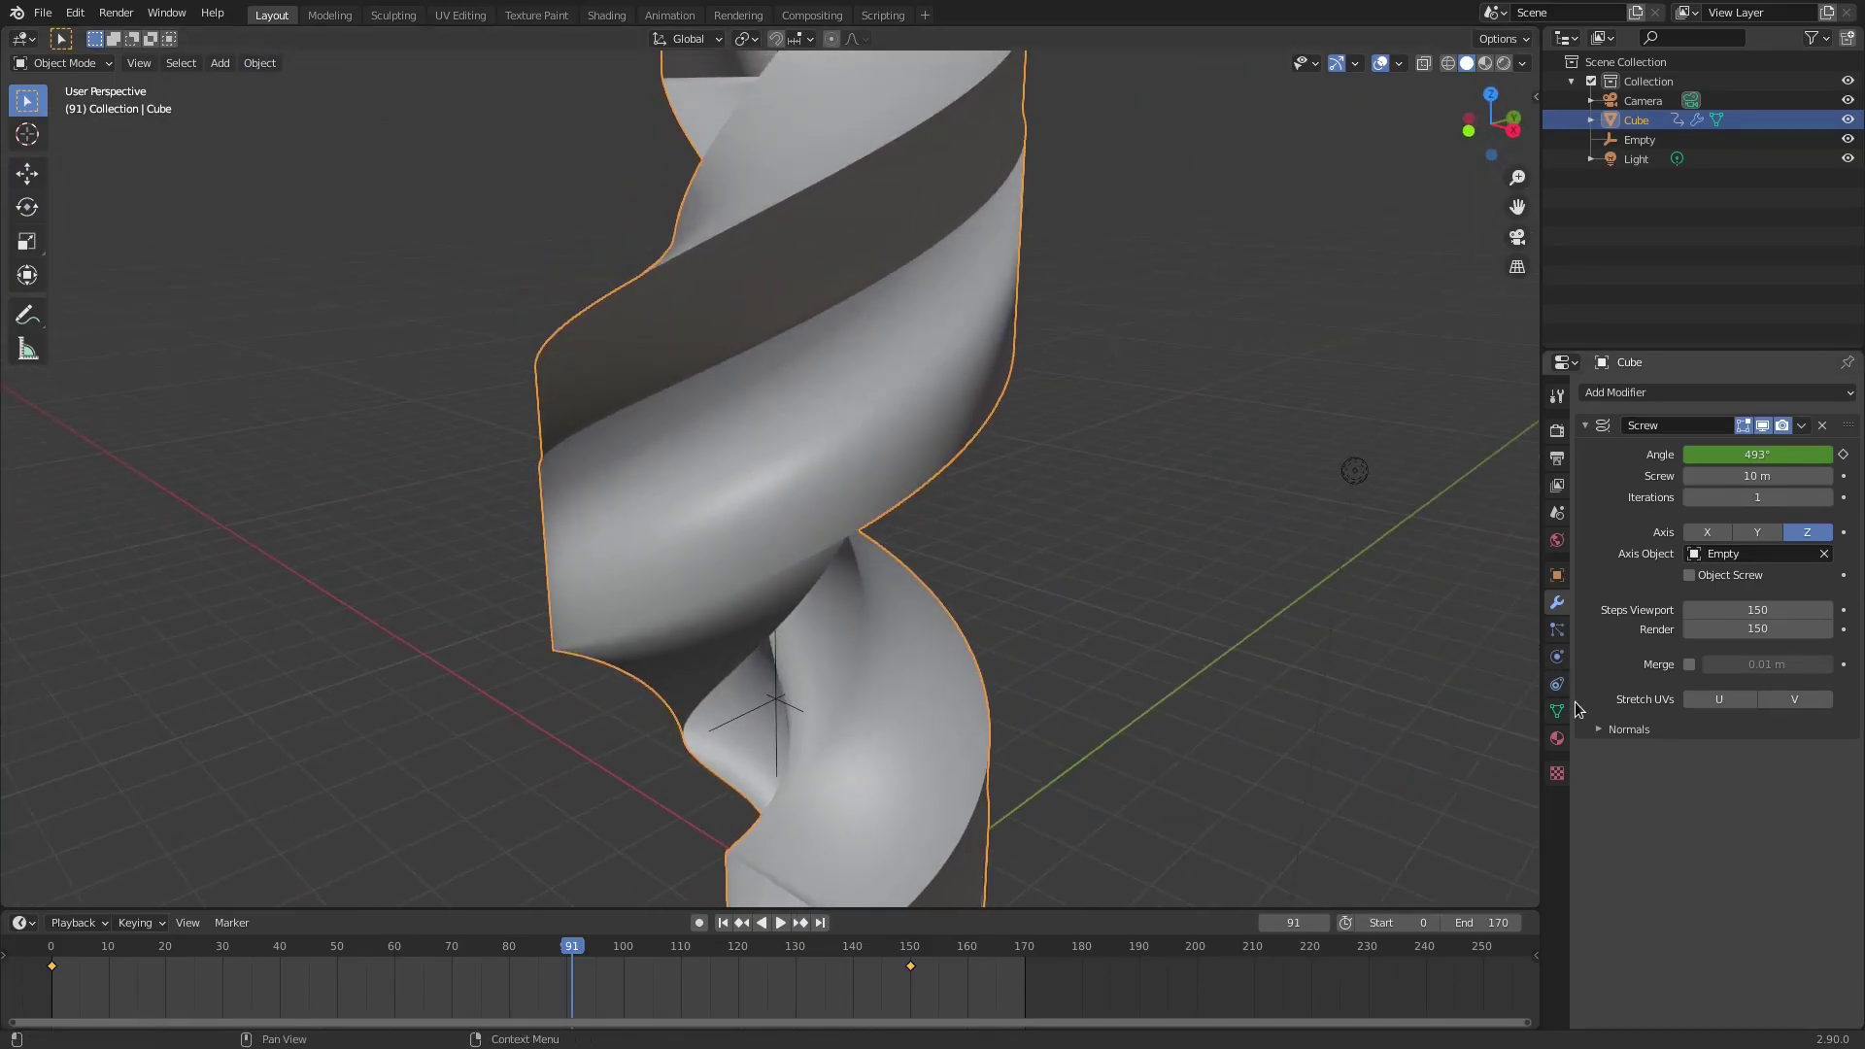
# - Enable Auto Smooth at 30° in the cube mesh's normals settings
pyautogui.click(1556, 711)
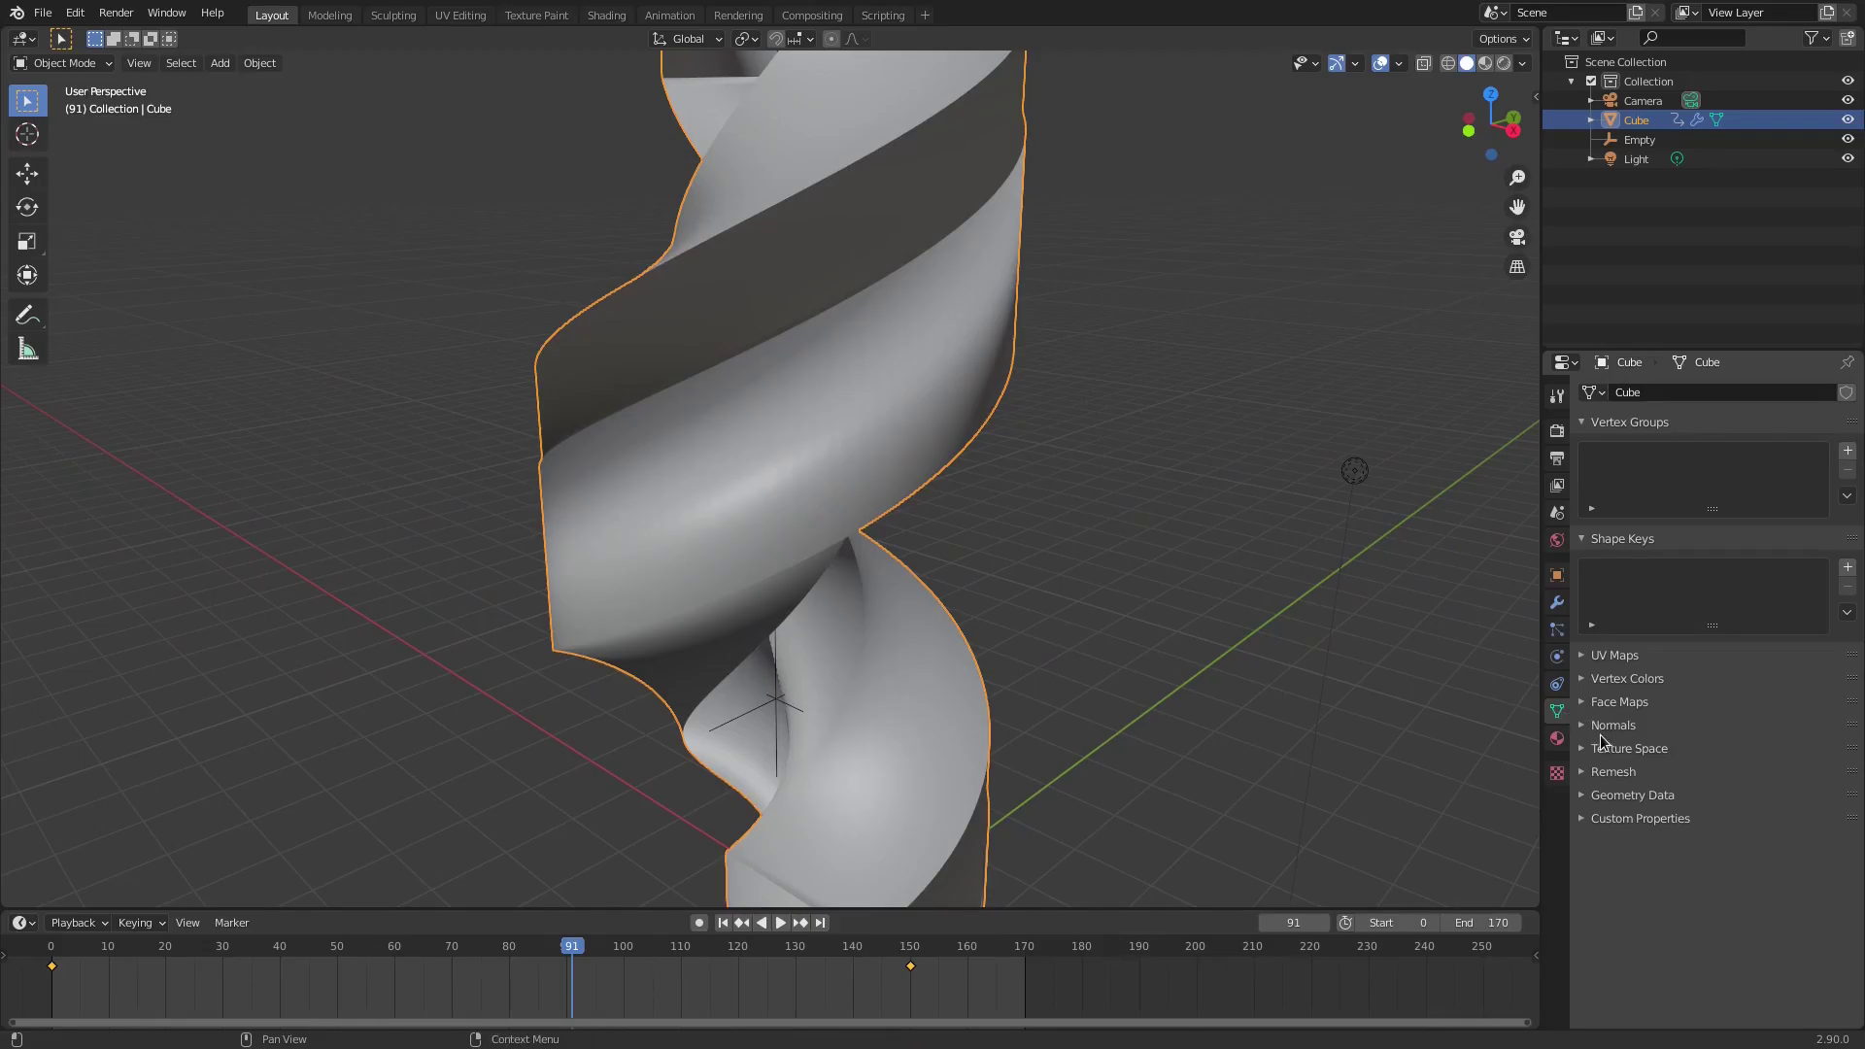
pyautogui.click(1593, 727)
pyautogui.click(1689, 755)
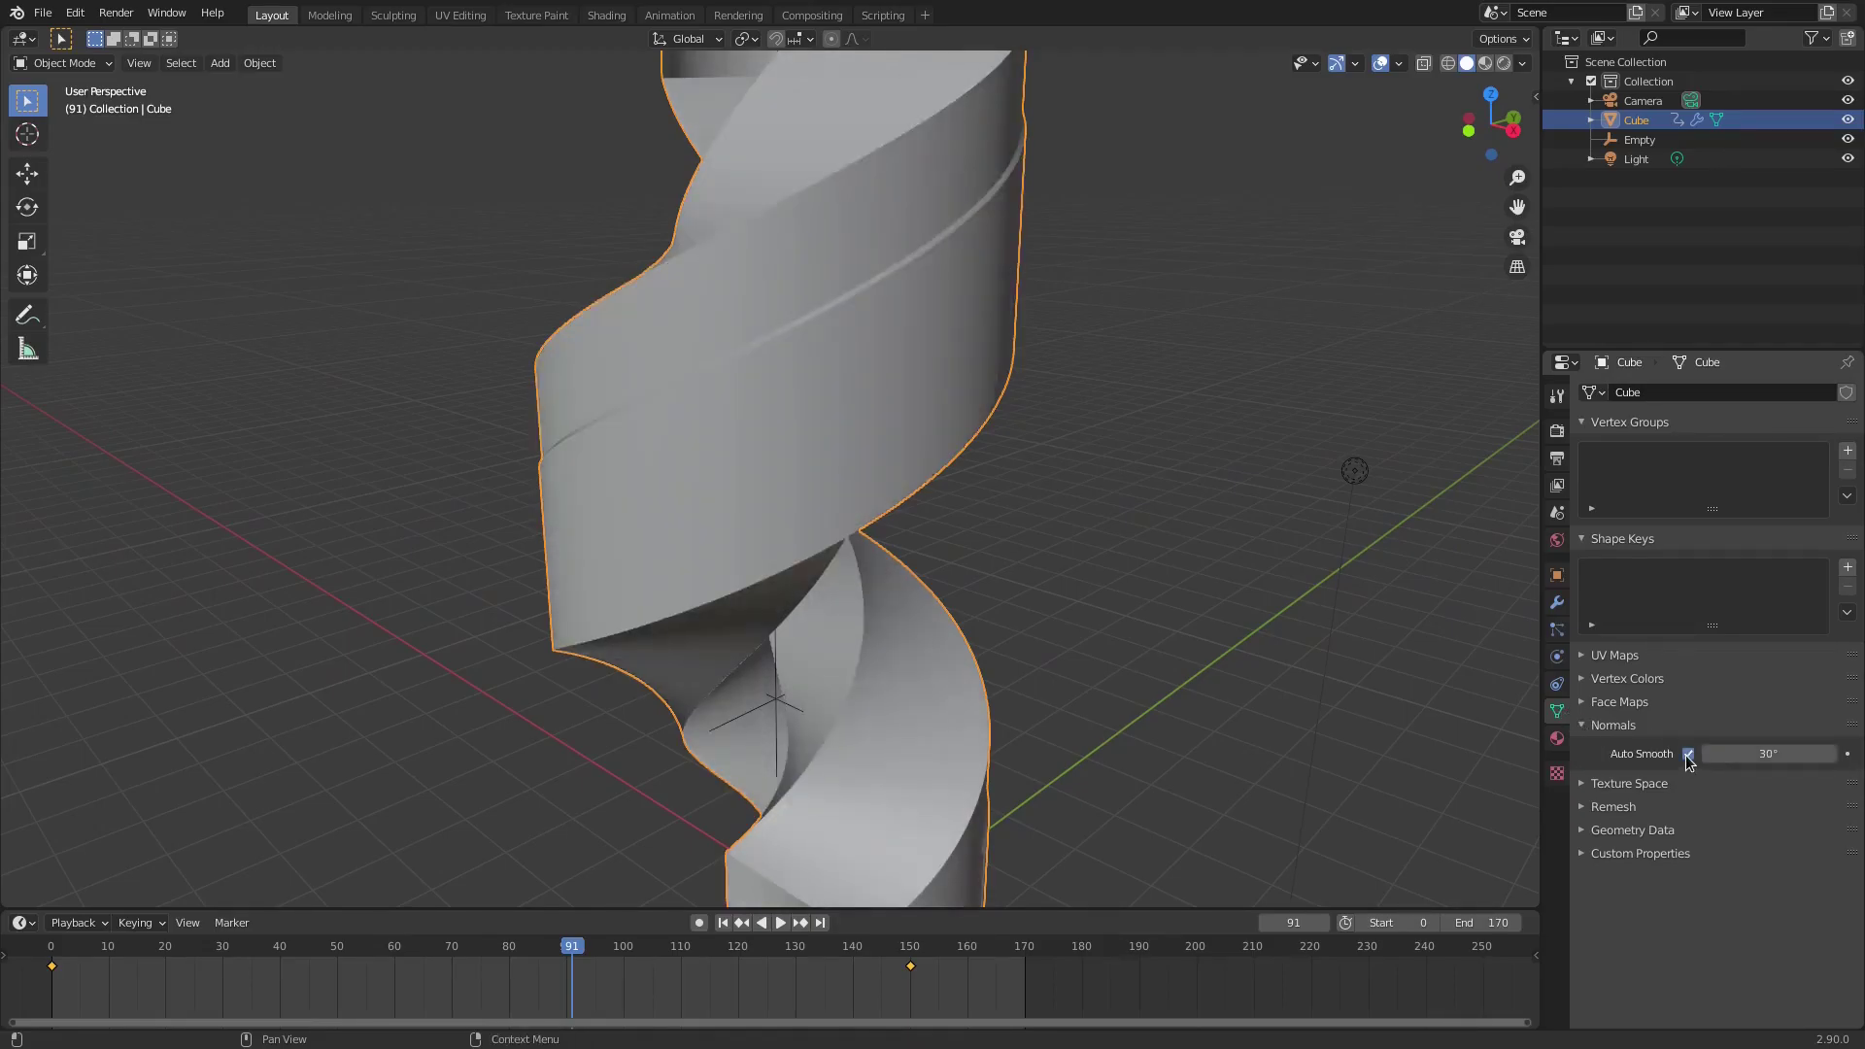
# - Examine the shading and edges of the auto-smoothed spiral from several sides and distances
pyautogui.moveTo(1107, 637)
pyautogui.mouseDown(button='middle')
pyautogui.moveTo(1149, 748)
pyautogui.moveTo(1843, 772)
pyautogui.moveTo(1153, 670)
pyautogui.moveTo(1214, 723)
pyautogui.mouseUp(button='middle')
pyautogui.scroll(-3, 1340, 670)
pyautogui.moveTo(1010, 573); pyautogui.dragTo(952, 473, button='middle')
pyautogui.moveTo(876, 571); pyautogui.dragTo(762, 692, button='middle')
pyautogui.scroll(4, 816, 605)
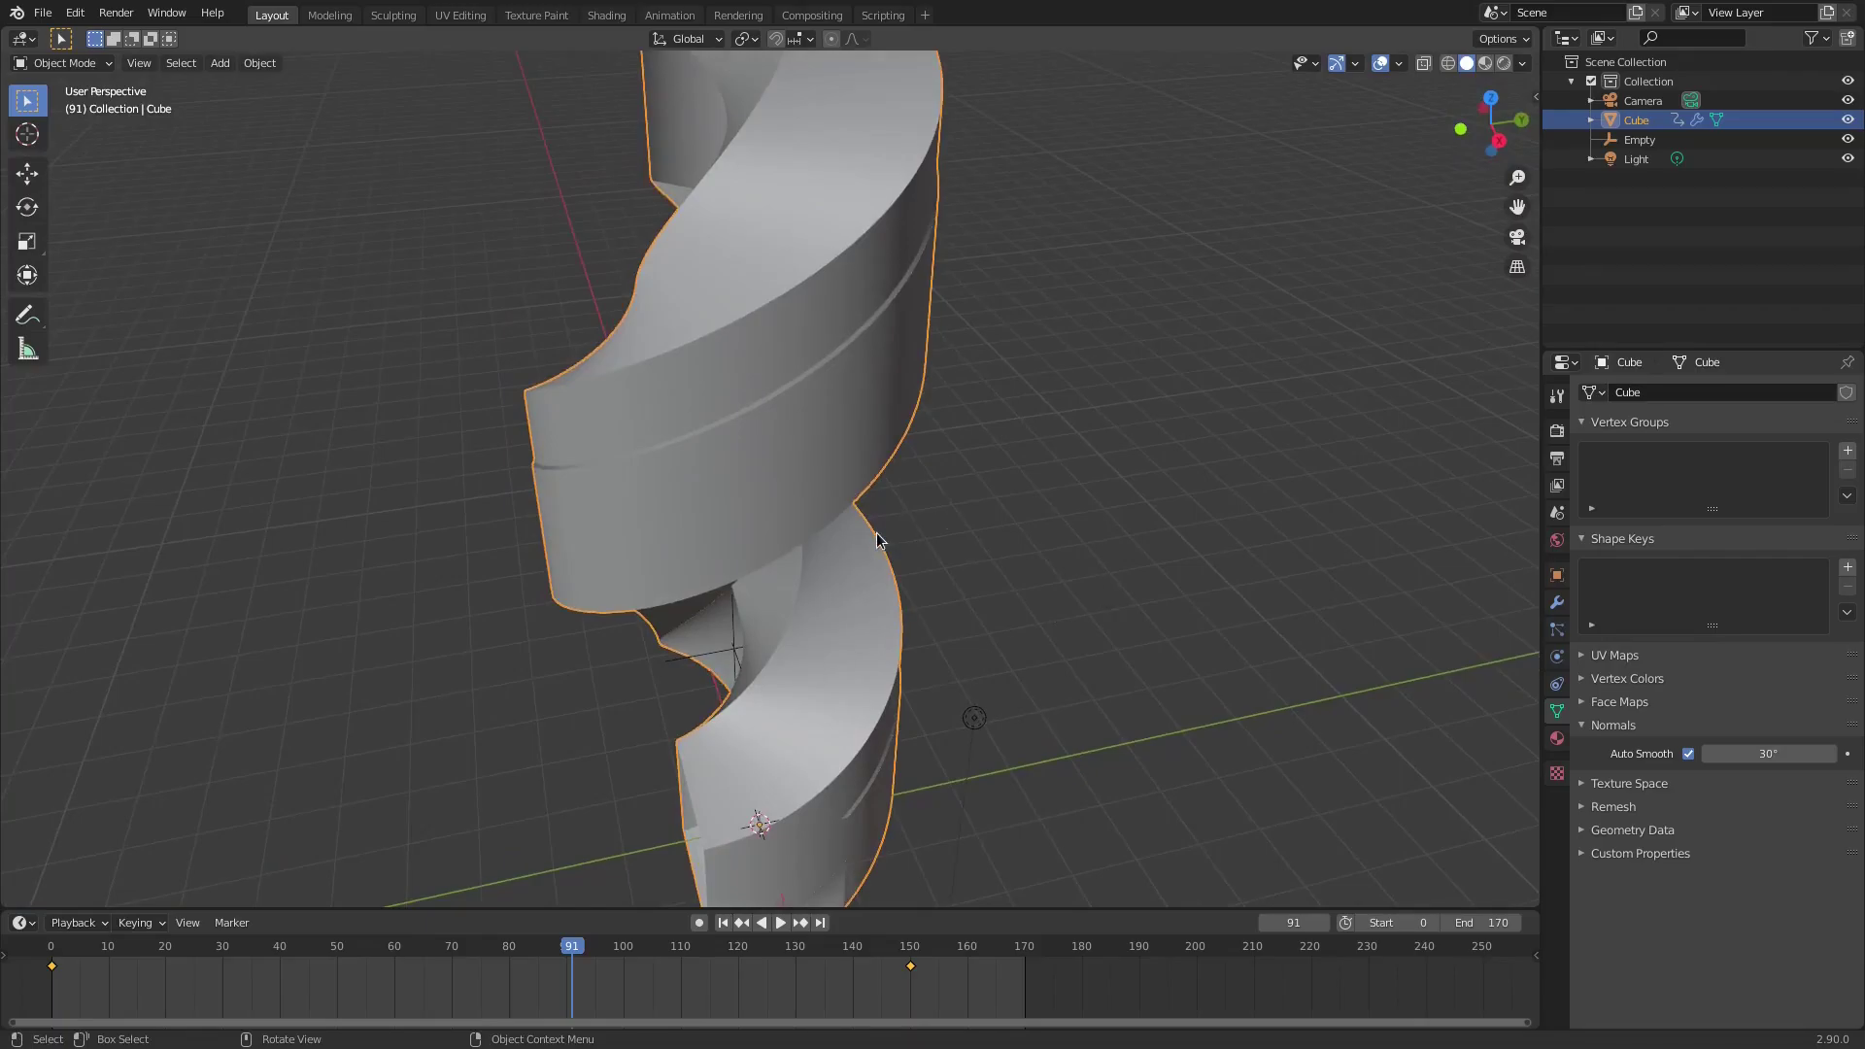
pyautogui.moveTo(876, 532); pyautogui.dragTo(1765, 744, button='middle')
pyautogui.moveTo(795, 394); pyautogui.dragTo(854, 388, button='middle')
pyautogui.moveTo(911, 515); pyautogui.dragTo(922, 481, button='middle')
pyautogui.scroll(-2, 782, 894)
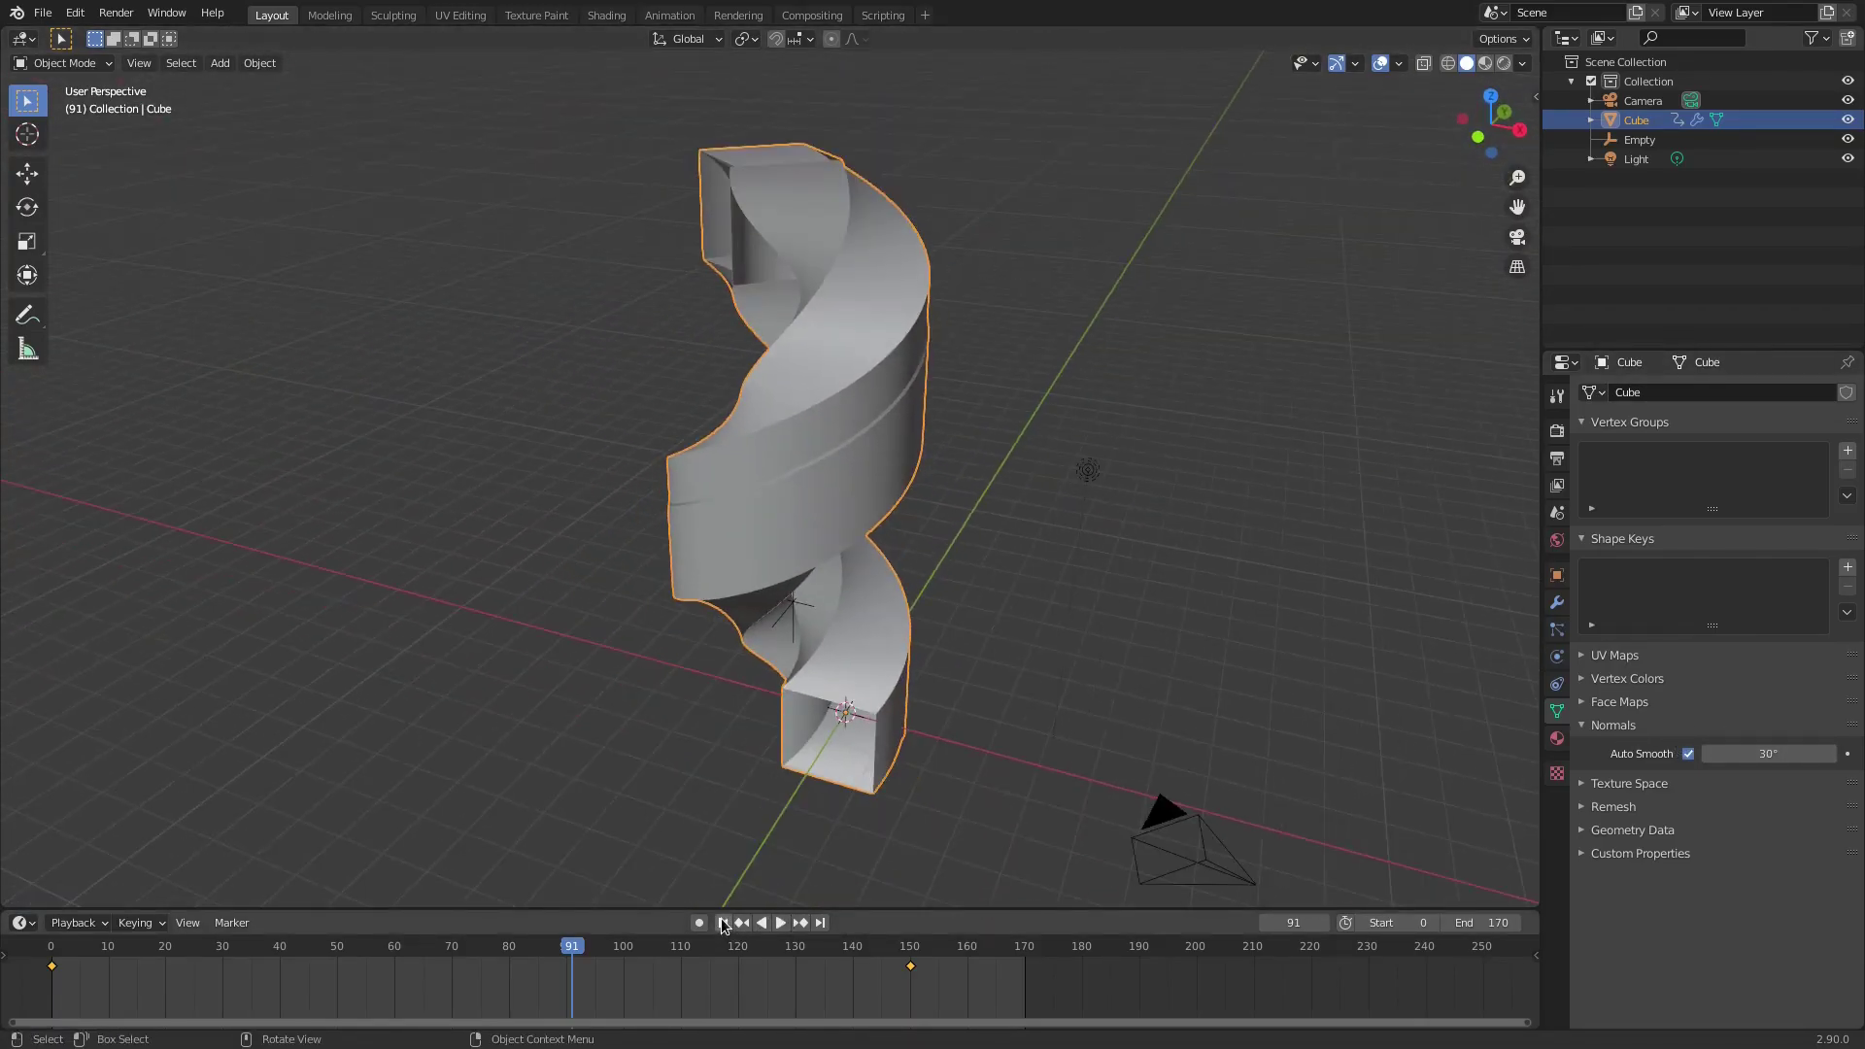
# - Replay the smoothed column's animation from the first frame, watch it from different sides, and pause it
pyautogui.click(723, 923)
pyautogui.click(781, 922)
pyautogui.scroll(1, 1047, 763)
pyautogui.moveTo(1047, 764); pyautogui.dragTo(1031, 745, button='middle')
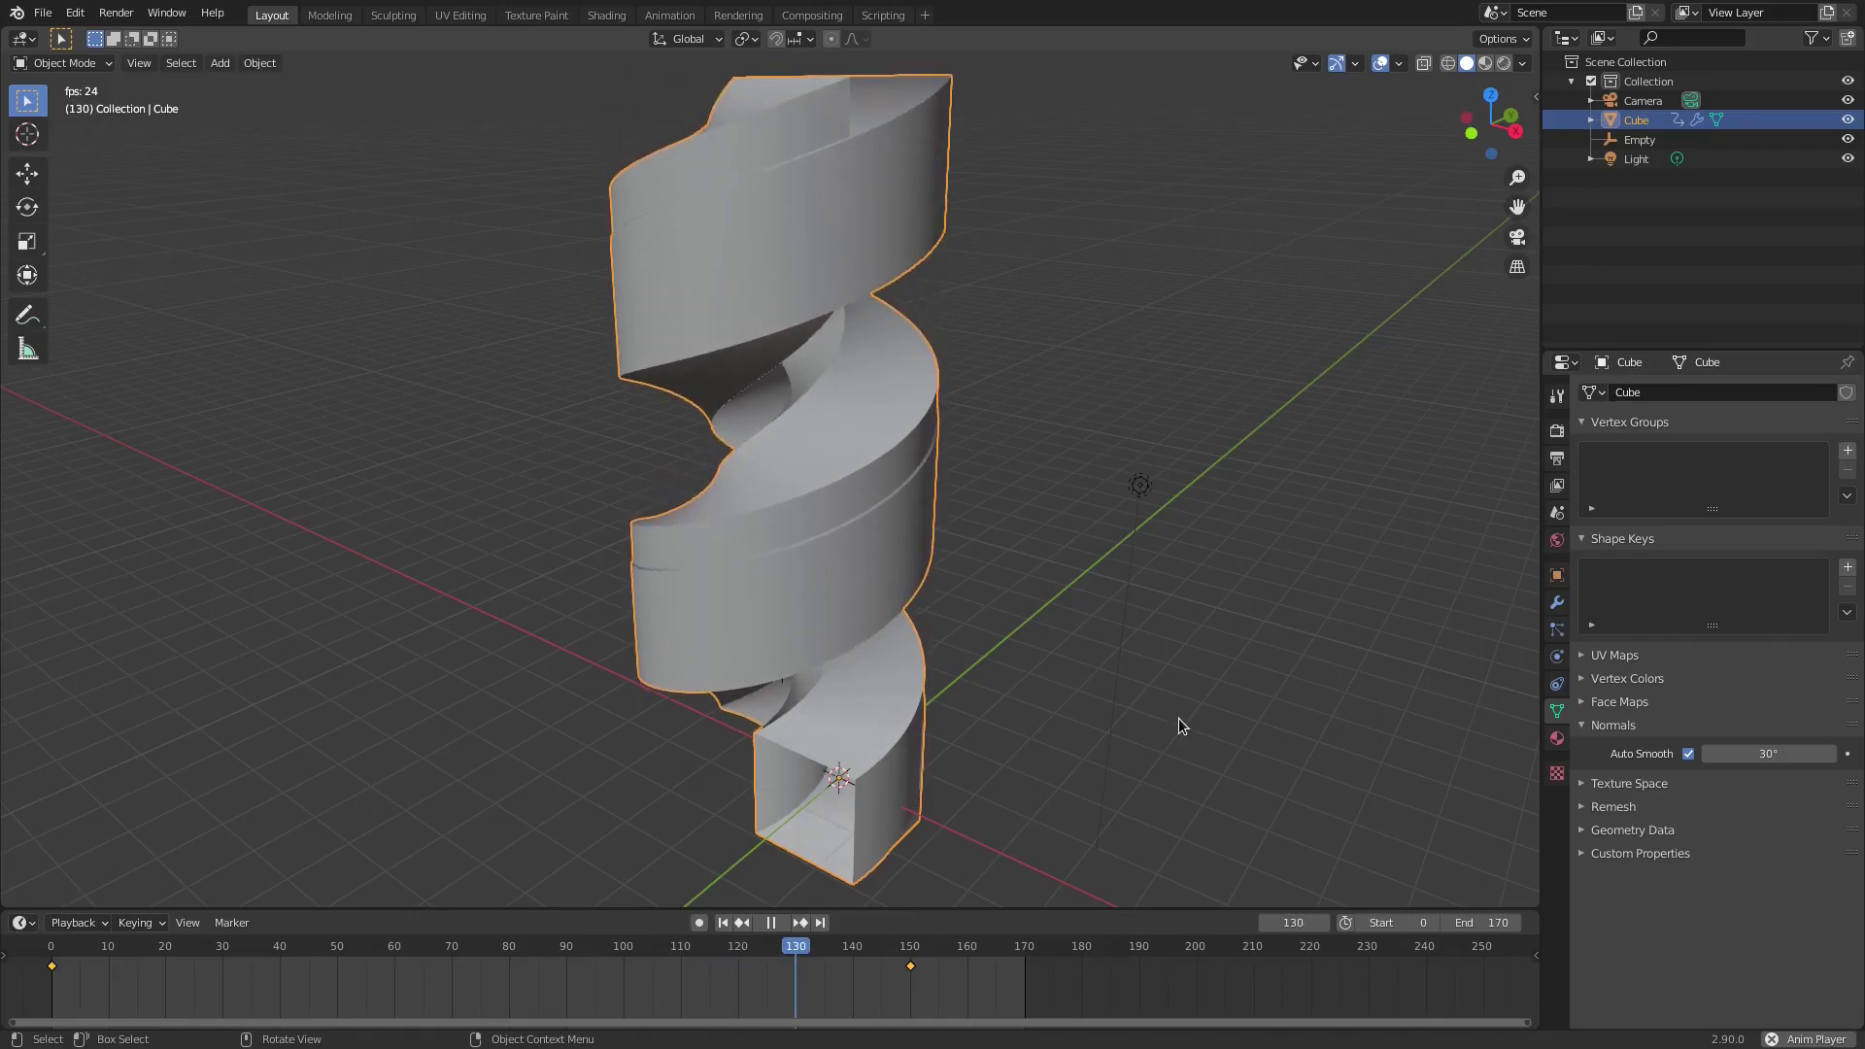
pyautogui.moveTo(1058, 682); pyautogui.dragTo(1095, 682, button='middle')
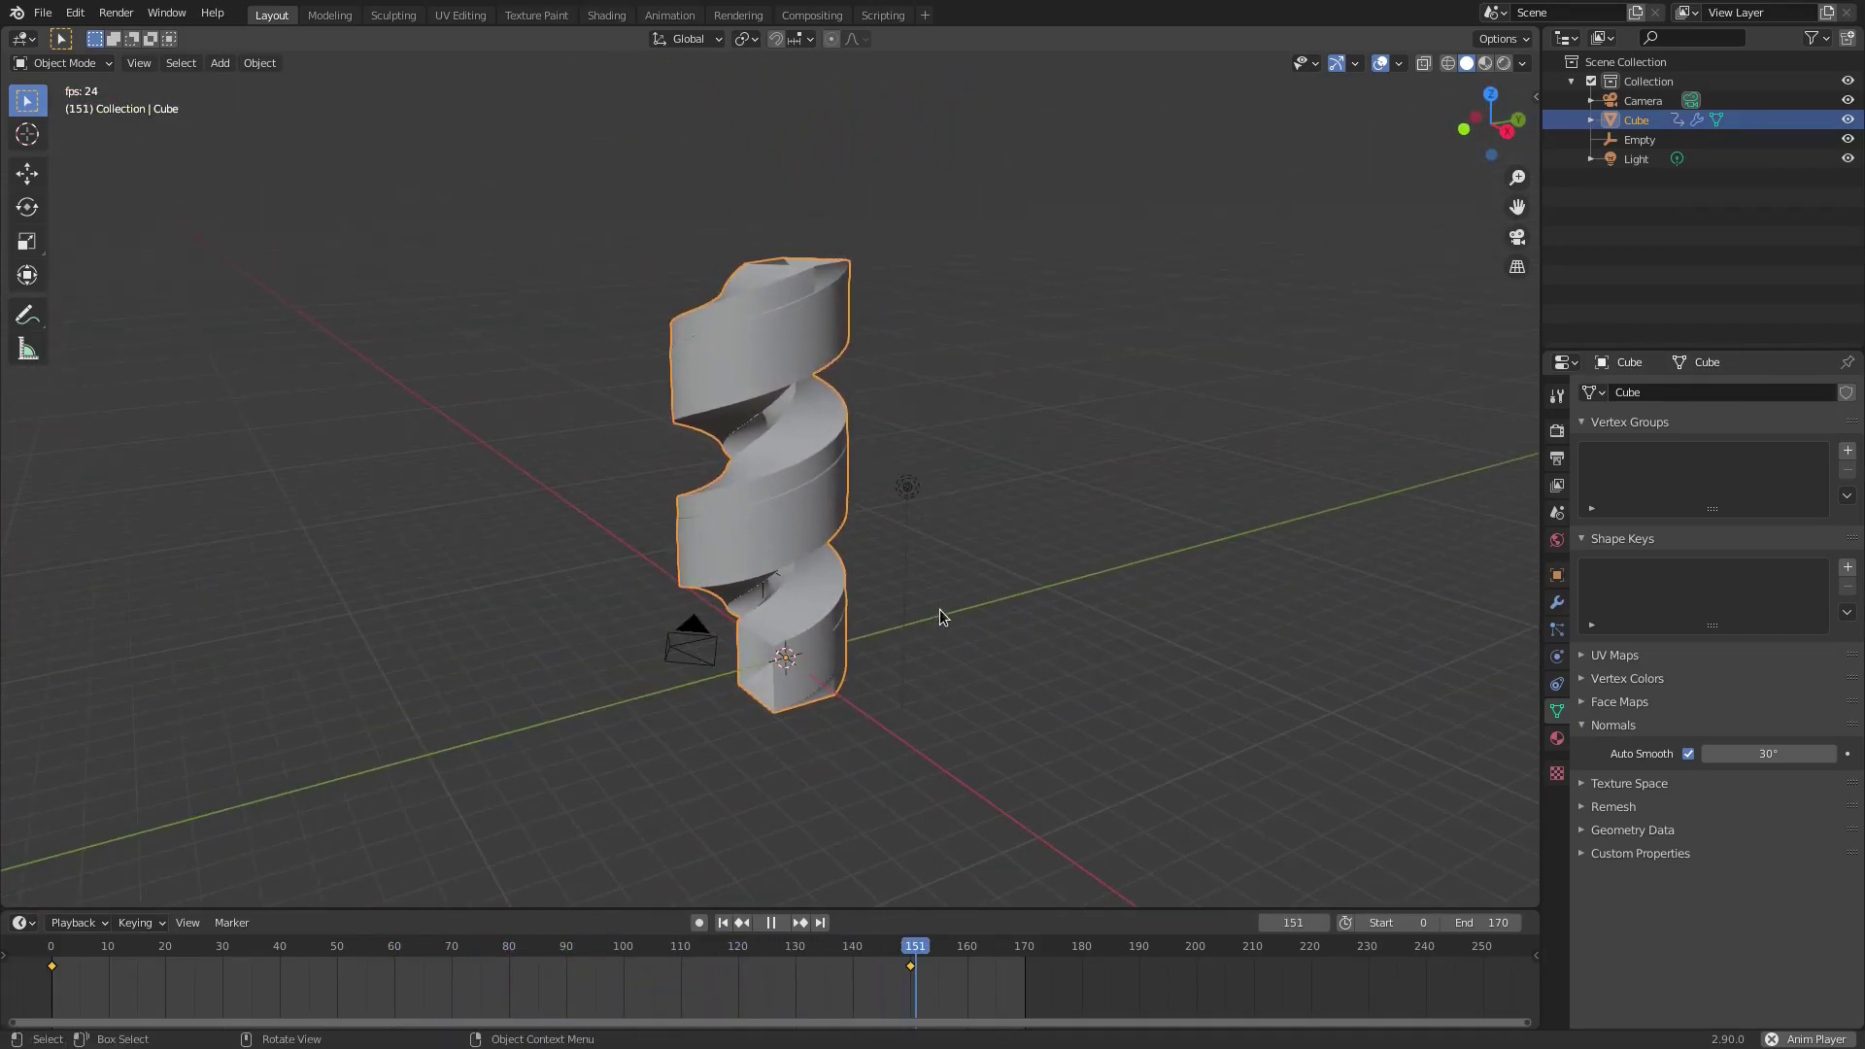
pyautogui.click(772, 921)
# - At frame 155, select the empty and move it away from the cube in two stages to widen the spiral
pyautogui.moveTo(915, 952); pyautogui.dragTo(938, 952)
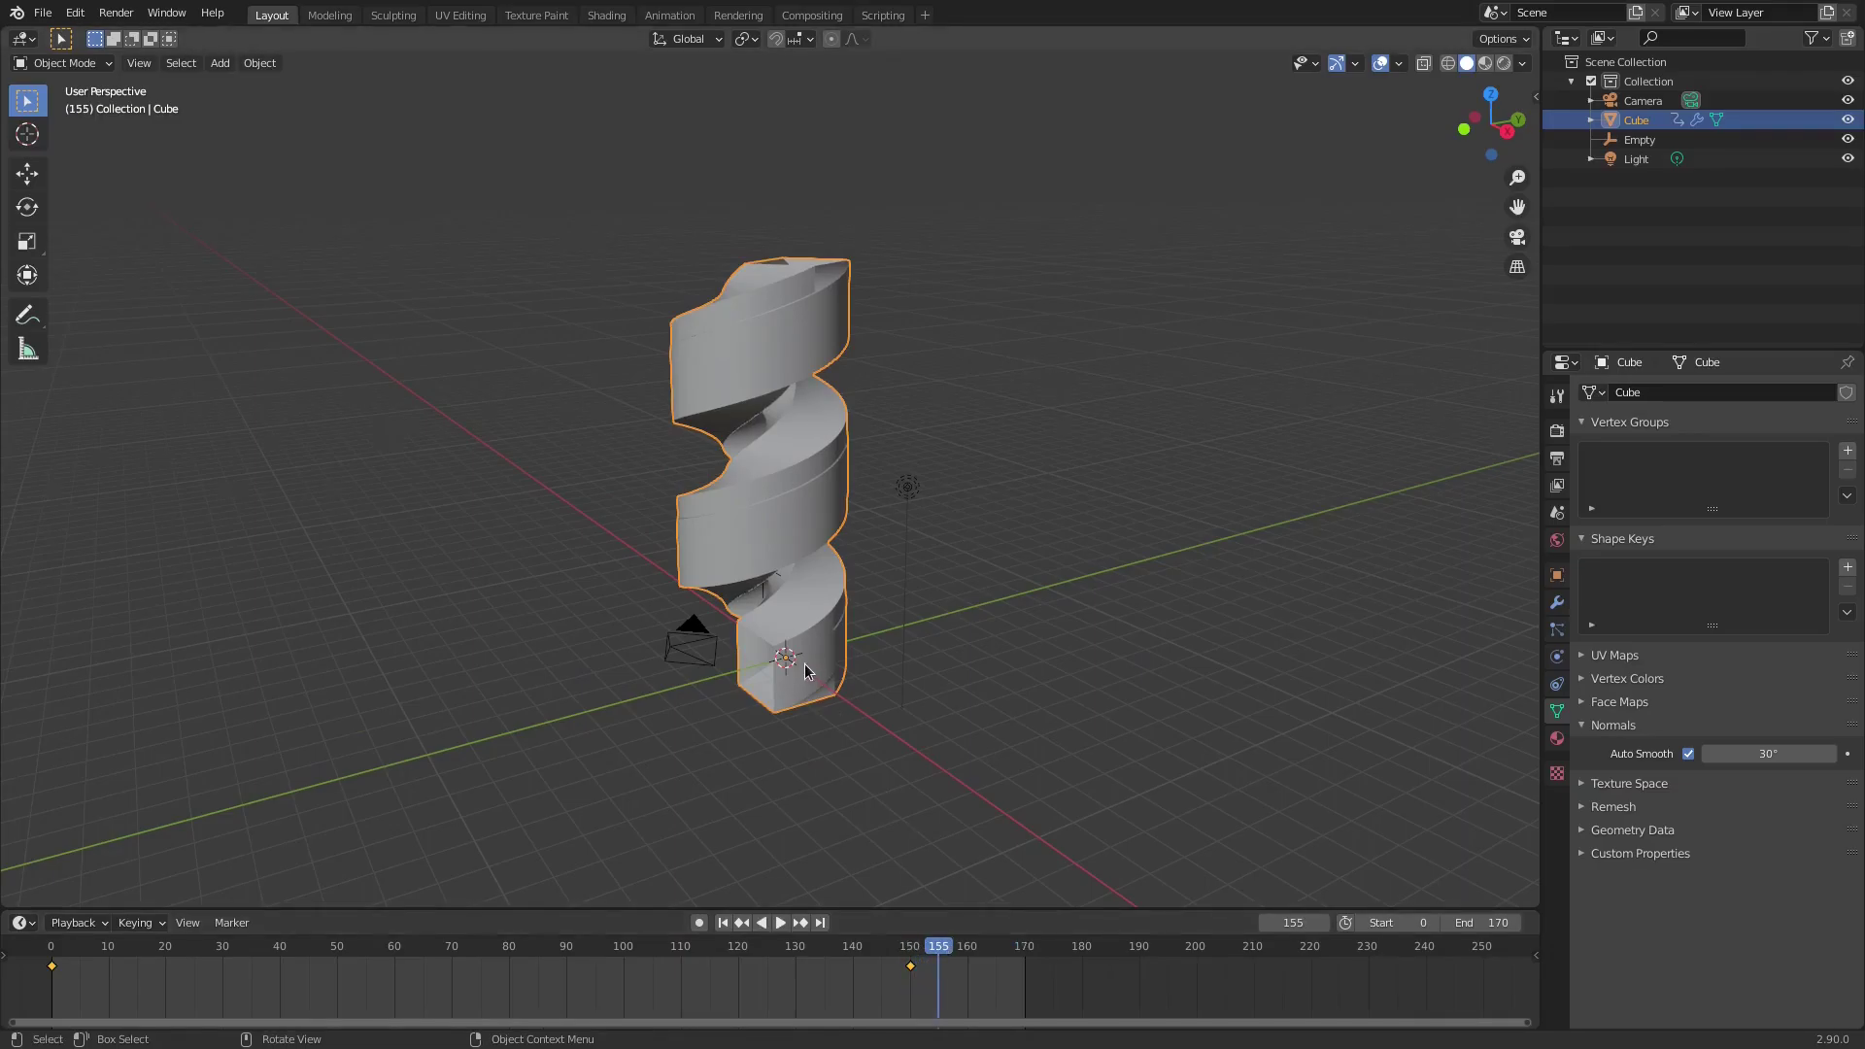
pyautogui.moveTo(826, 636); pyautogui.dragTo(966, 649, button='middle')
pyautogui.scroll(2, 949, 455)
pyautogui.scroll(-2, 886, 542)
pyautogui.moveTo(886, 542); pyautogui.dragTo(766, 472, button='middle')
pyautogui.scroll(3, 778, 575)
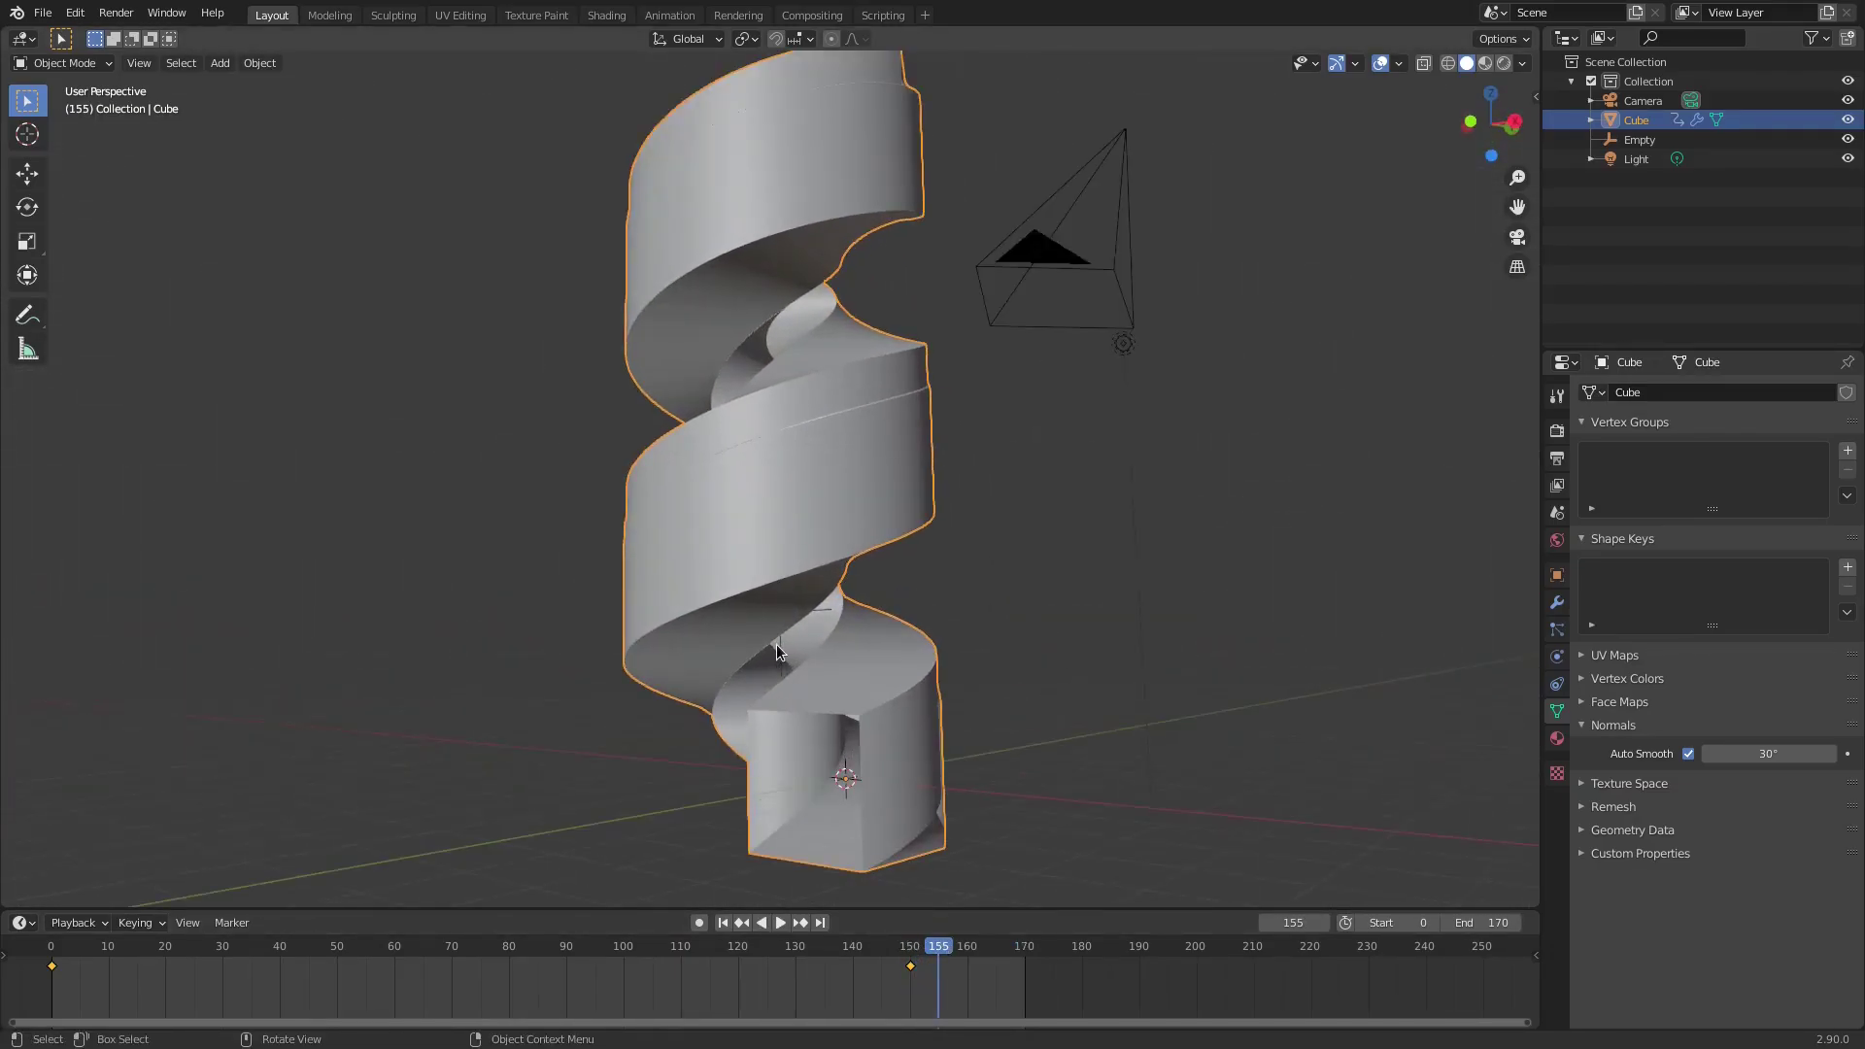
pyautogui.click(777, 644)
pyautogui.scroll(-3, 1000, 656)
pyautogui.press('g')
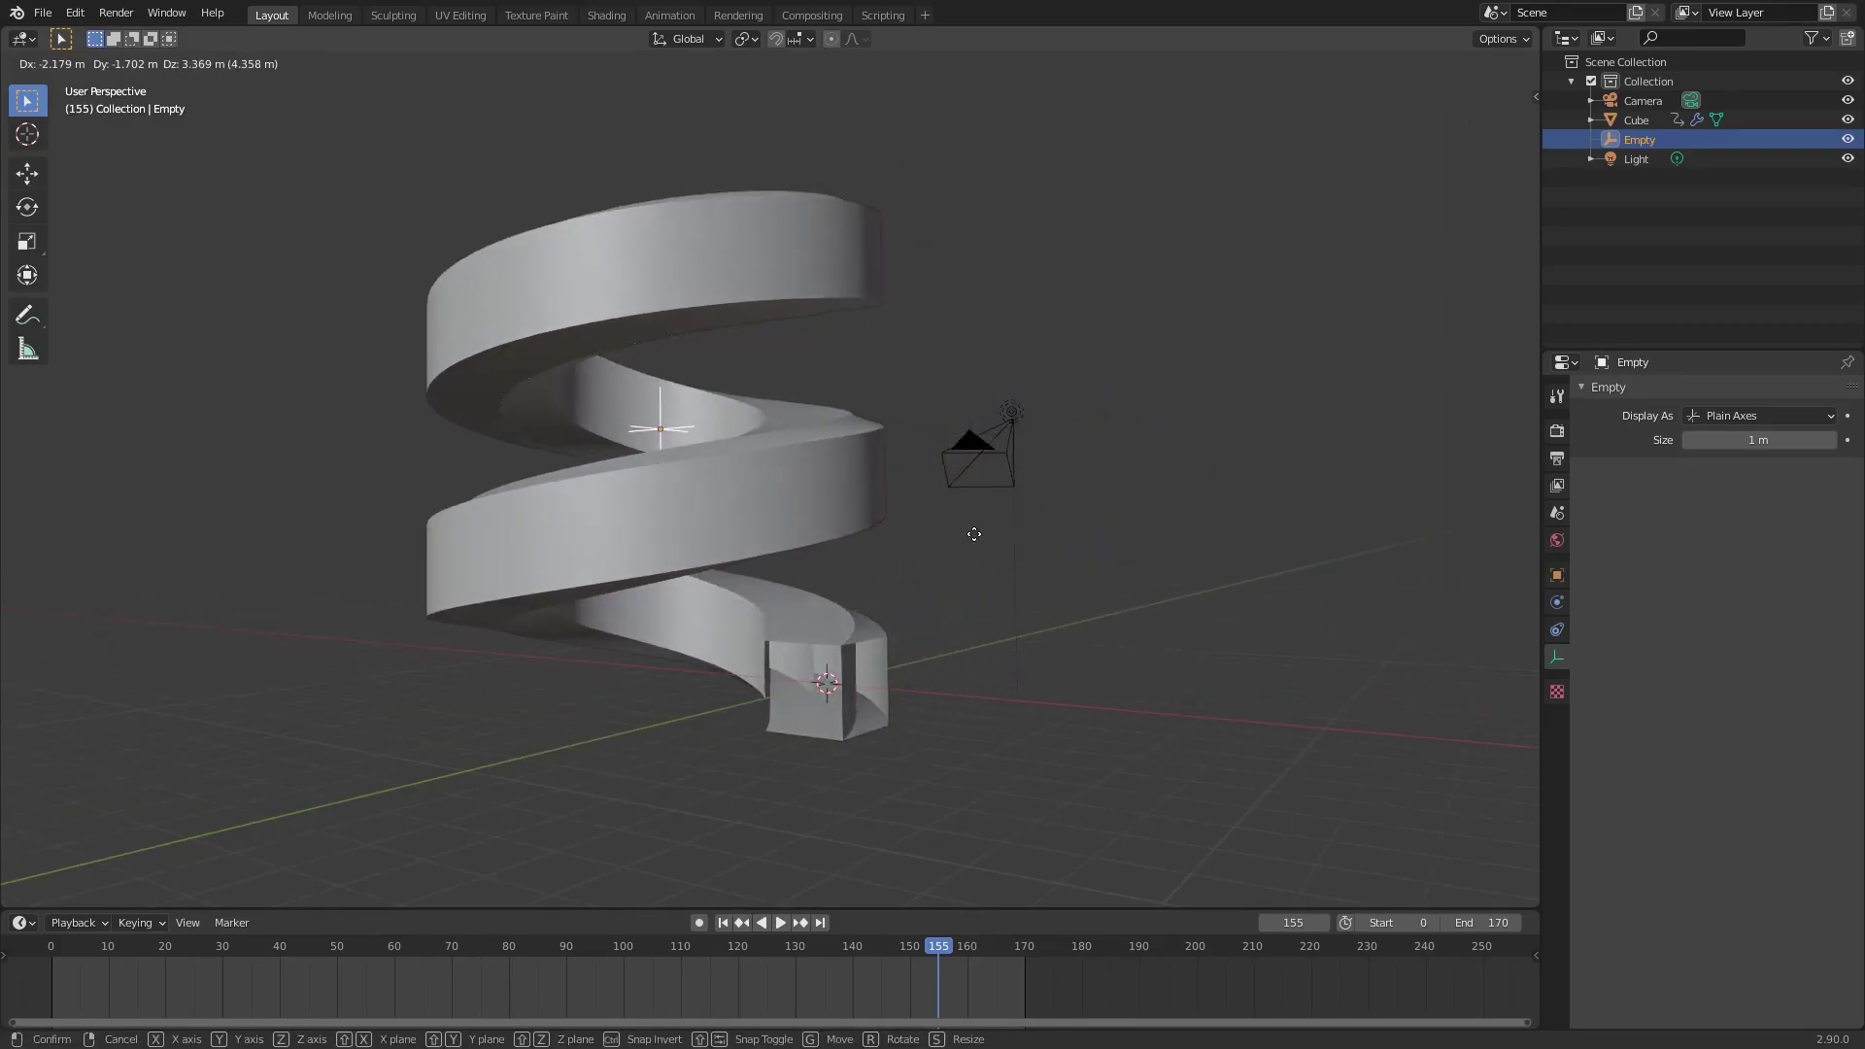
pyautogui.click(940, 537)
pyautogui.moveTo(940, 537); pyautogui.dragTo(1088, 562, button='middle')
pyautogui.press('g')
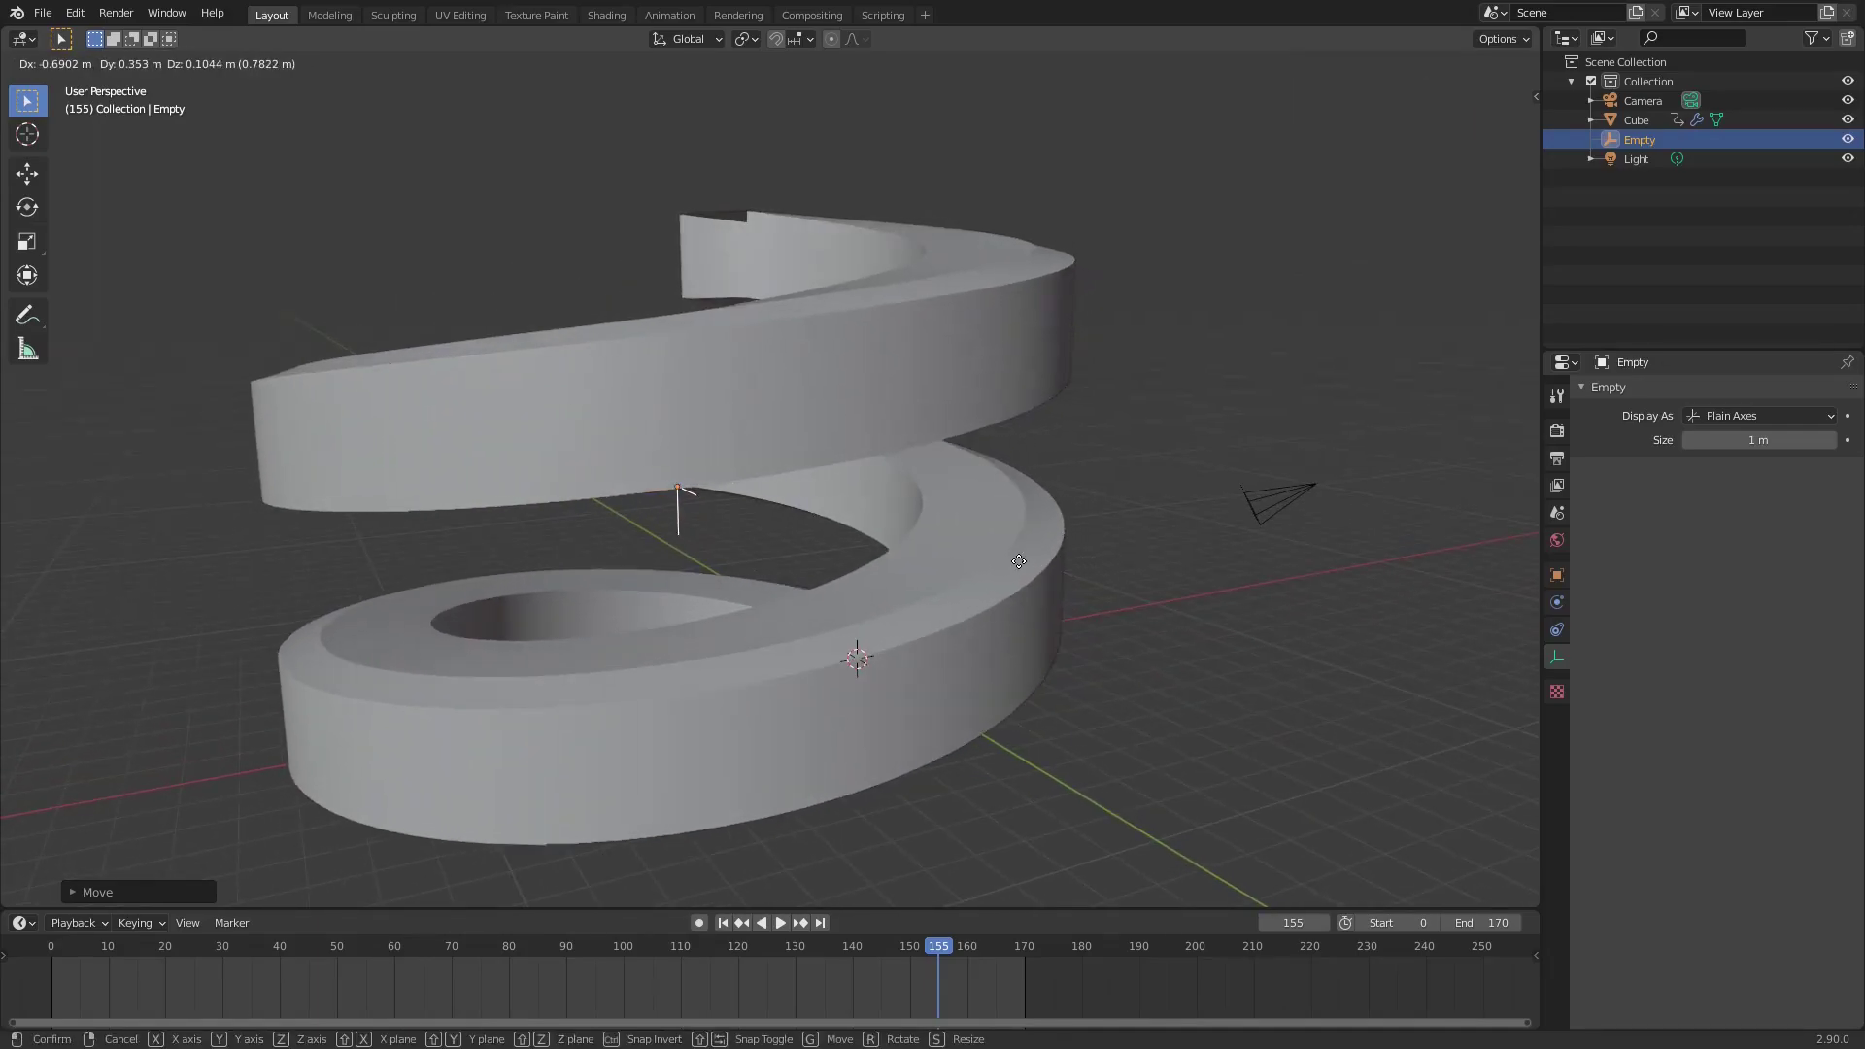
pyautogui.click(963, 506)
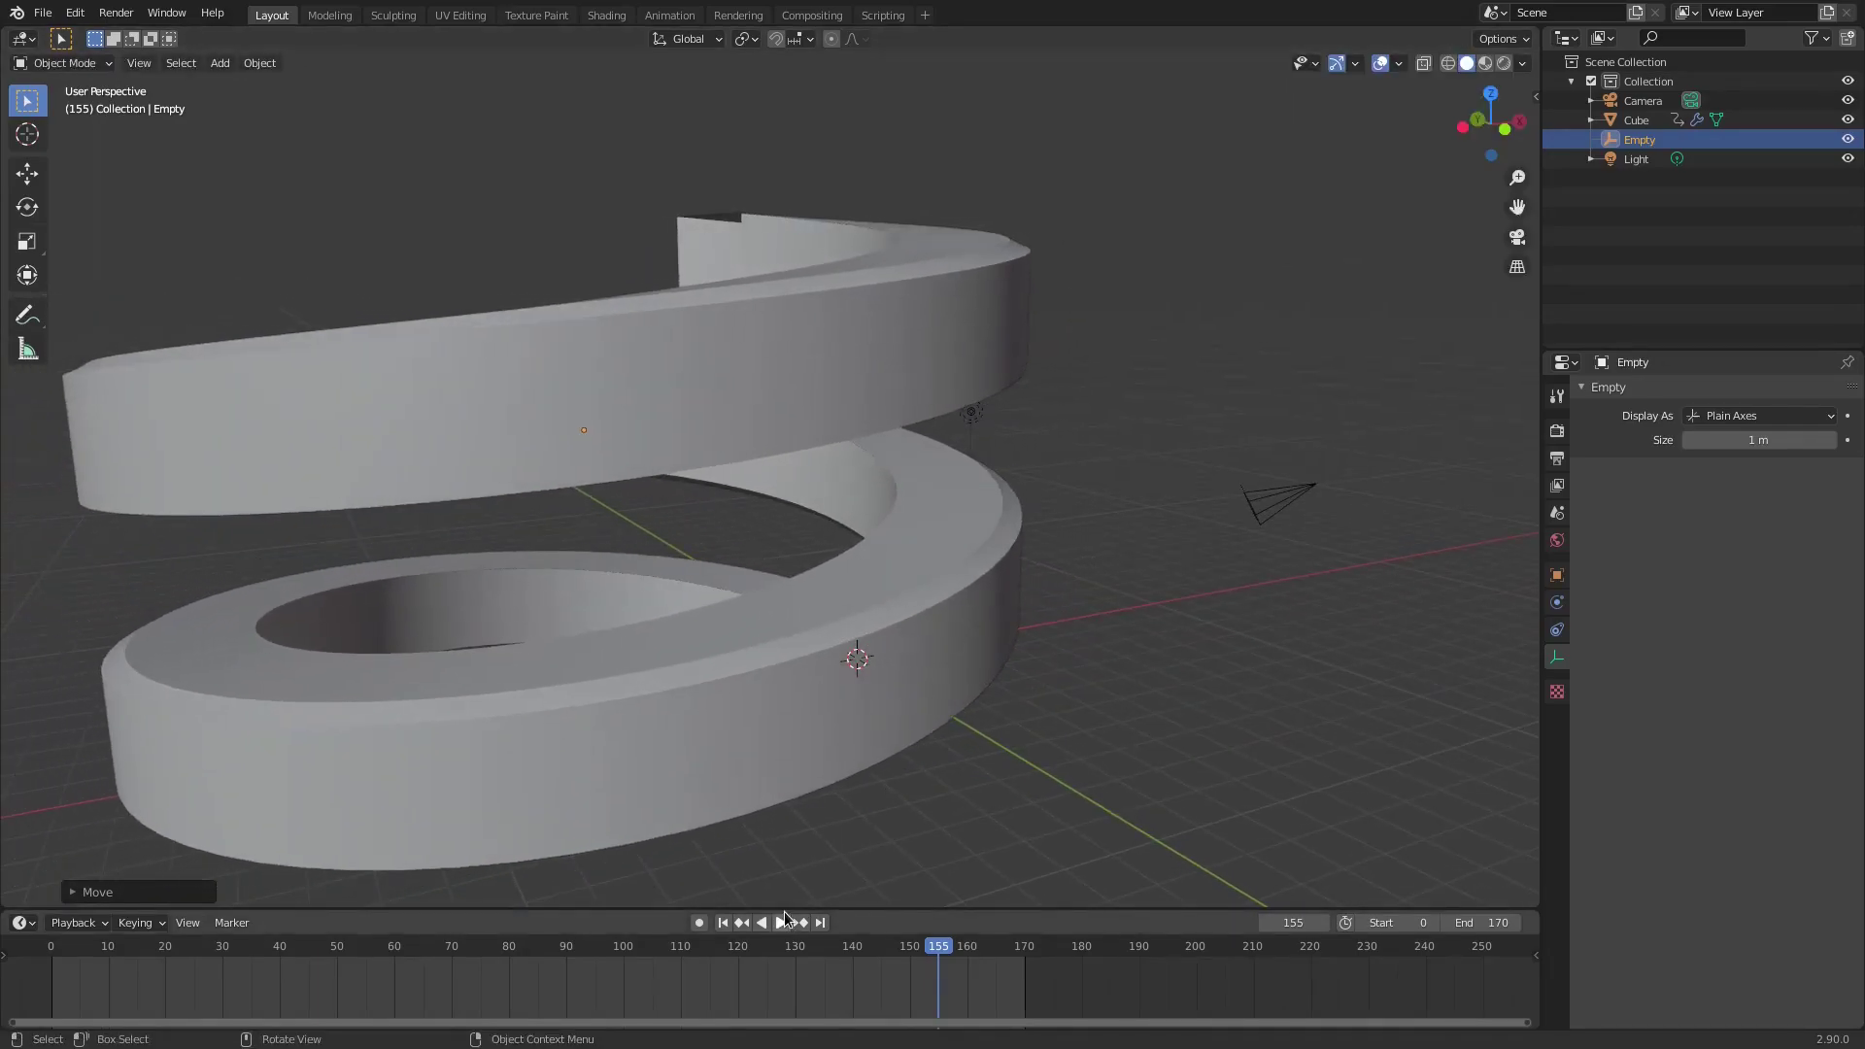
# - Play the animation of the widened spiral, view it from farther away, and stop playback
pyautogui.click(780, 923)
pyautogui.moveTo(1154, 625); pyautogui.dragTo(1115, 420, button='middle')
pyautogui.scroll(-3, 1078, 661)
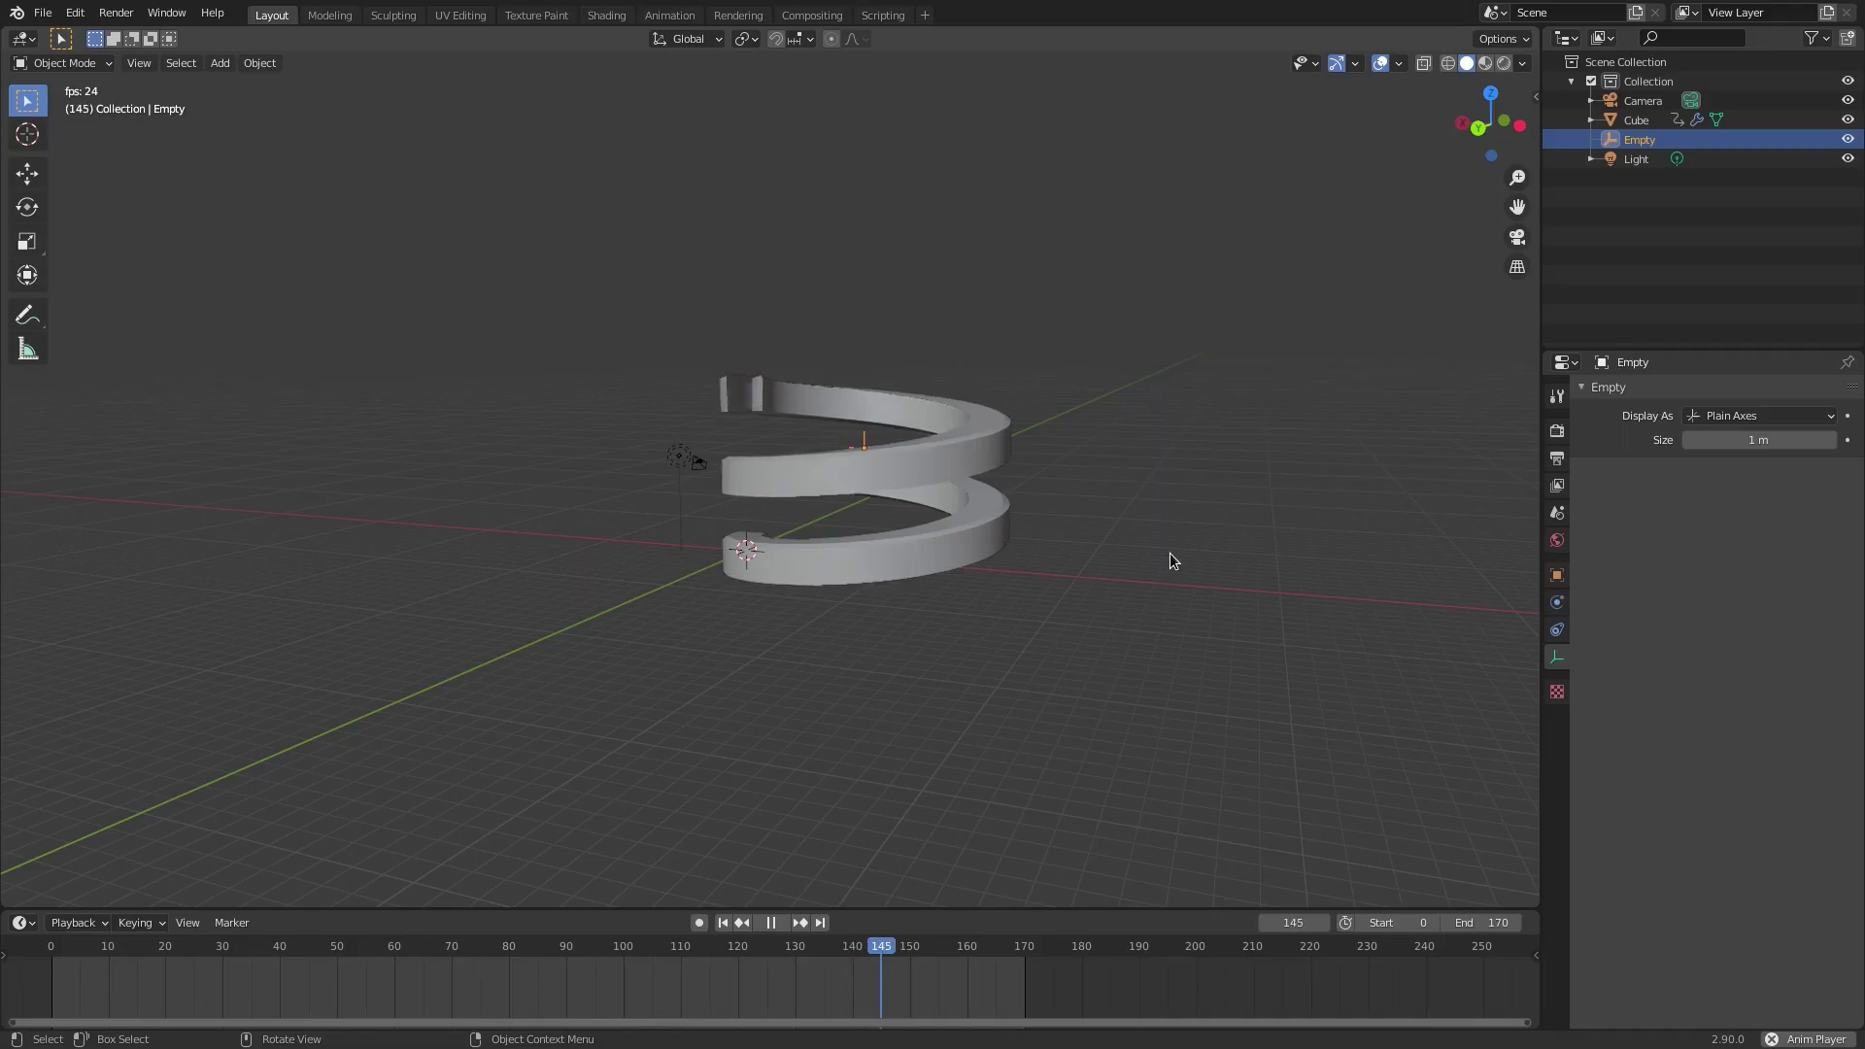
pyautogui.click(770, 922)
# - Return to frame 0 and move the empty back close to the base of the column
pyautogui.moveTo(895, 643); pyautogui.dragTo(1149, 522, button='middle')
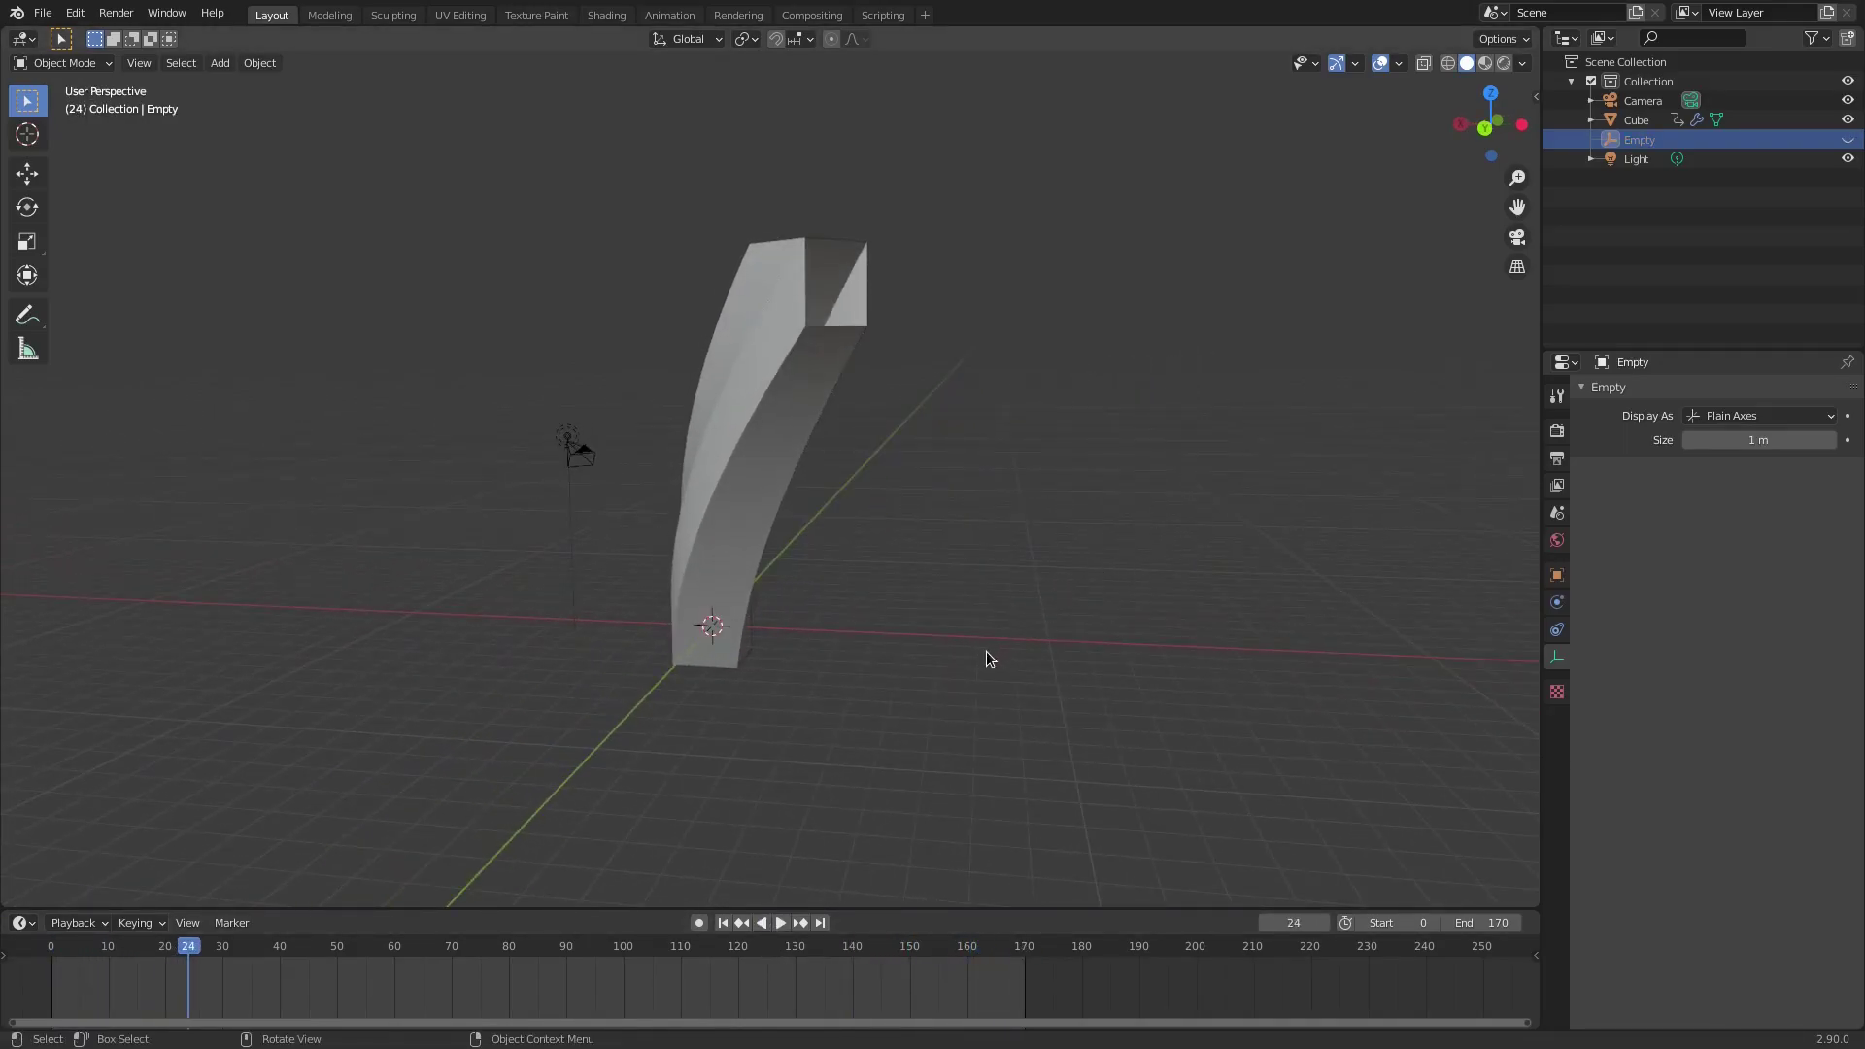
pyautogui.hotkey('shift', 'Left')
pyautogui.press('g')
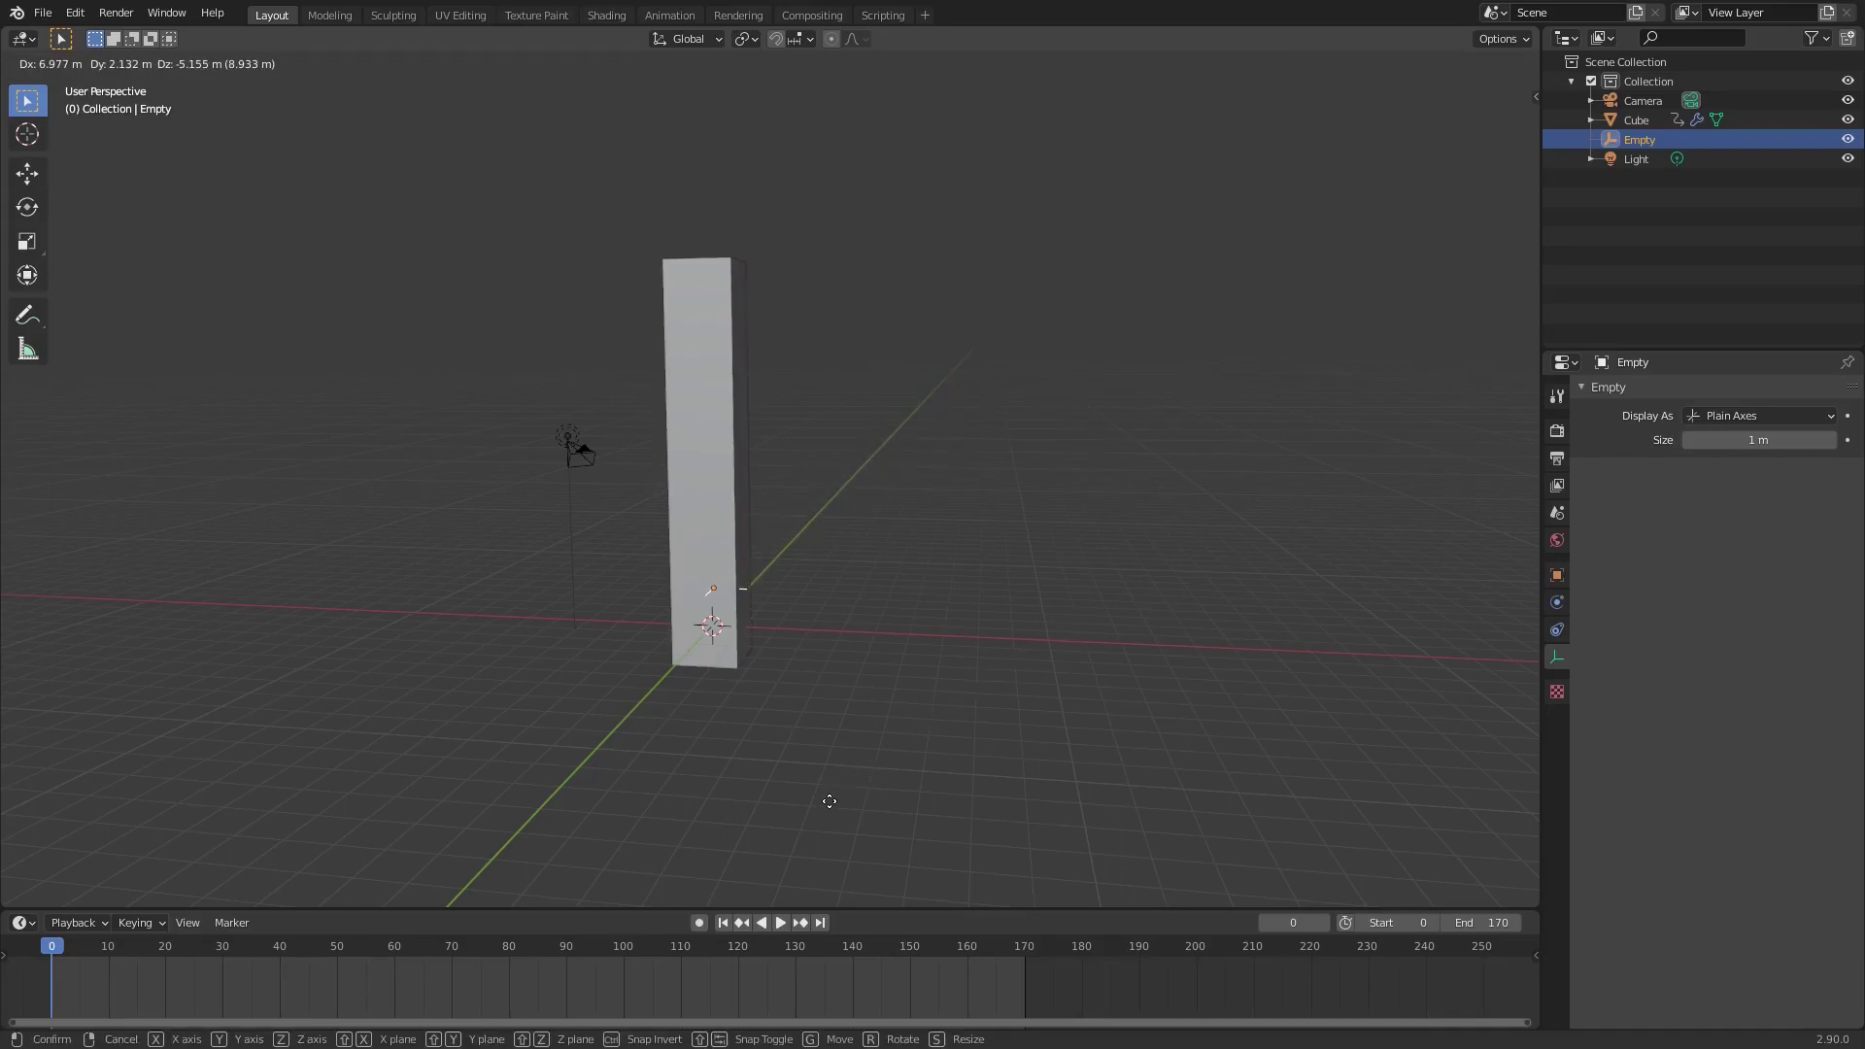
pyautogui.click(830, 802)
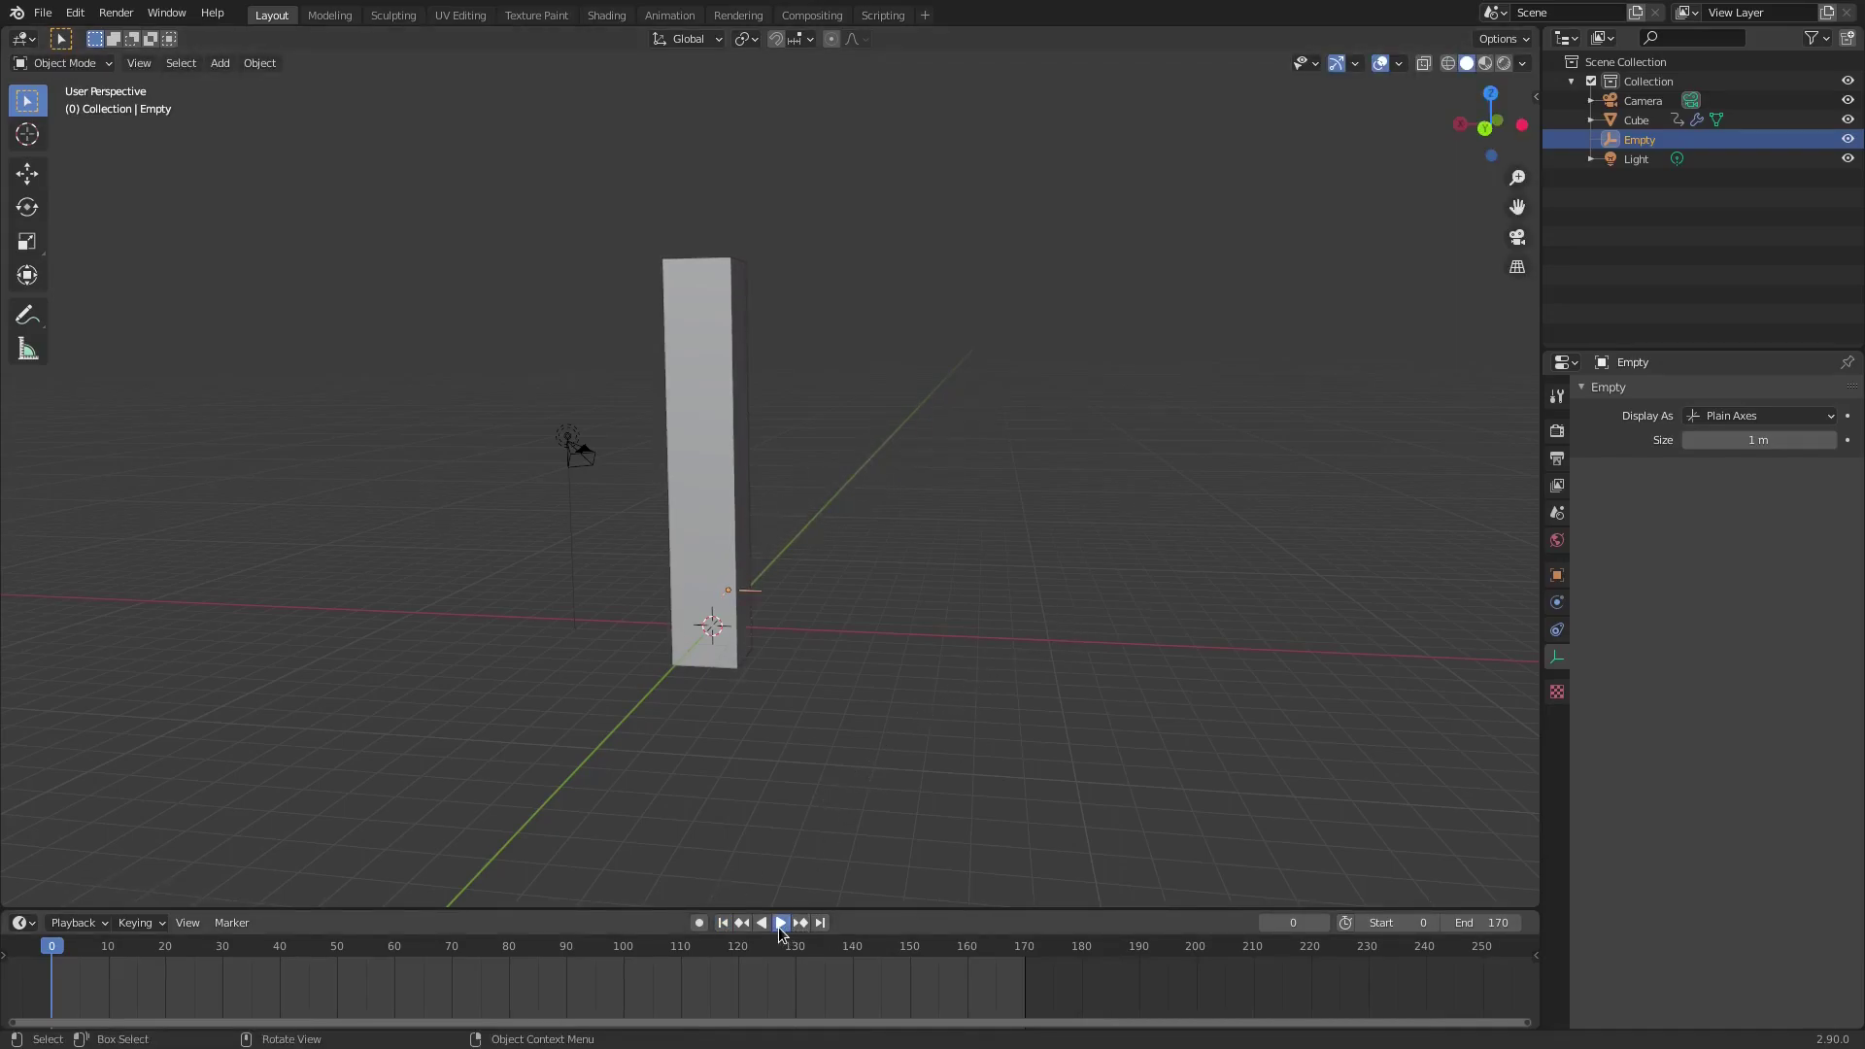
# - Play the animation and, while it runs, move the empty about 1 m towards the cube's centre to tighten the twist
pyautogui.click(780, 923)
pyautogui.moveTo(825, 671); pyautogui.dragTo(982, 624, button='middle')
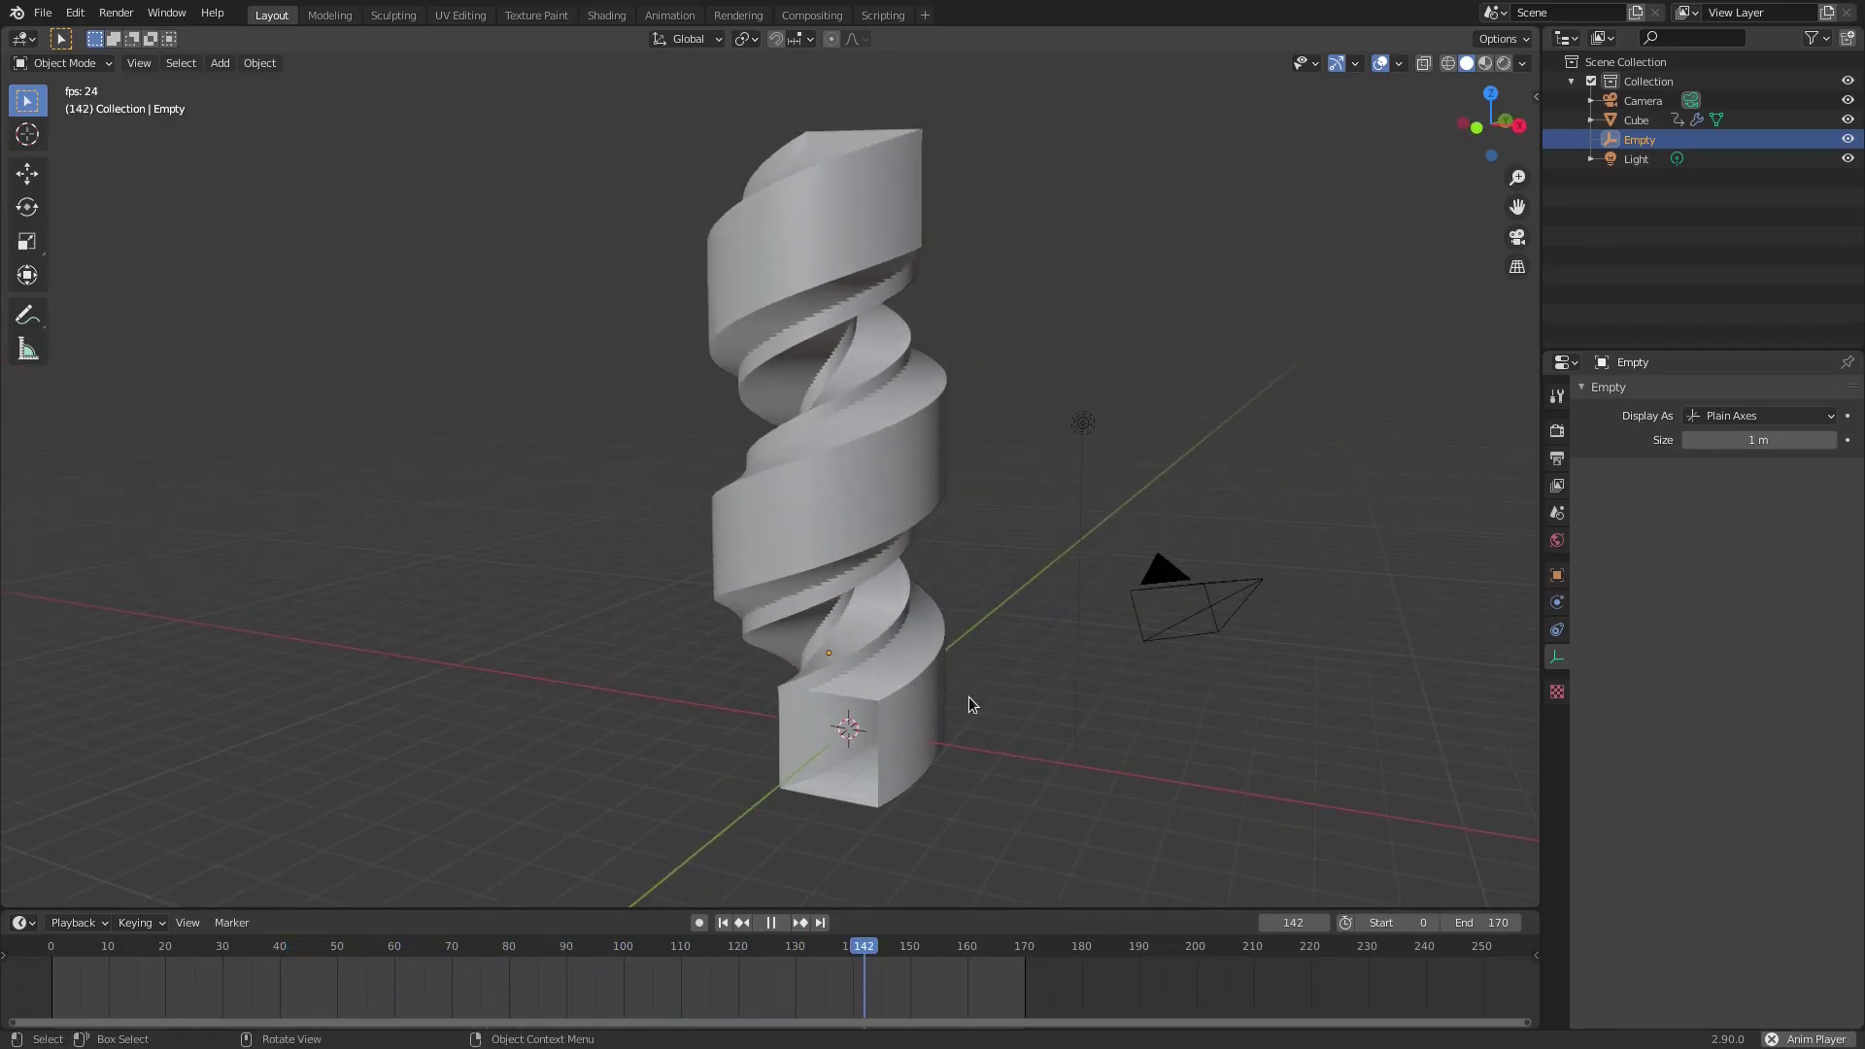
pyautogui.moveTo(986, 654); pyautogui.dragTo(1174, 629, button='middle')
pyautogui.press('g')
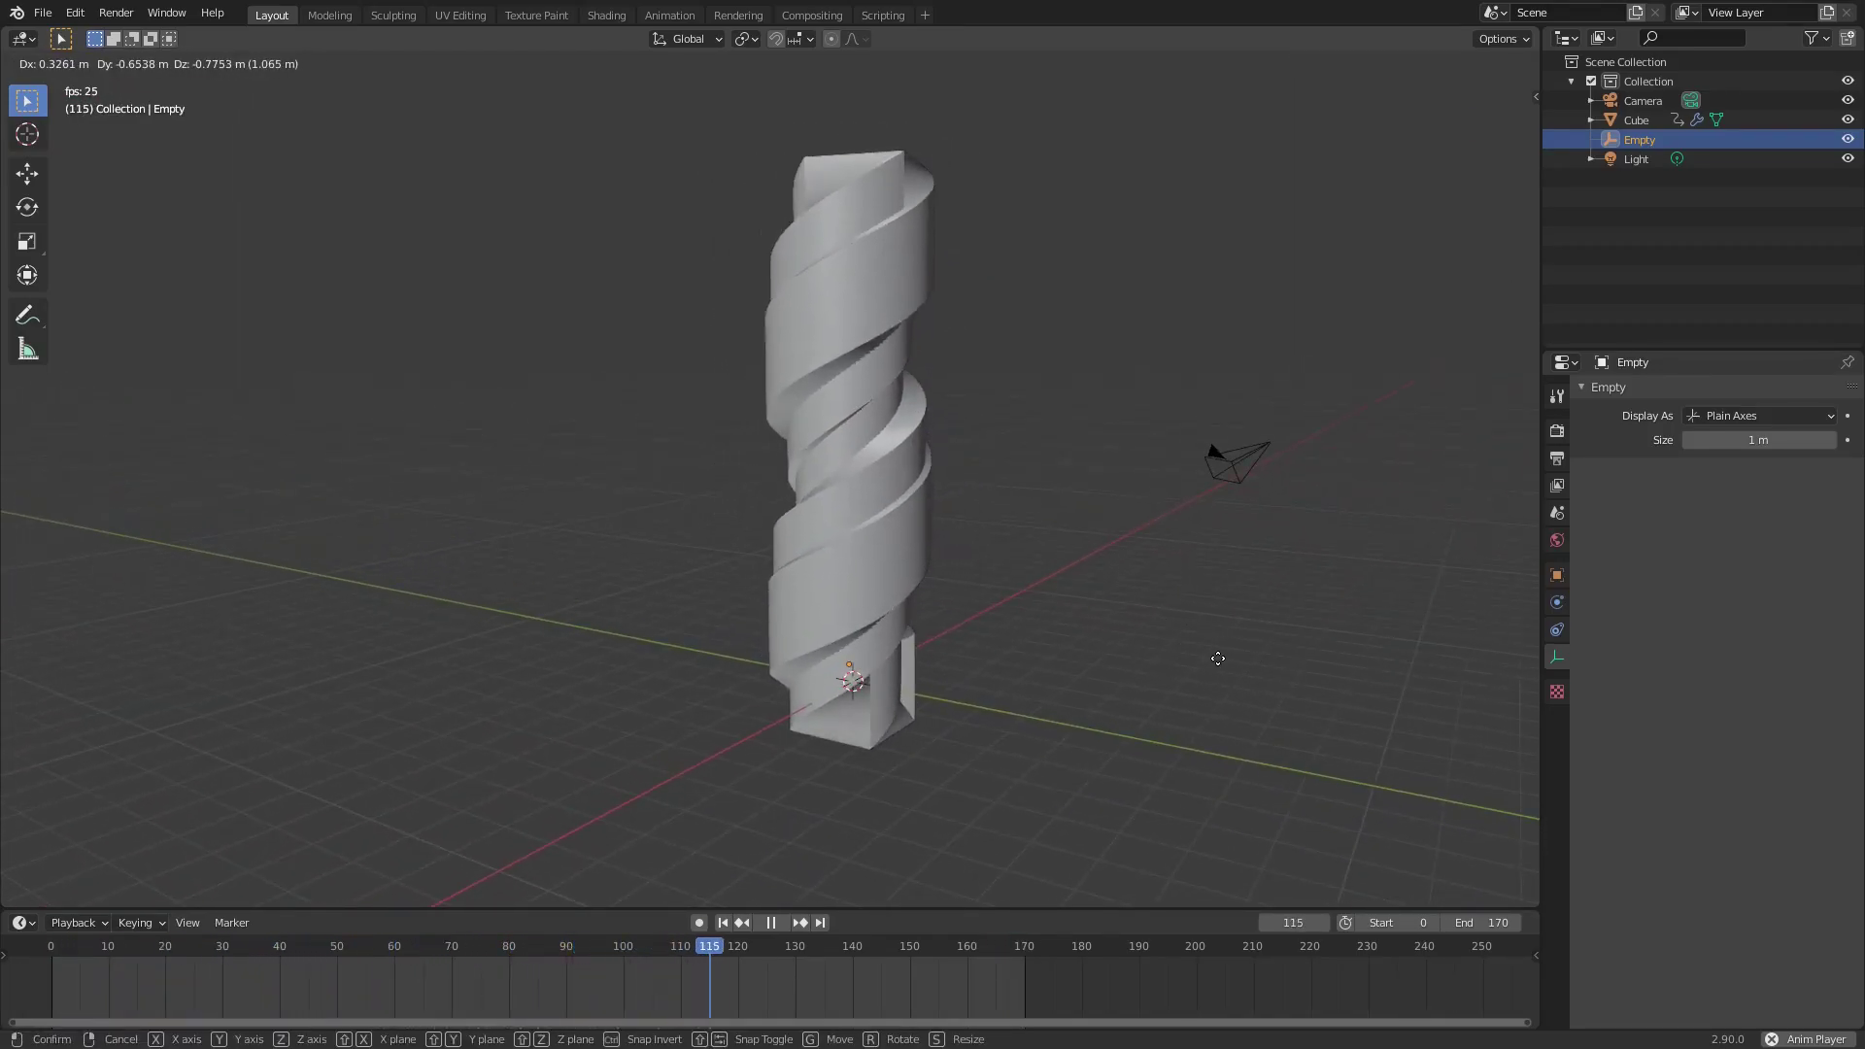
pyautogui.click(1197, 670)
pyautogui.moveTo(1193, 672); pyautogui.dragTo(1094, 661, button='middle')
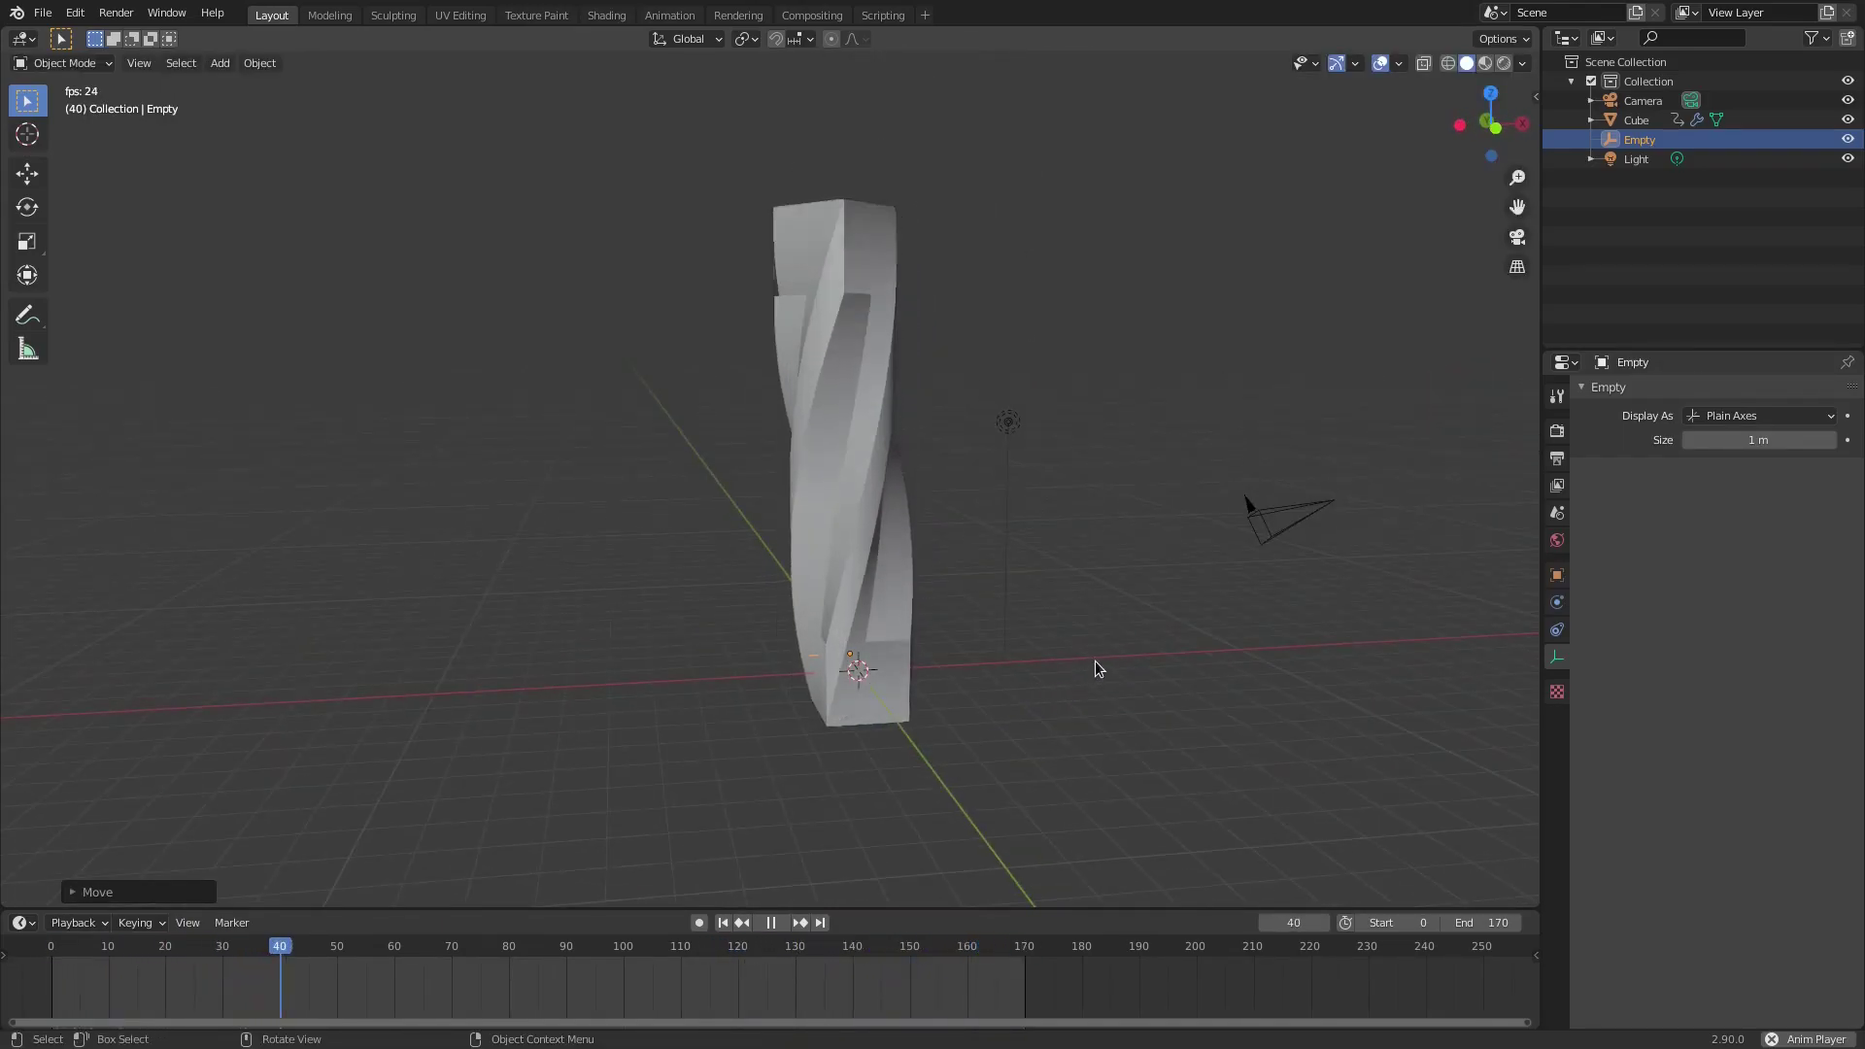
pyautogui.scroll(1, 1098, 659)
pyautogui.moveTo(1100, 657); pyautogui.dragTo(1174, 686, button='middle')
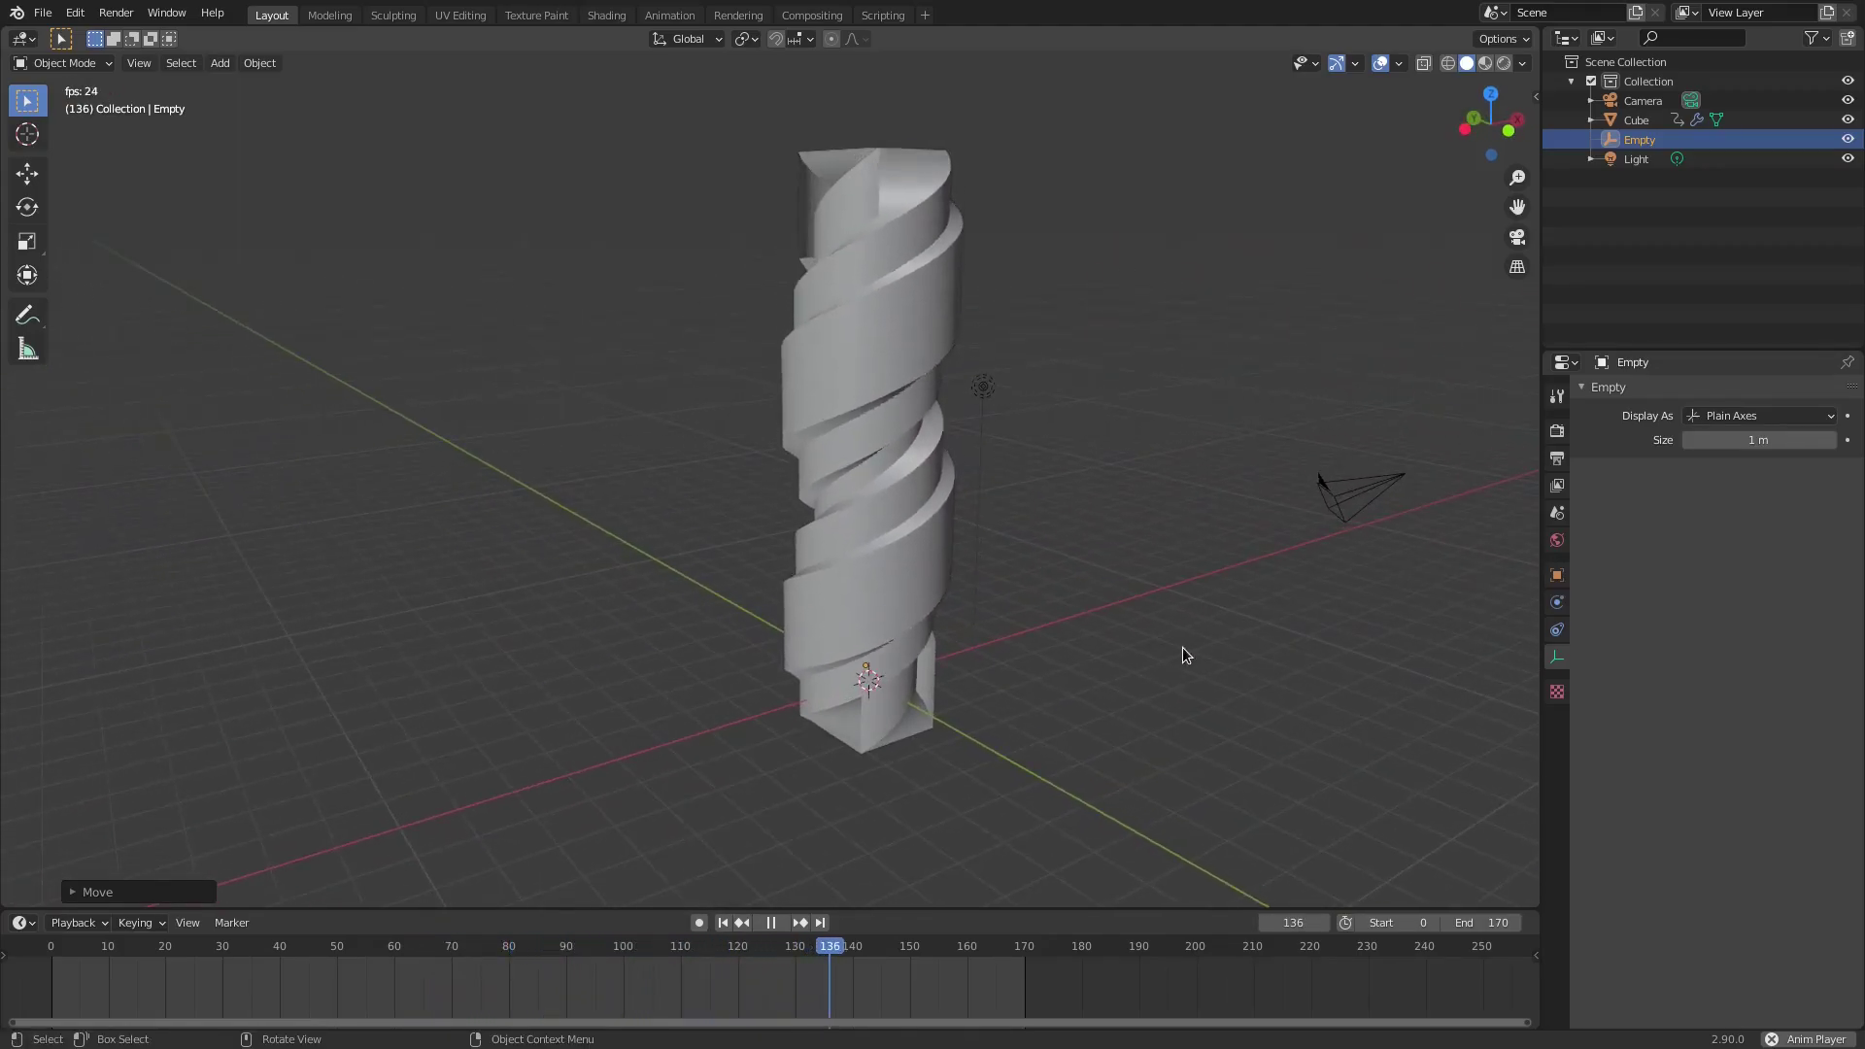